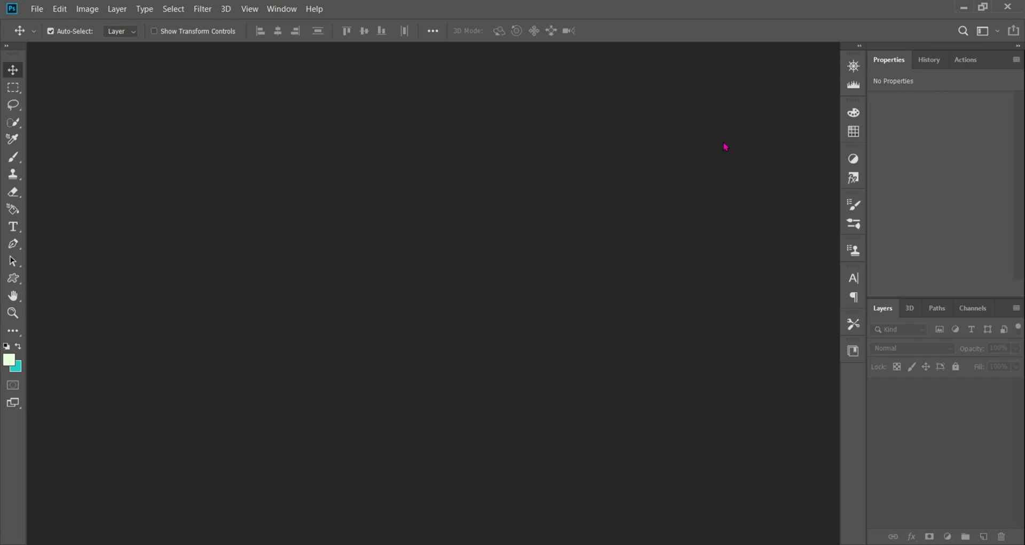
Create a new 1920 x 1080 pixel document at 300 pixels/inch in RGB Color with white background contents
left_click(999, 391)
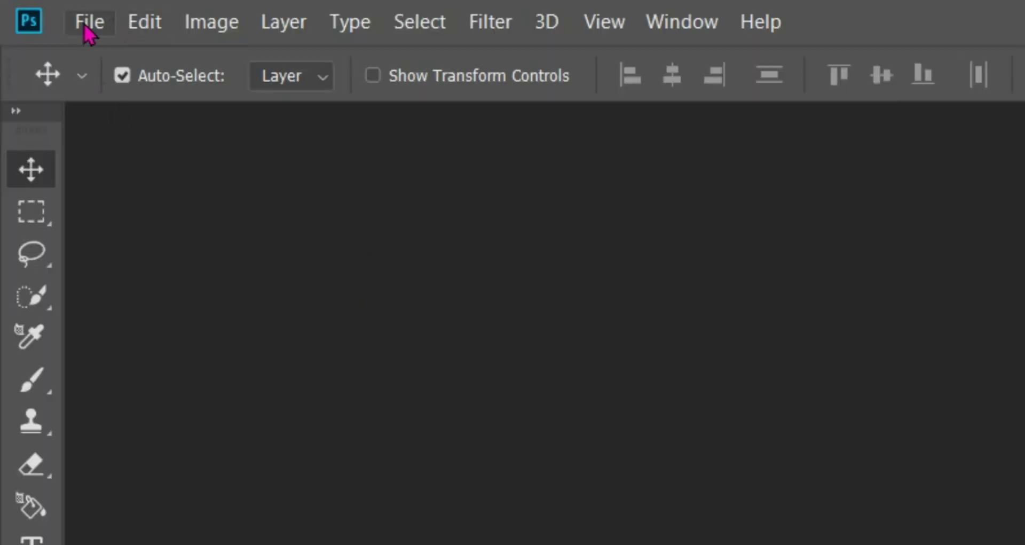
left_click(36, 9)
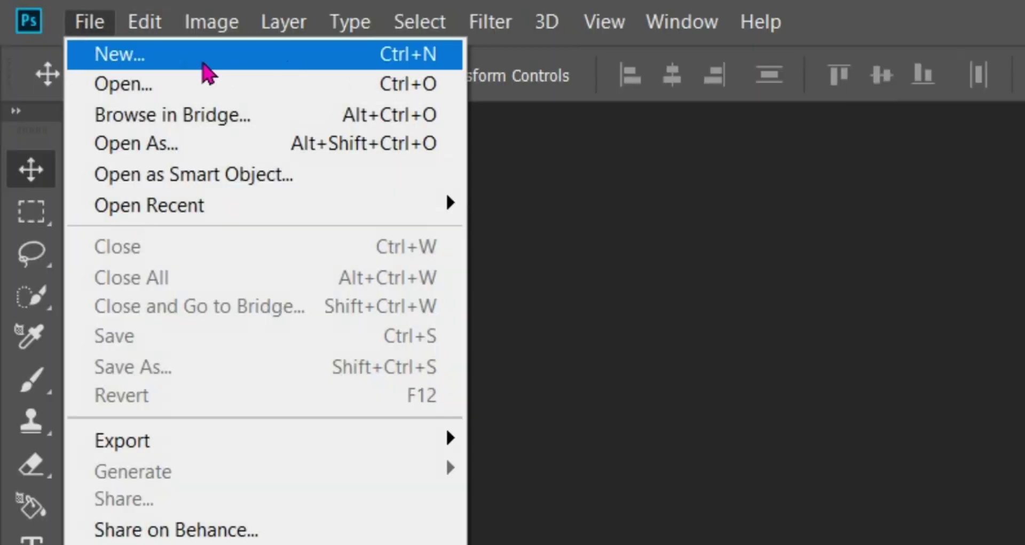
left_click(203, 63)
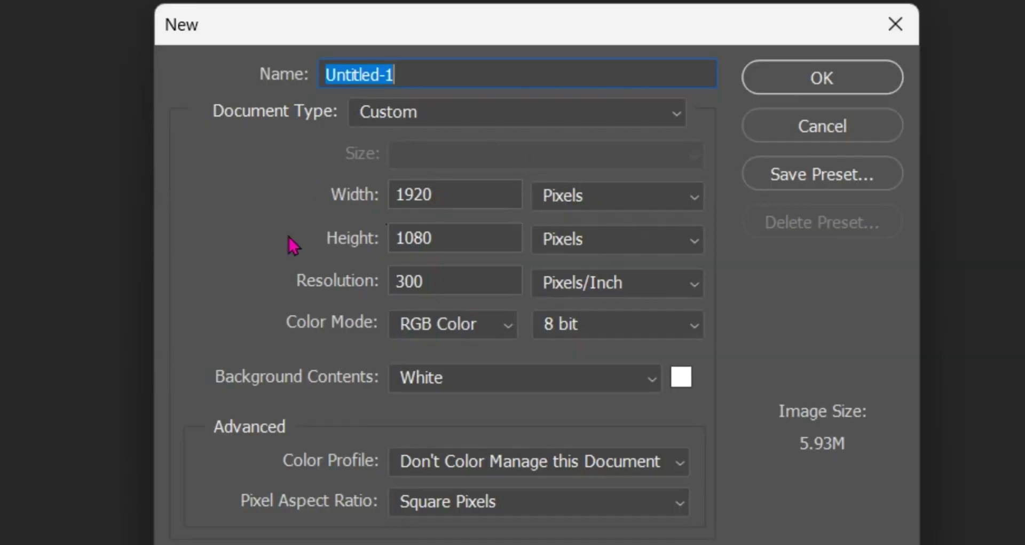
left_click(472, 198)
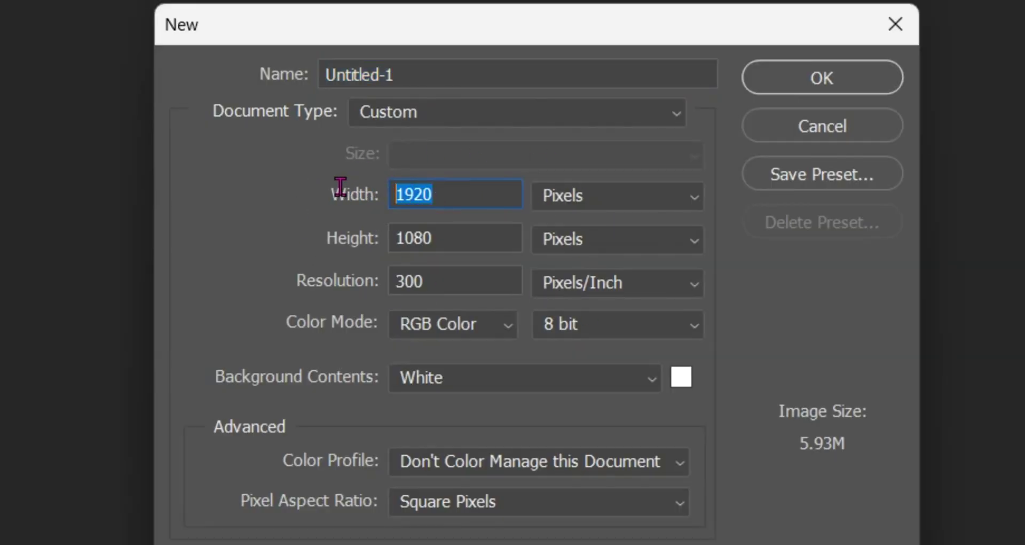
left_click(478, 239)
left_click(478, 290)
left_click(442, 325)
left_click(487, 405)
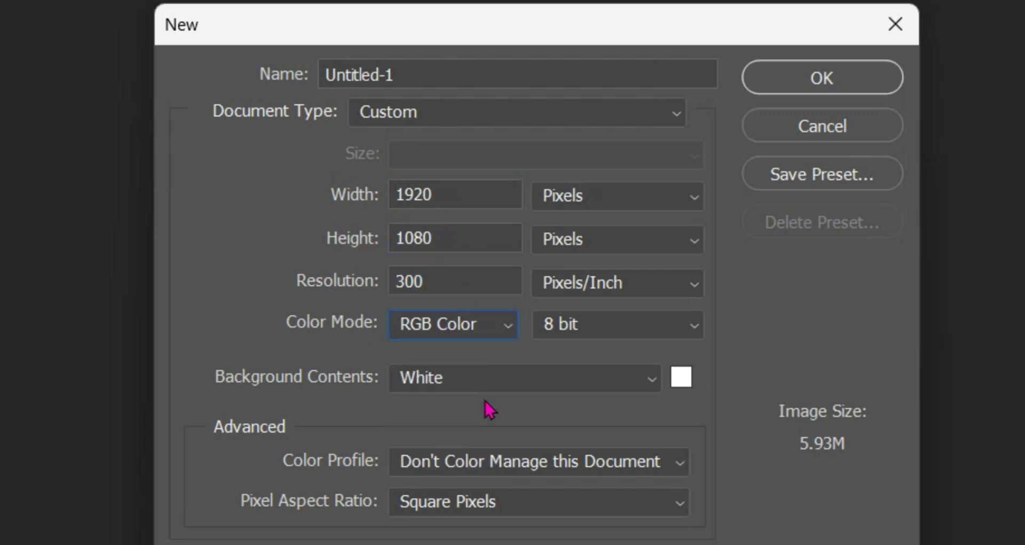
left_click(813, 91)
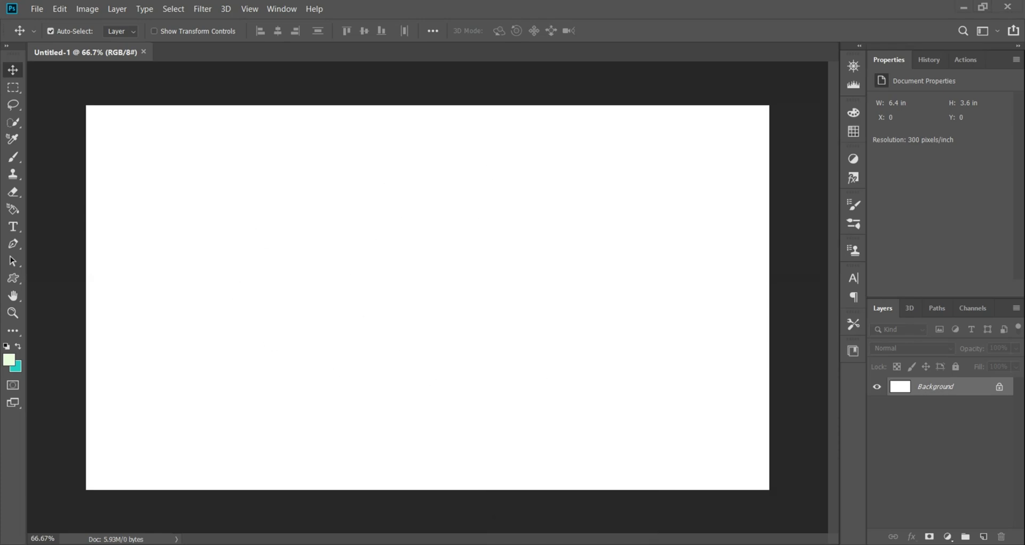
Place the can image 5554.png from folder 4 near the middle of the canvas
left_click(572, 543)
left_click_drag(281, 142, 400, 250)
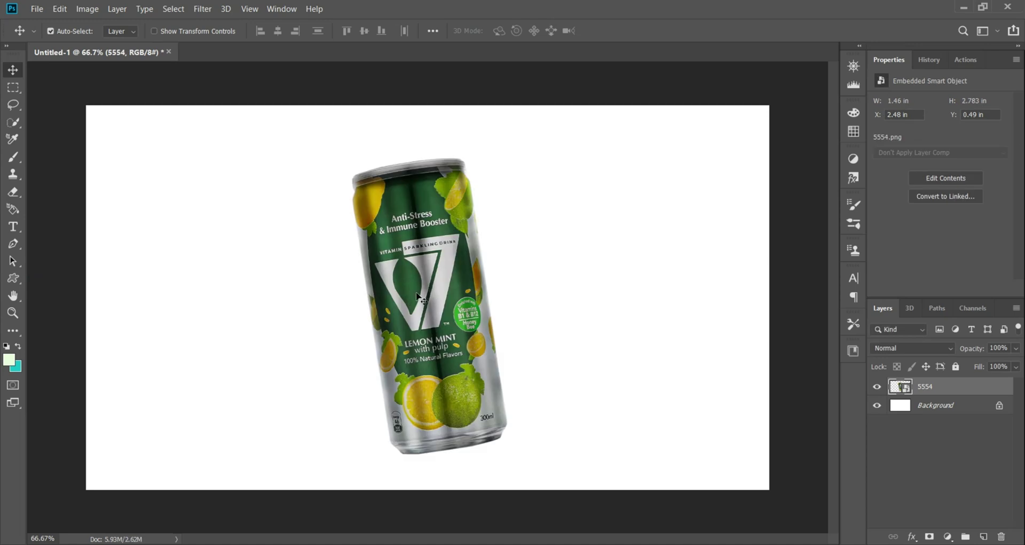
left_click(565, 543)
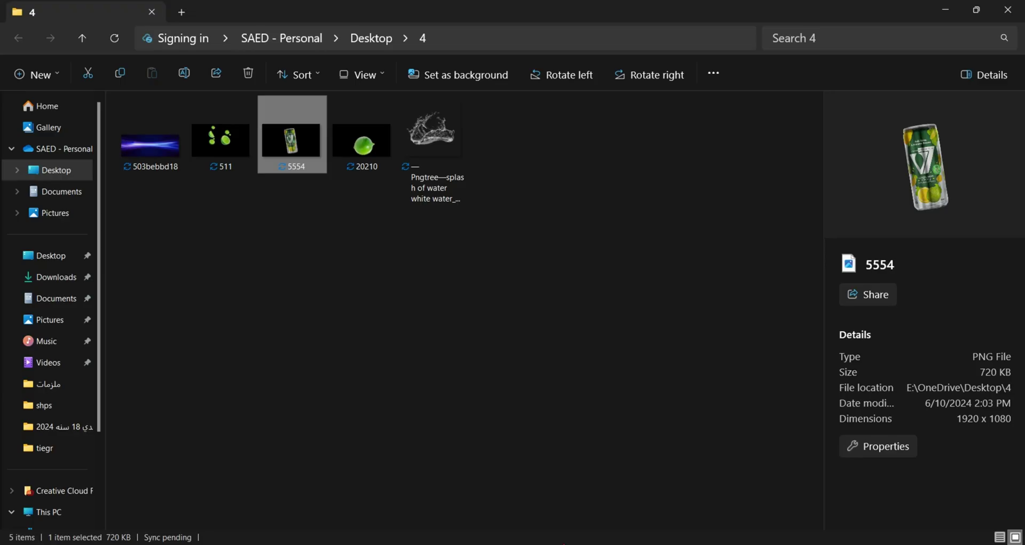
left_click(572, 542)
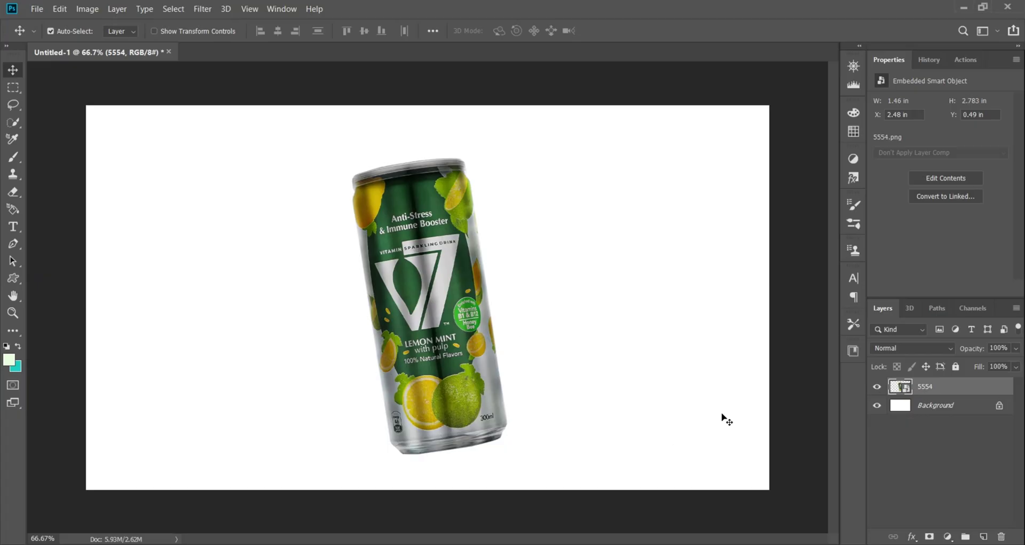
Unlock the Background layer and apply a Color Overlay in dark green 163c04 to it
left_click(1001, 406)
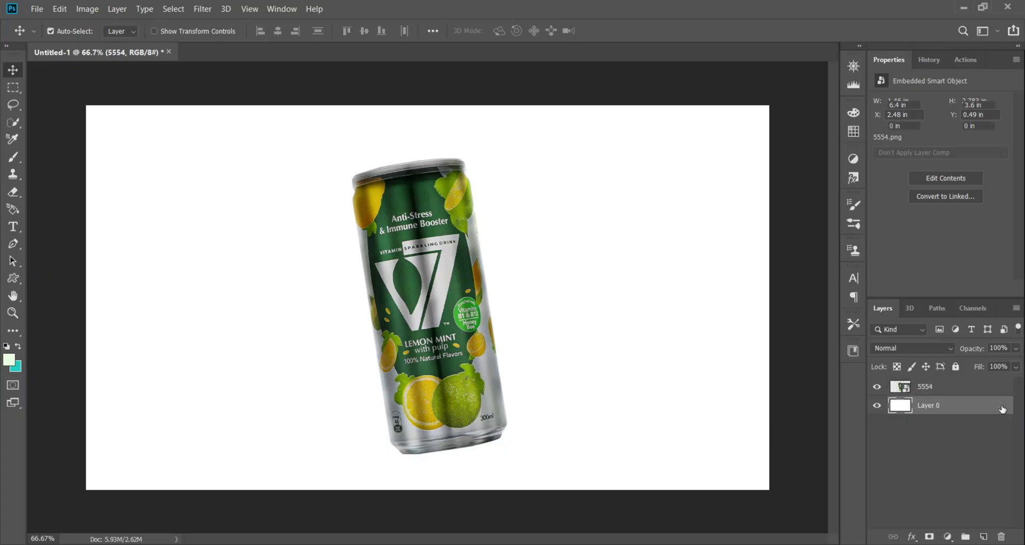
key("h")
double_click(1002, 407)
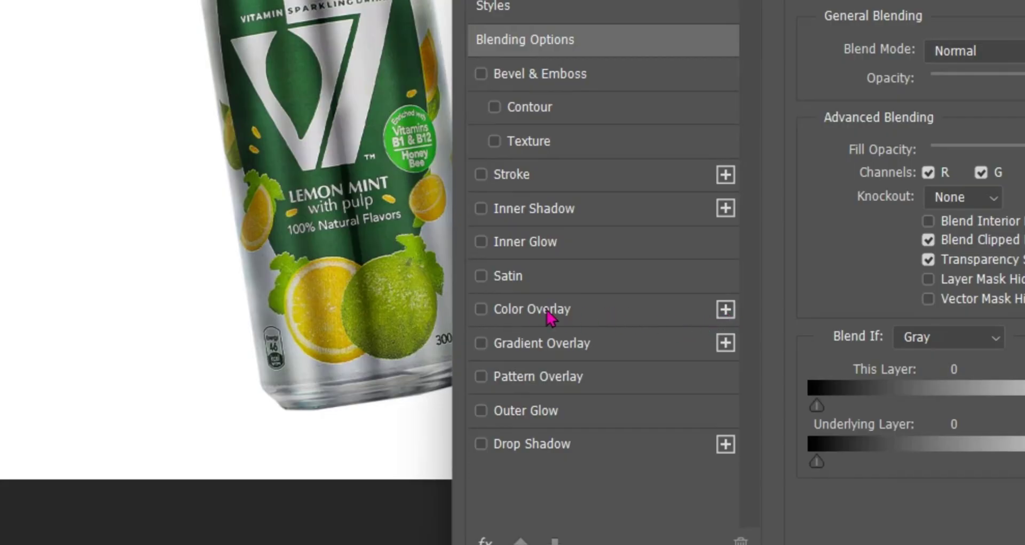
left_click(578, 311)
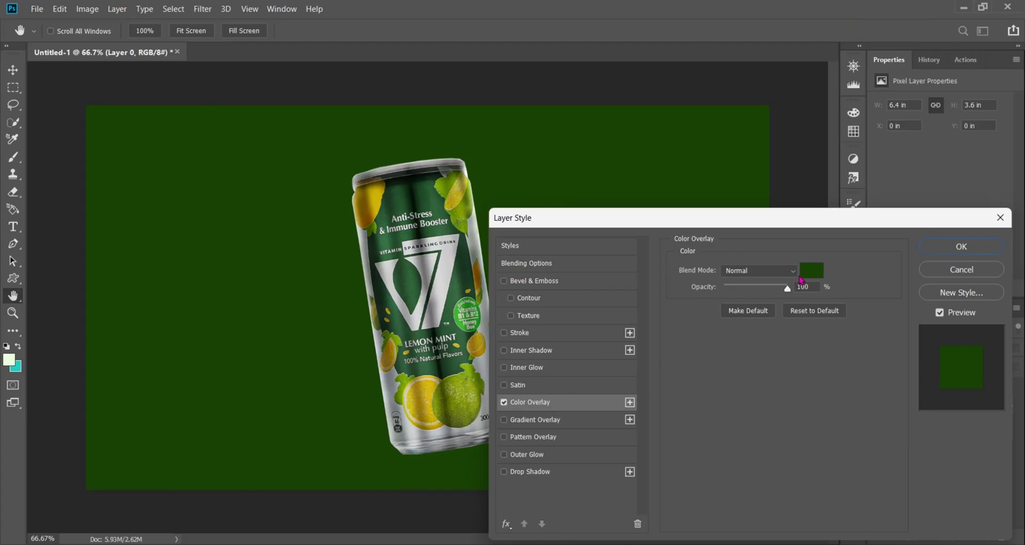
left_click(808, 272)
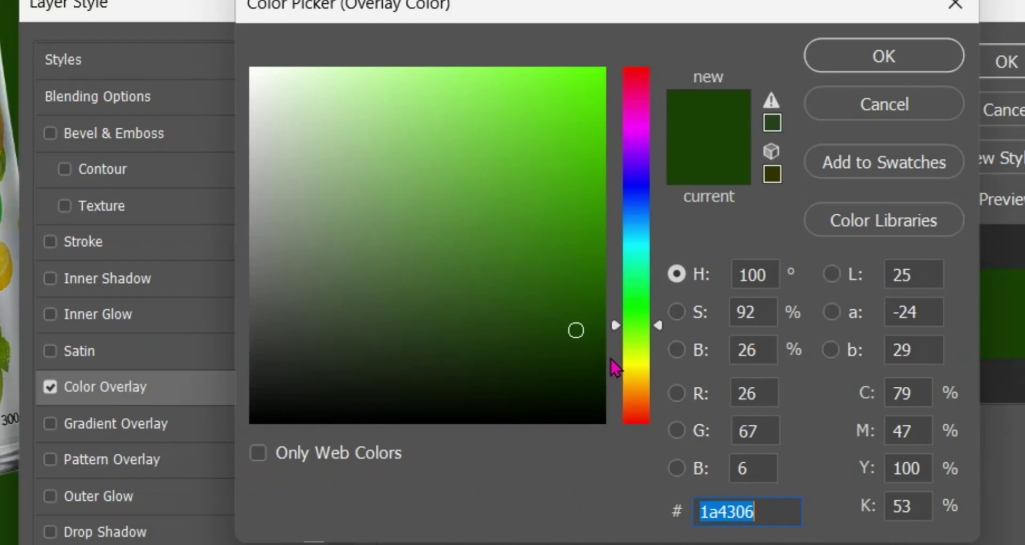
left_click(760, 380)
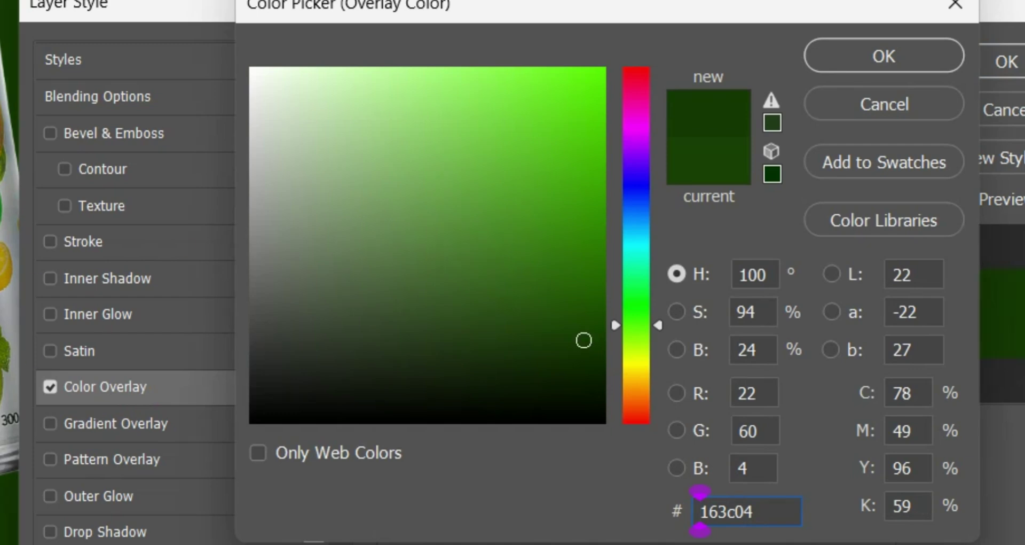
left_click_drag(790, 507, 614, 499)
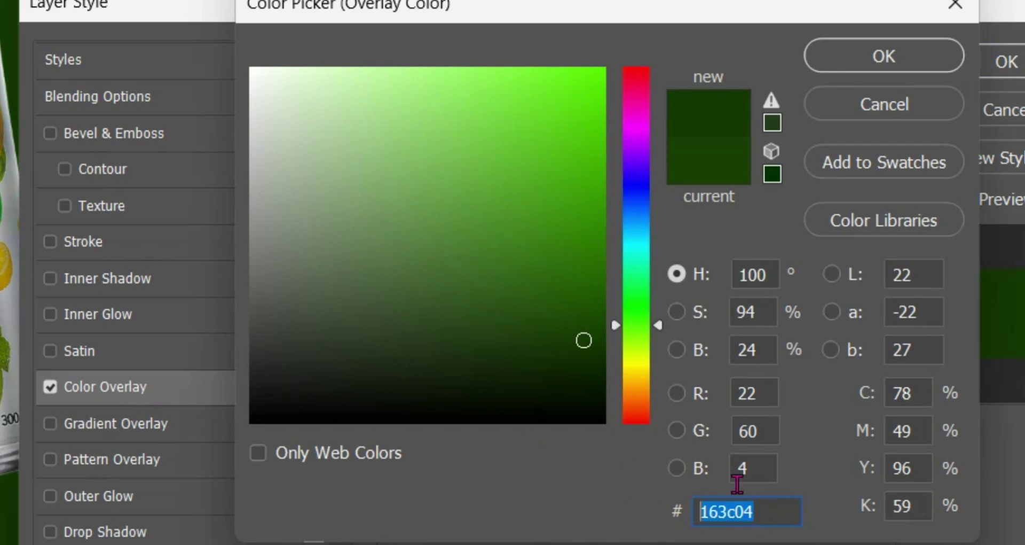
left_click(861, 53)
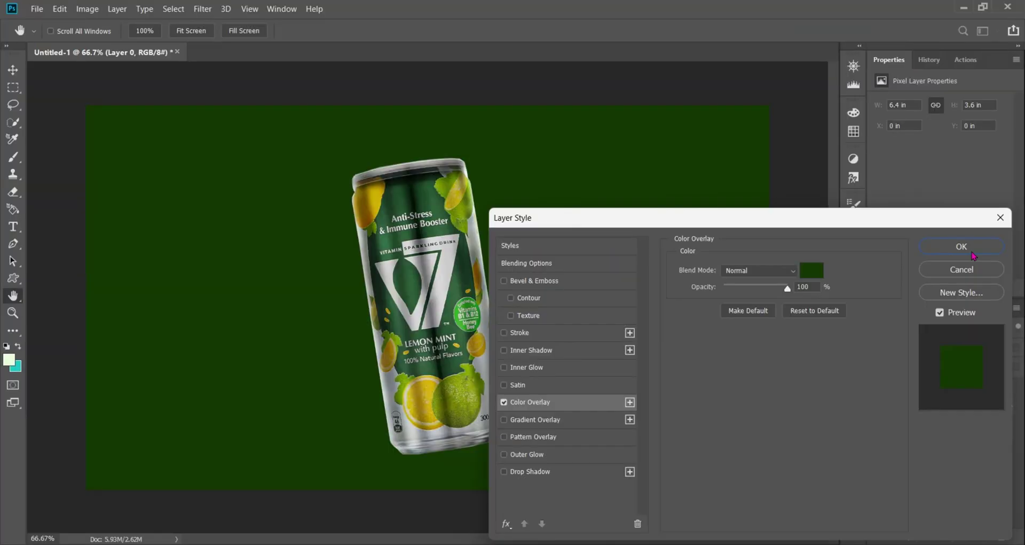
left_click(1006, 61)
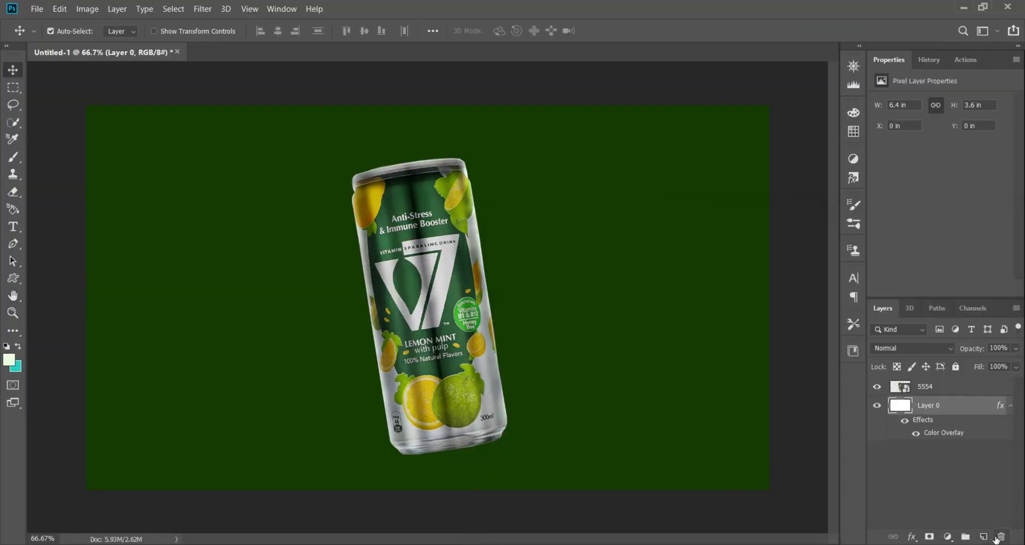
Add an empty layer between the can and the green background and set the foreground color to 66de2d
left_click(984, 537)
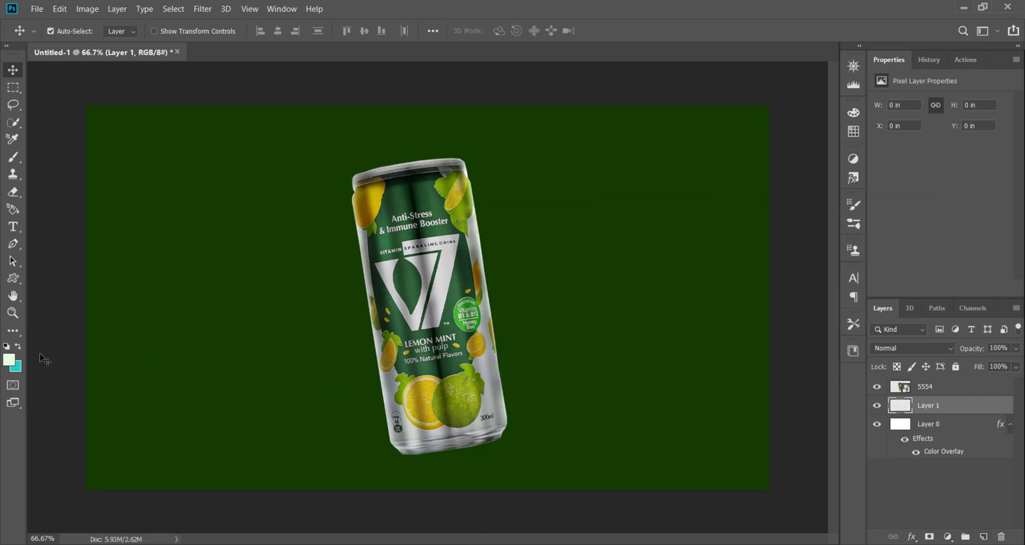
left_click(9, 361)
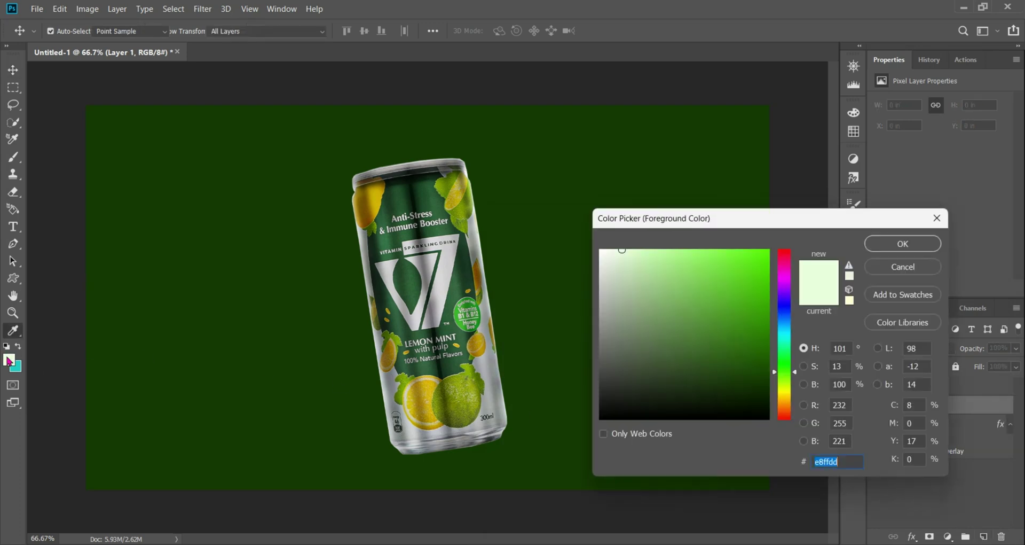
left_click(268, 338)
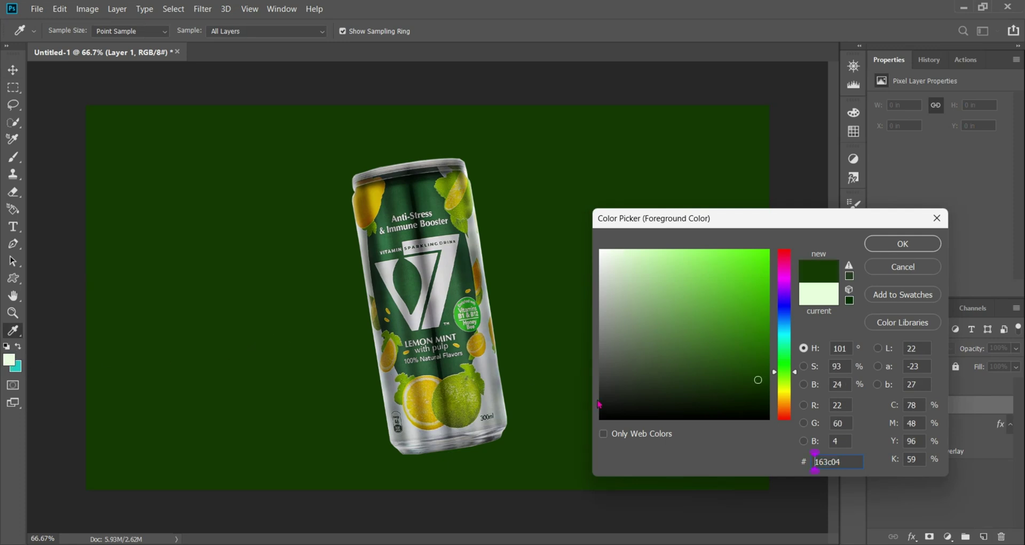
type("63d82b")
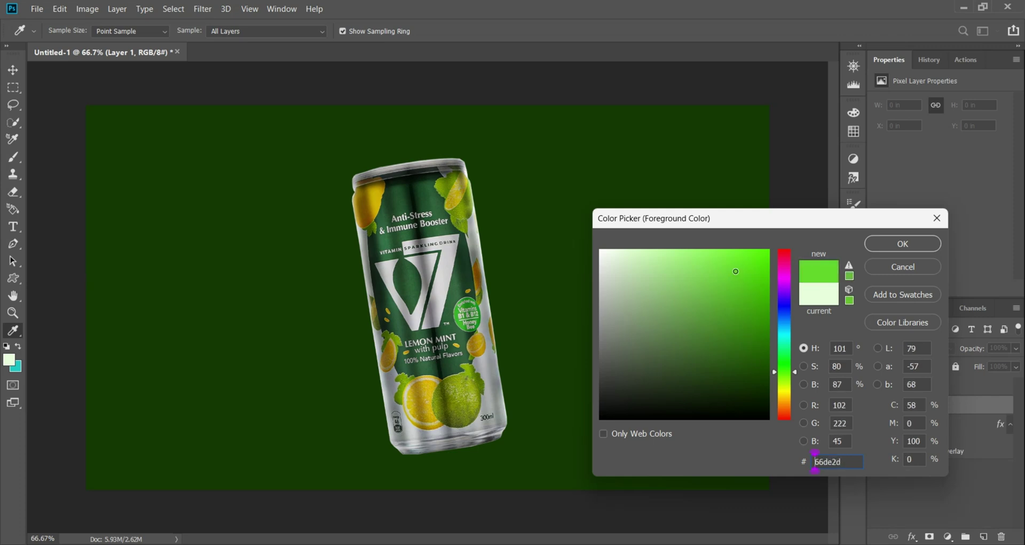
double_click(848, 458)
left_click(902, 244)
key("v")
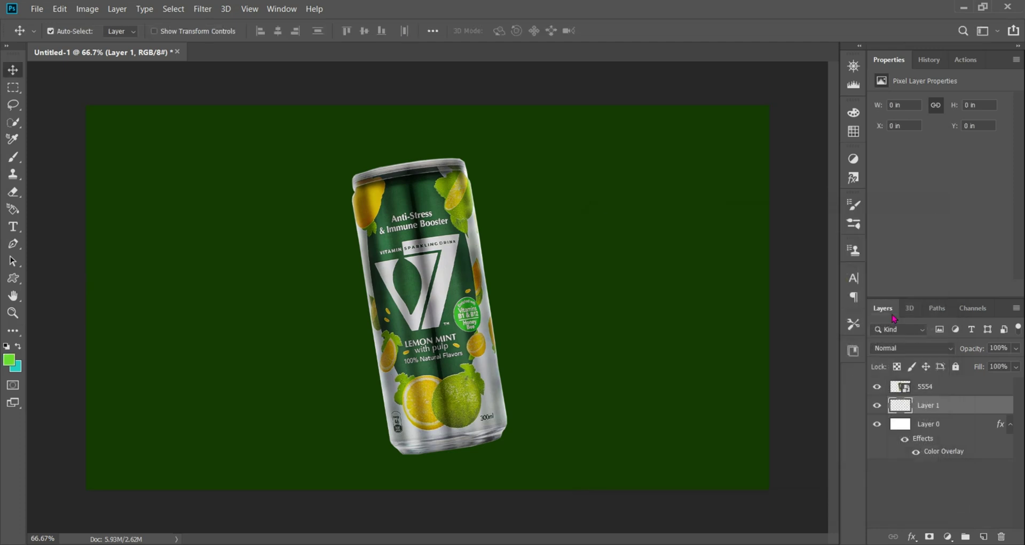
Set the empty layer's blend mode to Screen and paint one soft 500 px brush glow beside the can
left_click(913, 349)
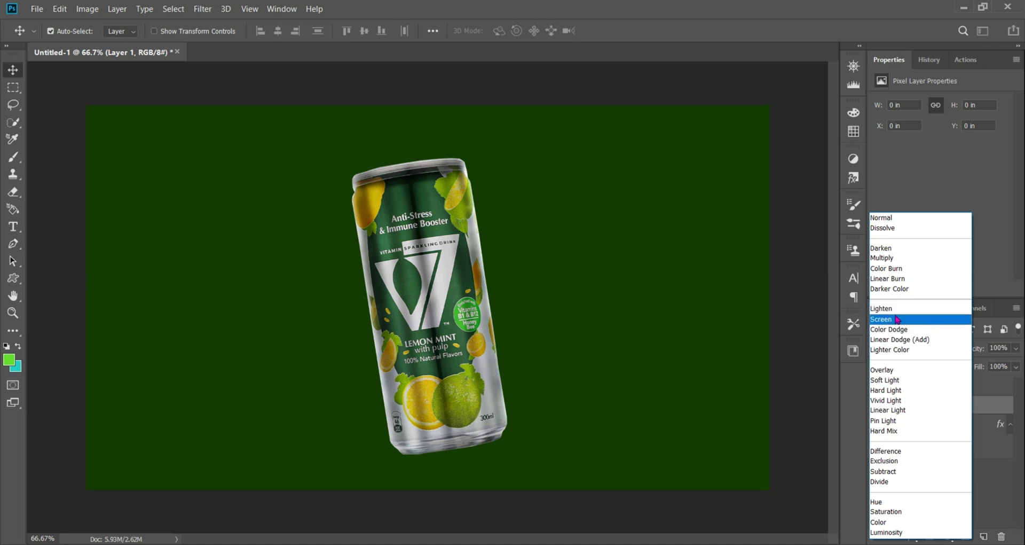
left_click(915, 319)
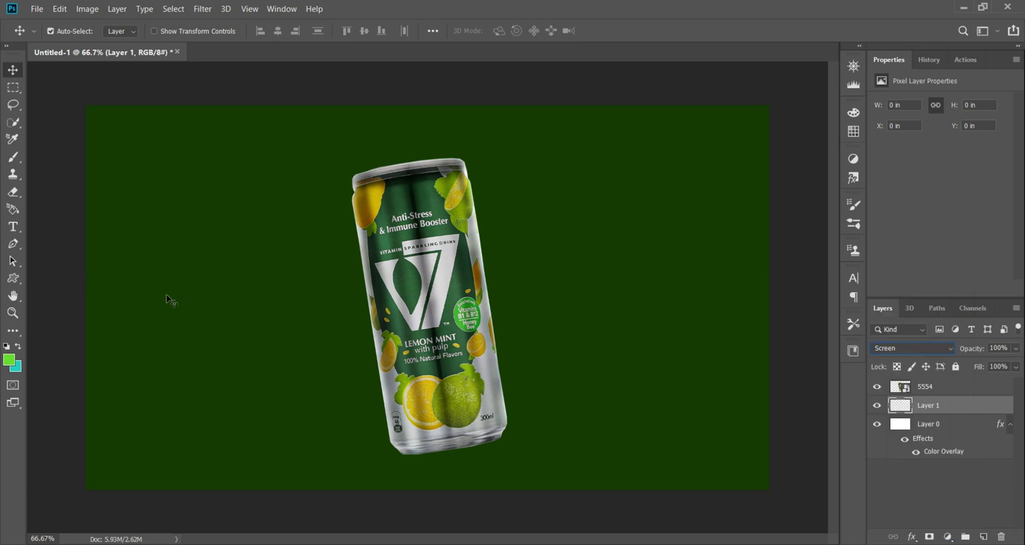
left_click(11, 157)
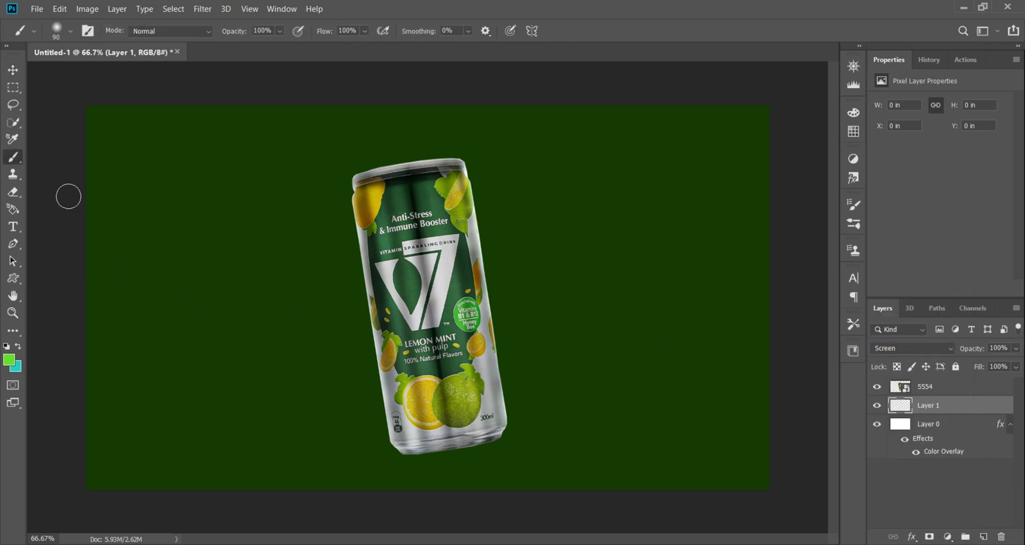
key("bracketright")
key("bracketright")
key("bracketright")
key("bracketright")
key("bracketright")
key("bracketright")
key("bracketright")
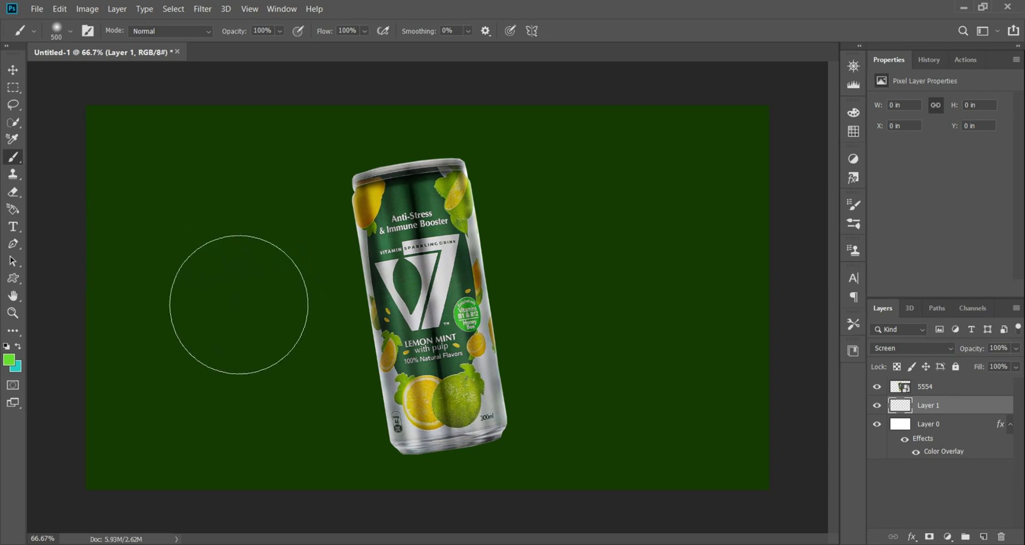
left_click(241, 294)
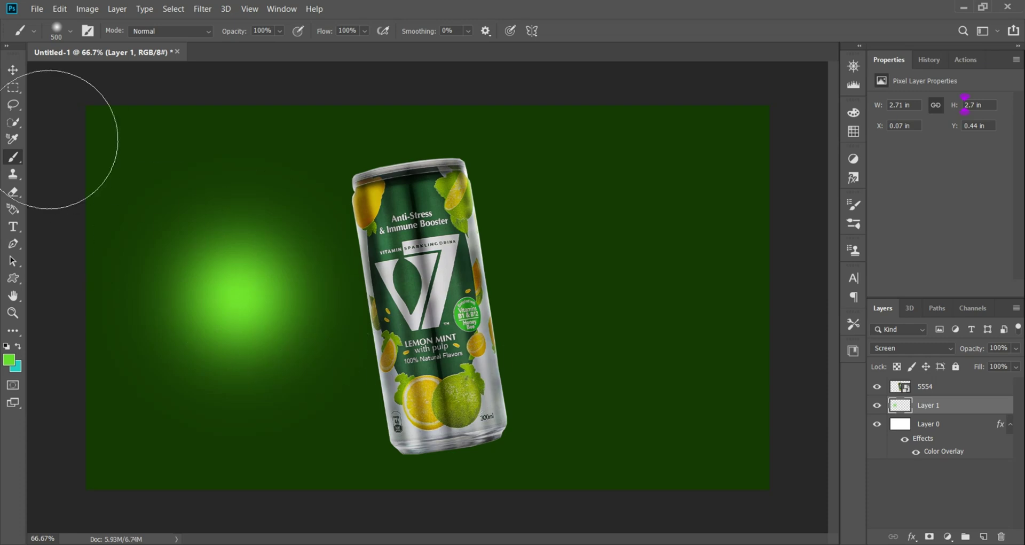
Move the green glow behind the can and enlarge it with Free Transform to about 4.5 in wide
left_click(13, 69)
left_click_drag(236, 299, 414, 311)
key("ctrl+t")
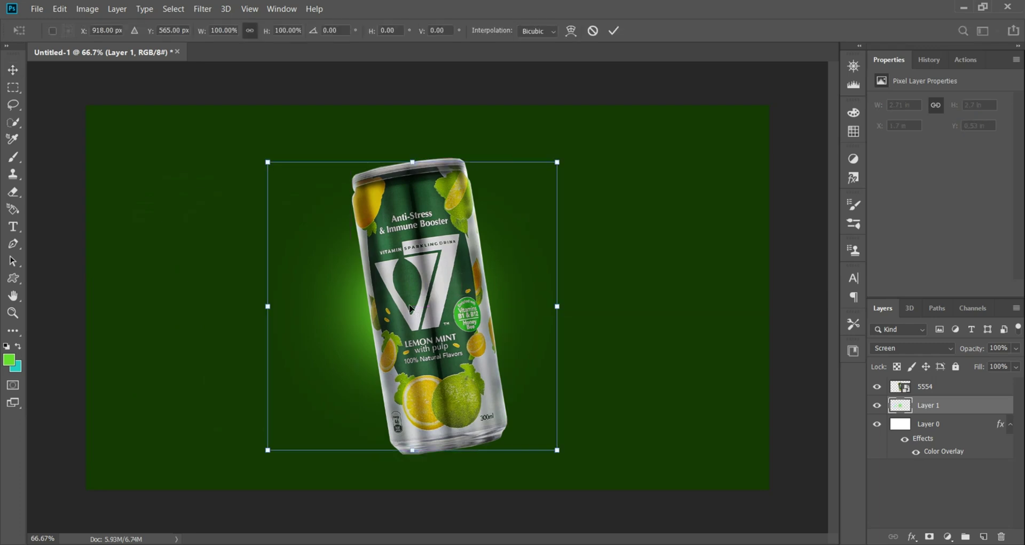
left_click_drag(562, 308, 517, 289)
left_click(10, 70)
scroll(534, 290, "up", 5)
scroll(517, 289, "down", 3)
scroll(517, 291, "down", 2)
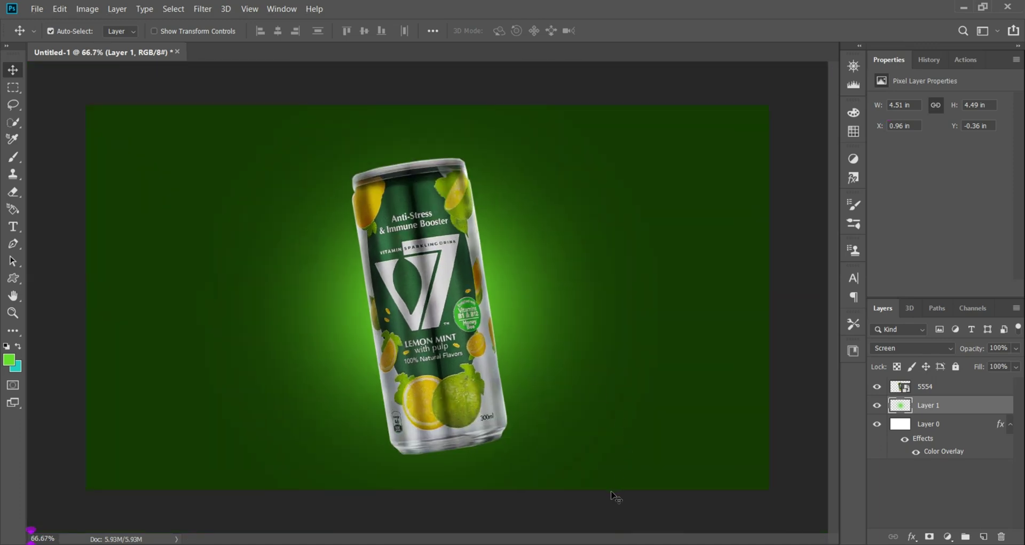
Place the lime image 20210.png behind the can and move it down beneath the can's base
scroll(442, 296, "up", 1)
mouse_move(574, 543)
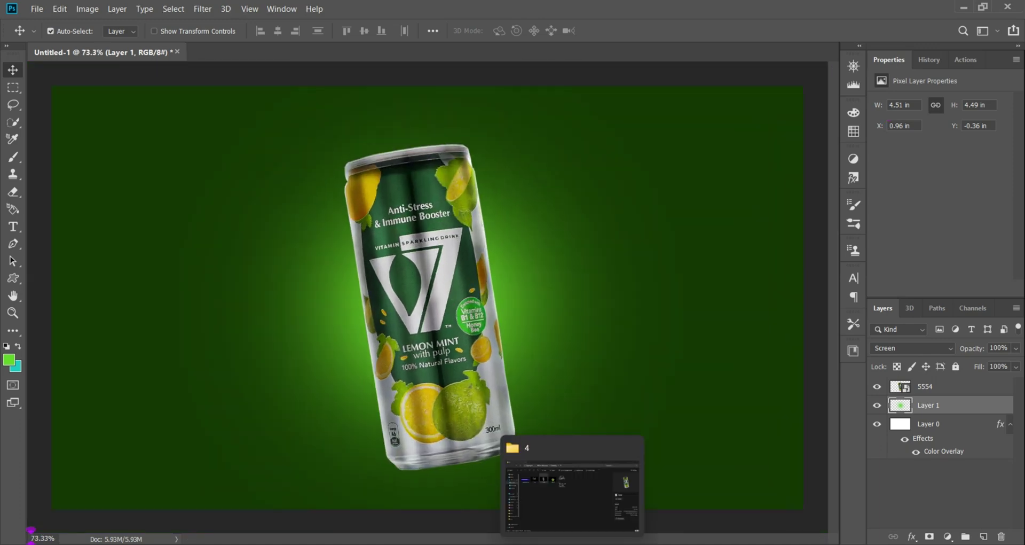
left_click(574, 494)
left_click_drag(361, 155, 600, 542)
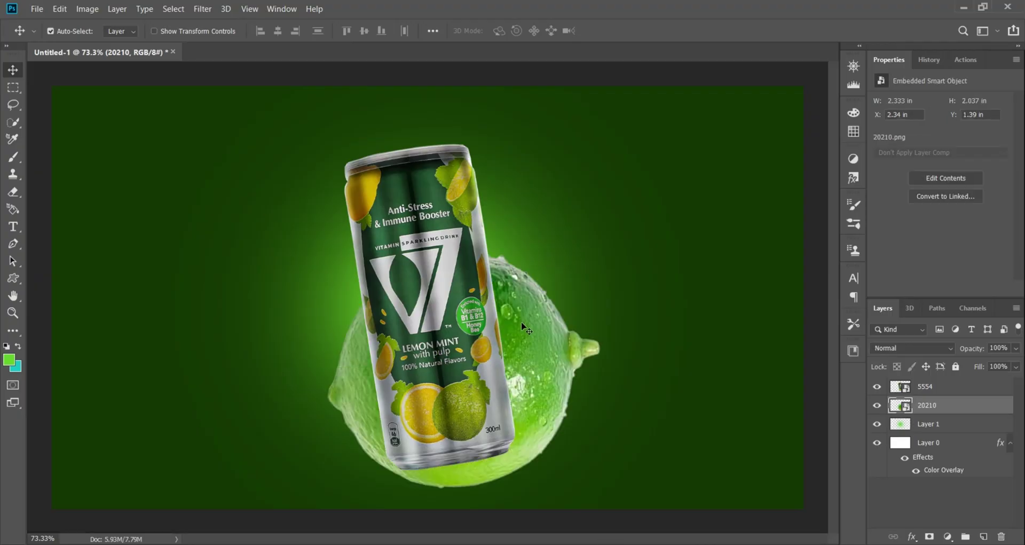
left_click_drag(523, 325, 523, 514)
Keep the can in its original place and nudge the lime so it meets the can's base, at Y 3 in
left_click_drag(389, 217, 387, 223)
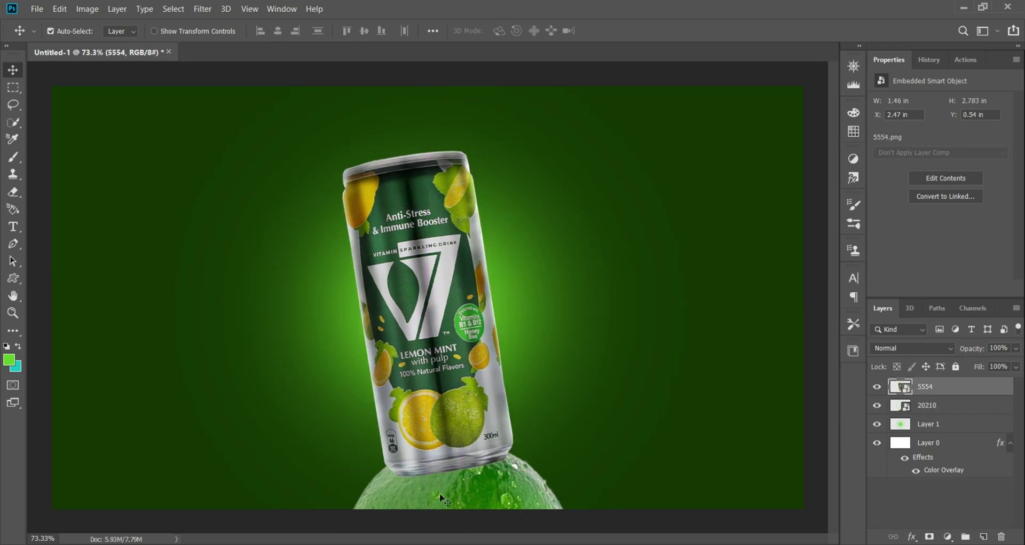
key("ctrl+z")
scroll(462, 487, "up", 4)
scroll(470, 422, "up", 3)
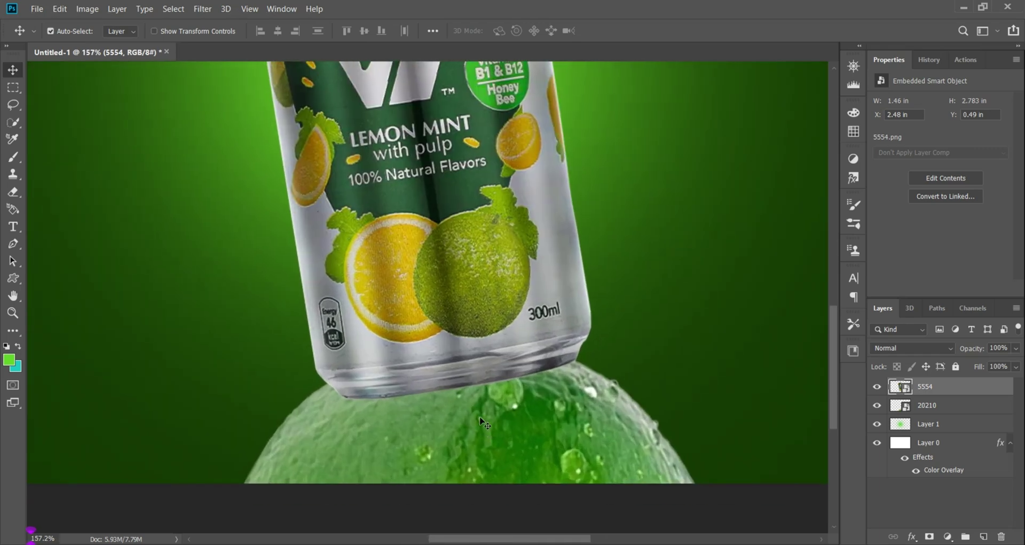
left_click_drag(481, 428, 482, 421)
scroll(483, 421, "down", 4)
scroll(498, 411, "up", 4)
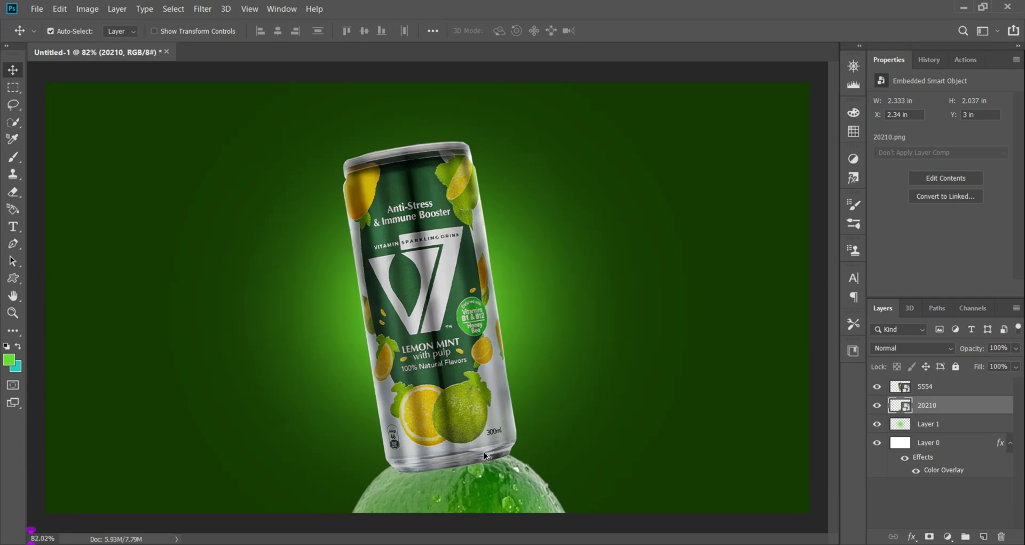
scroll(465, 331, "down", 2)
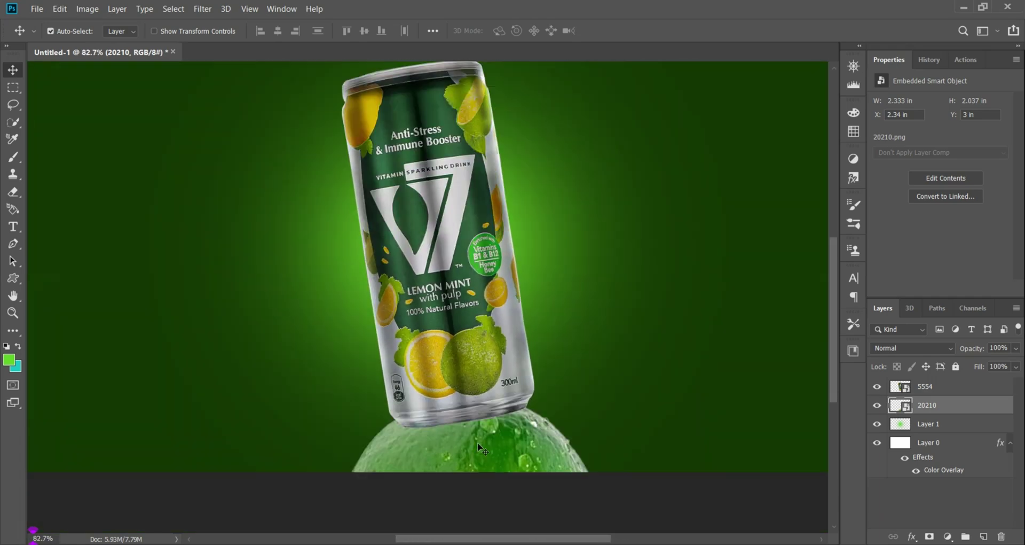
Clip a darkening Curves adjustment to the lime, set its white point output to 120, and invert its mask to black
scroll(496, 446, "down", 2)
scroll(491, 335, "up", 2)
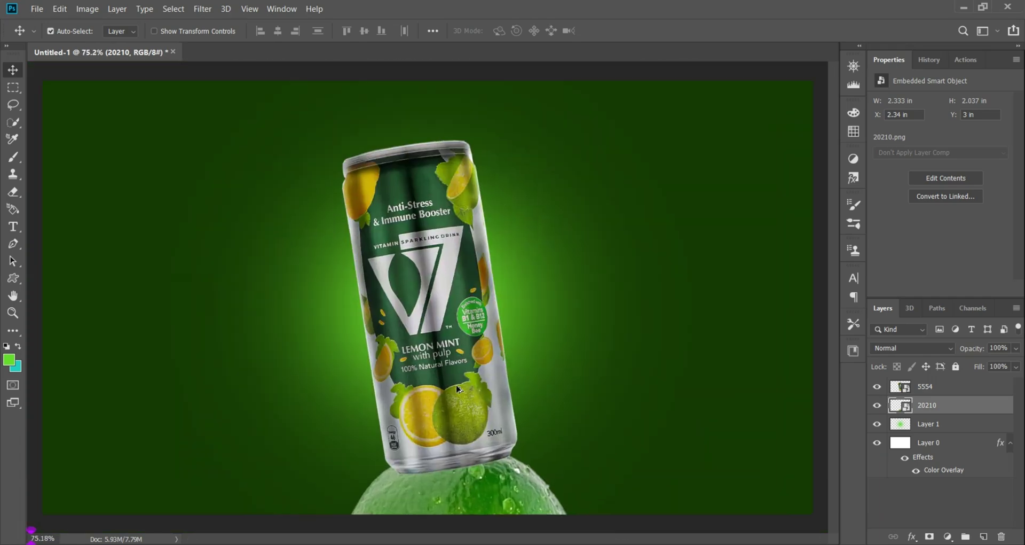
scroll(447, 400, "up", 1)
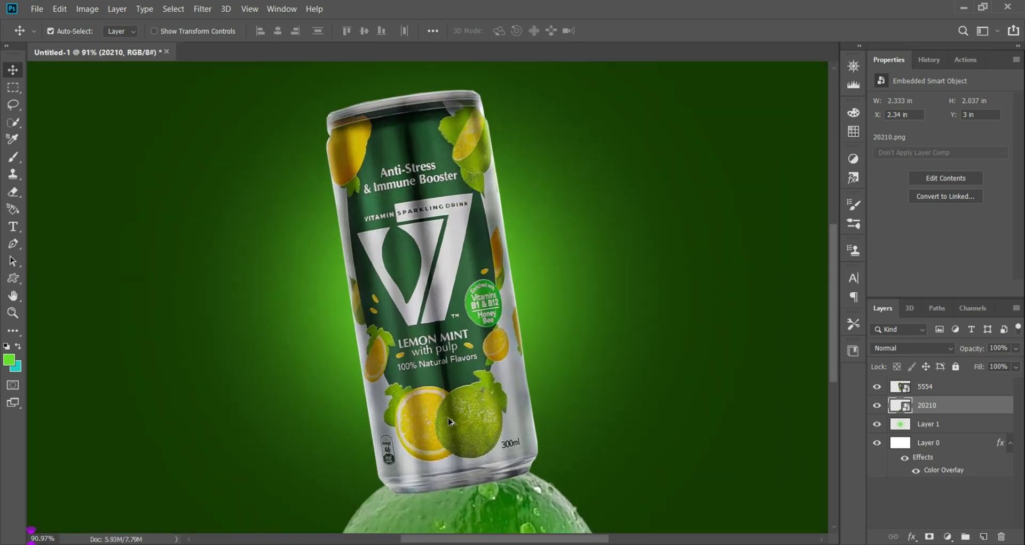
left_click_drag(453, 434, 449, 301)
scroll(449, 301, "up", 5)
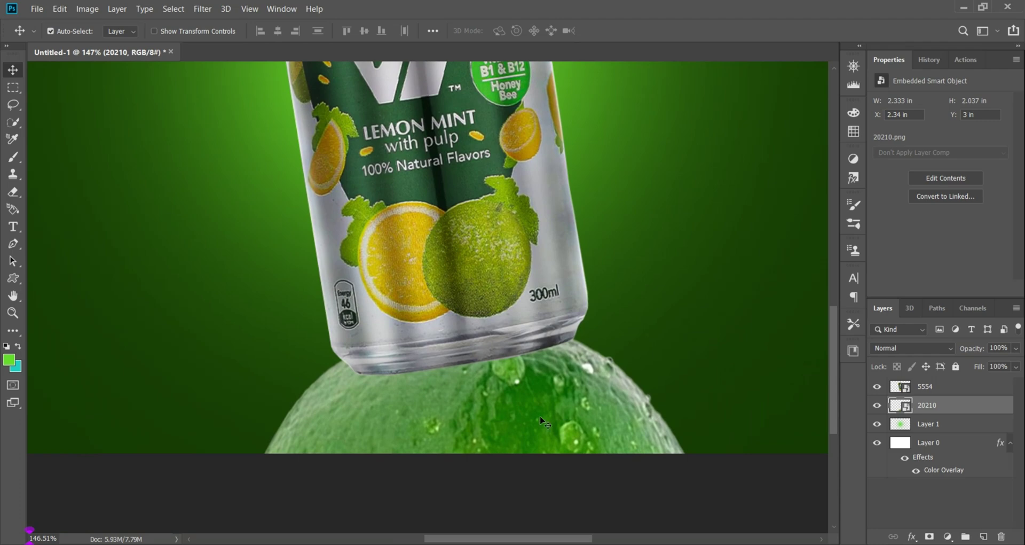
left_click(948, 536)
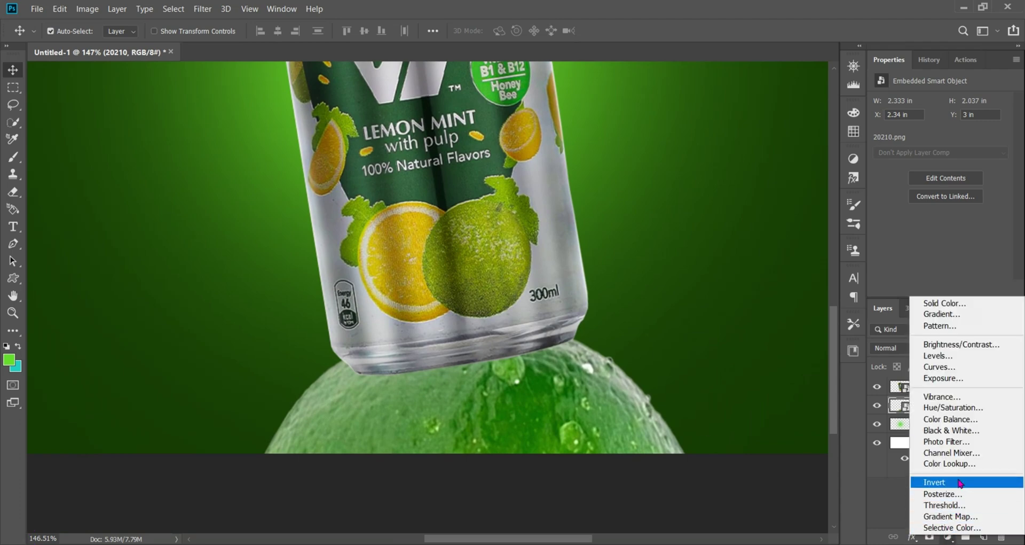
left_click(949, 366)
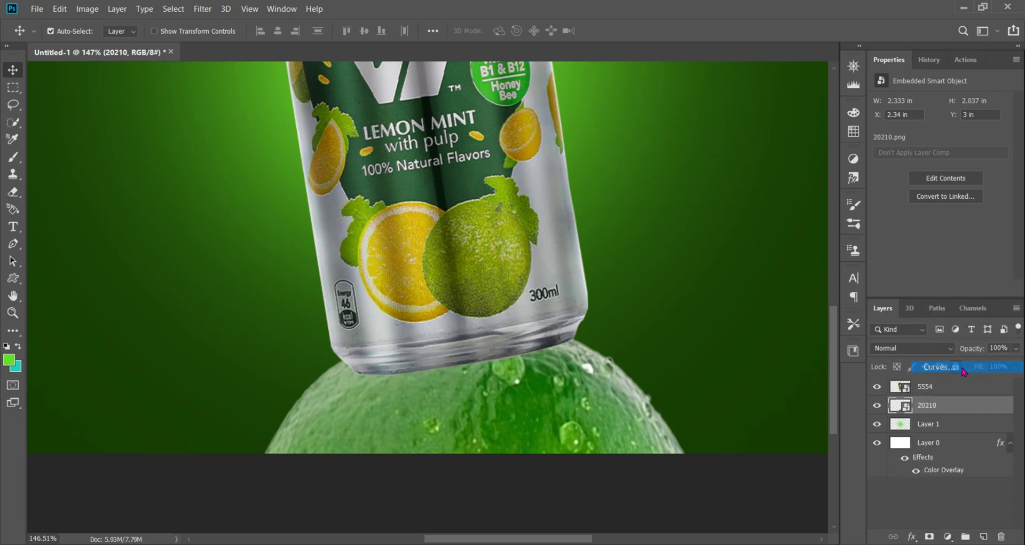
right_click(983, 406)
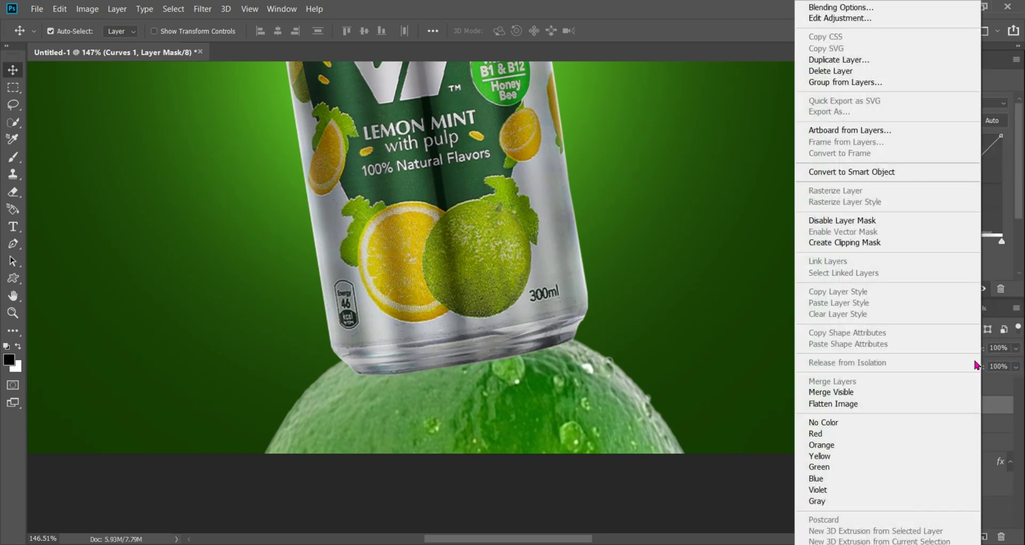
left_click(880, 244)
left_click_drag(1001, 140, 1001, 187)
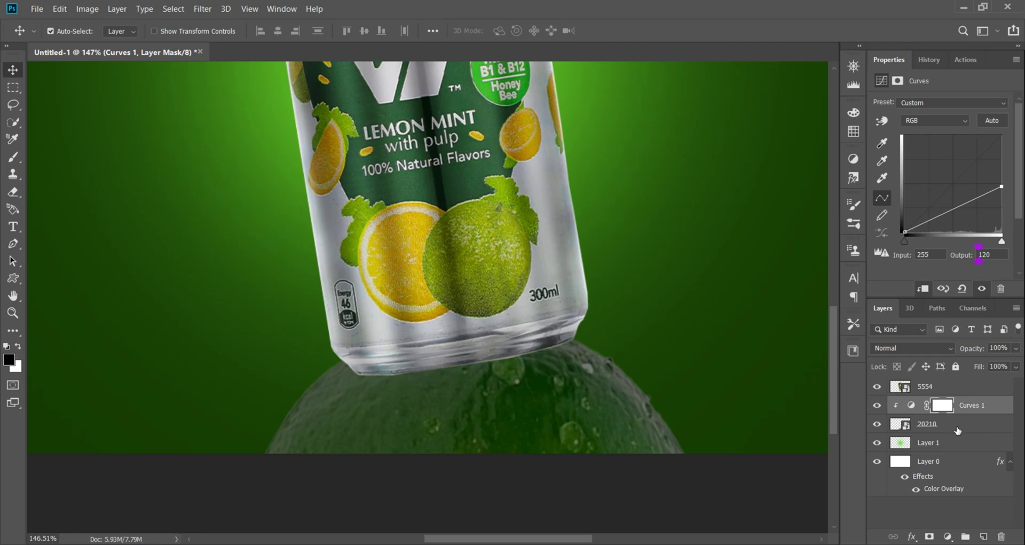
key("ctrl+i")
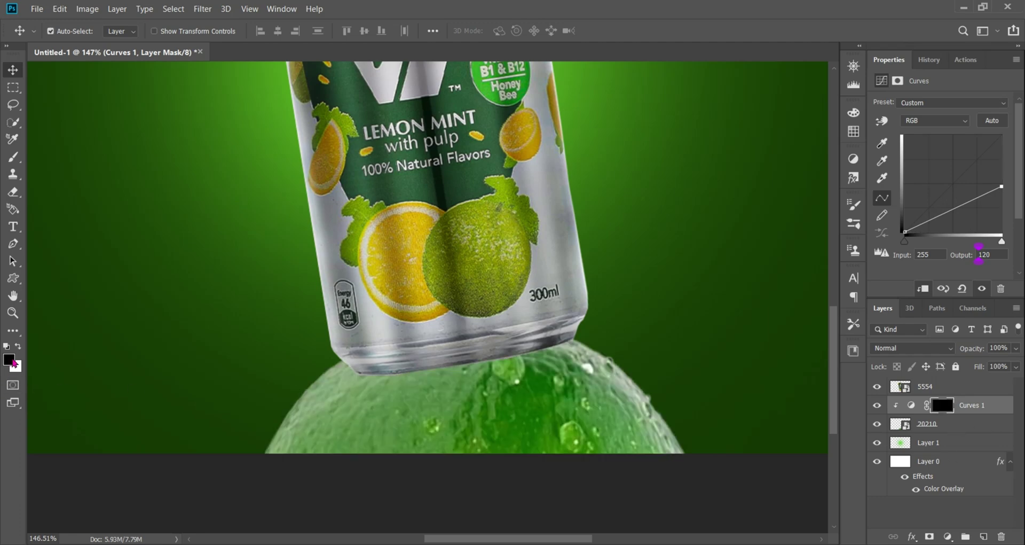
Set the foreground color to white and activate the Brush tool for the Curves 1 mask
left_click(9, 360)
left_click_drag(654, 335, 607, 242)
left_click(870, 247)
left_click(9, 158)
scroll(469, 364, "up", 1)
left_click_drag(469, 364, 492, 308)
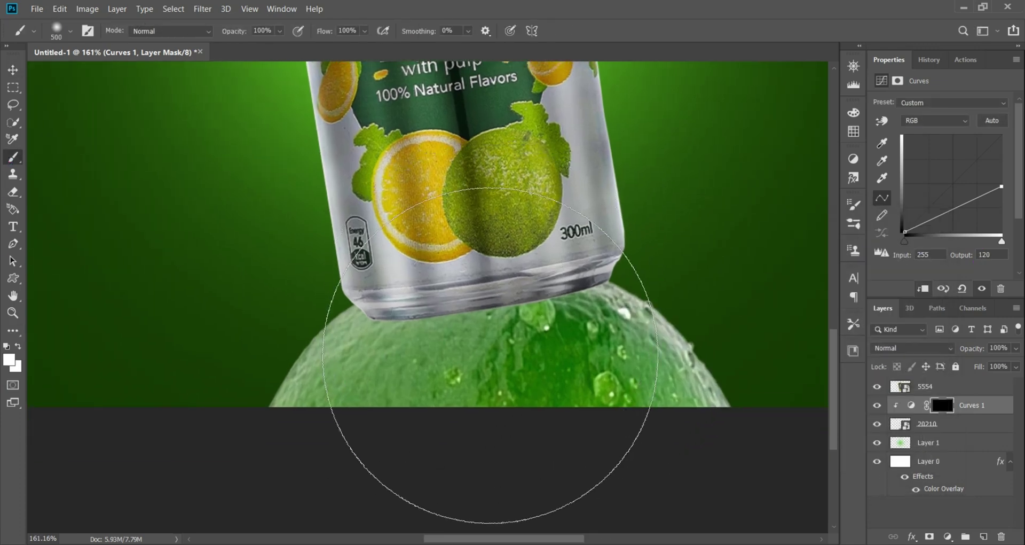
key("p")
left_click(4, 157)
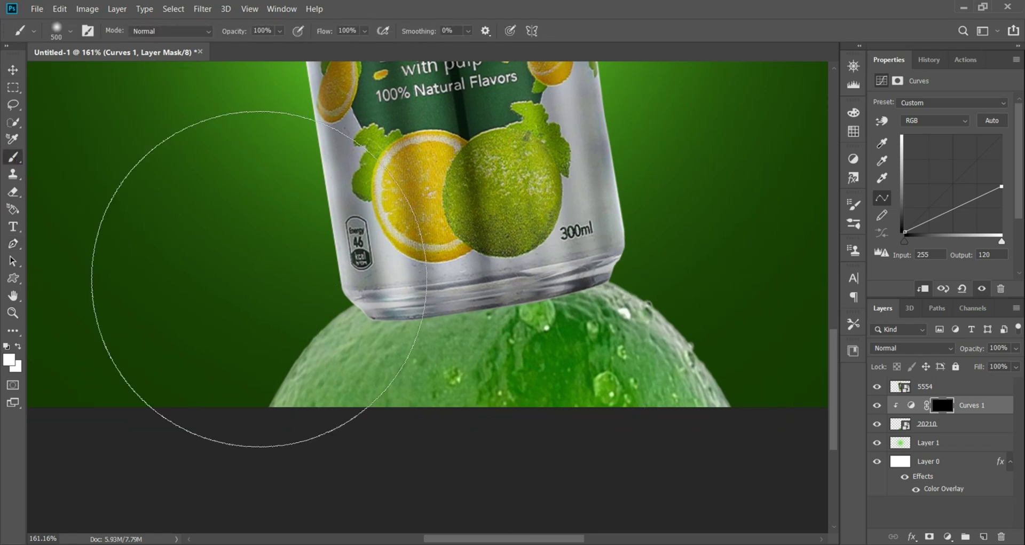
Reduce the brush size to 100 px and its flow to 30%
key("bracketleft")
key("bracketleft")
key("bracketleft")
key("bracketleft")
key("bracketleft")
key("bracketleft")
key("bracketleft")
key("bracketleft")
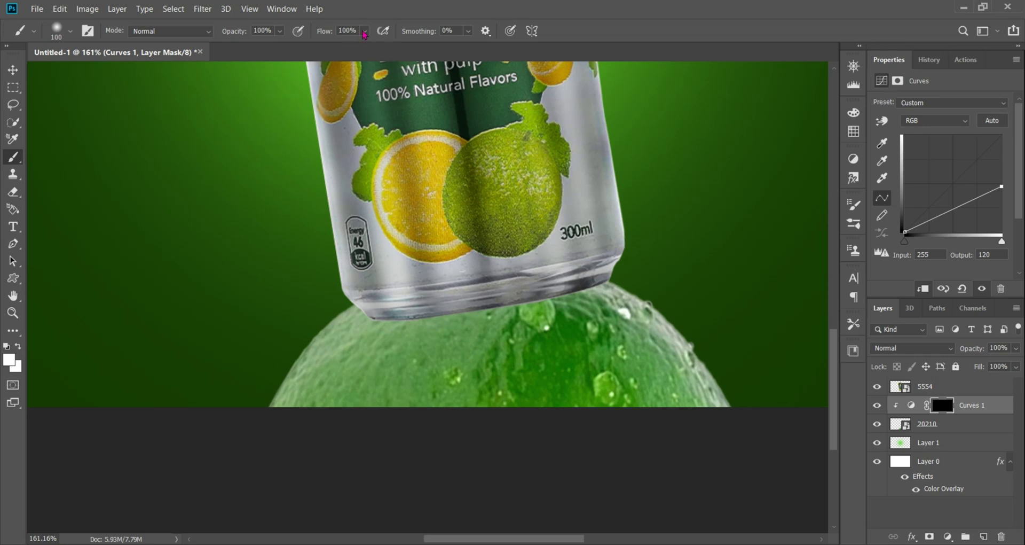
left_click(365, 31)
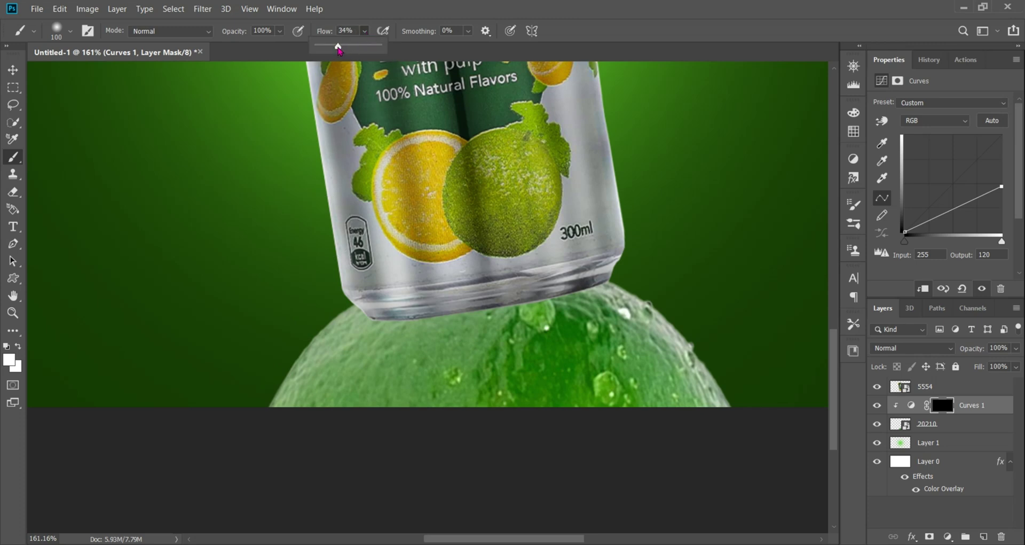
left_click(307, 84)
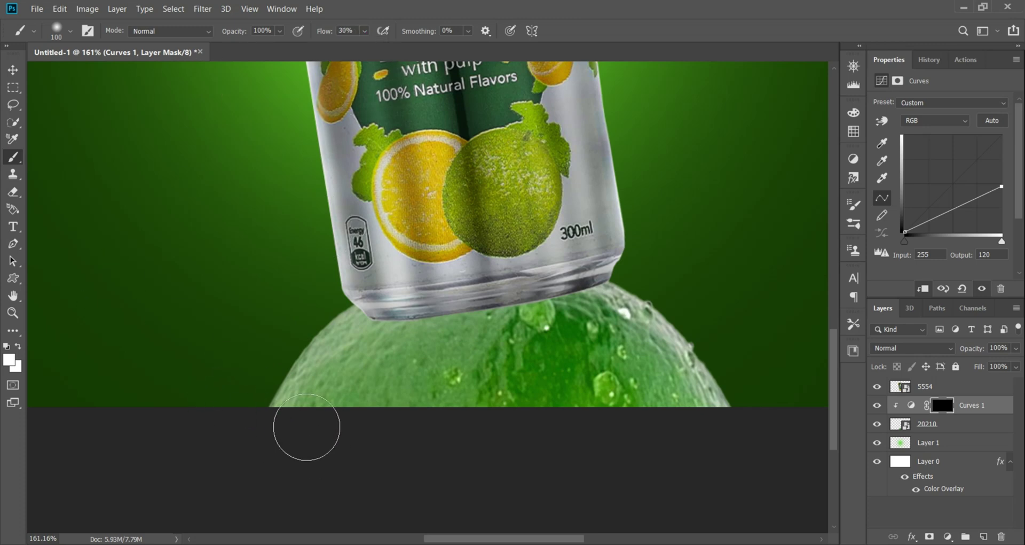
Paint white on the Curves 1 mask to shade the lime's lower part, sides and the area under the can
mouse_move(283, 428)
left_mouse_down()
mouse_move(776, 430)
mouse_move(632, 418)
left_mouse_up()
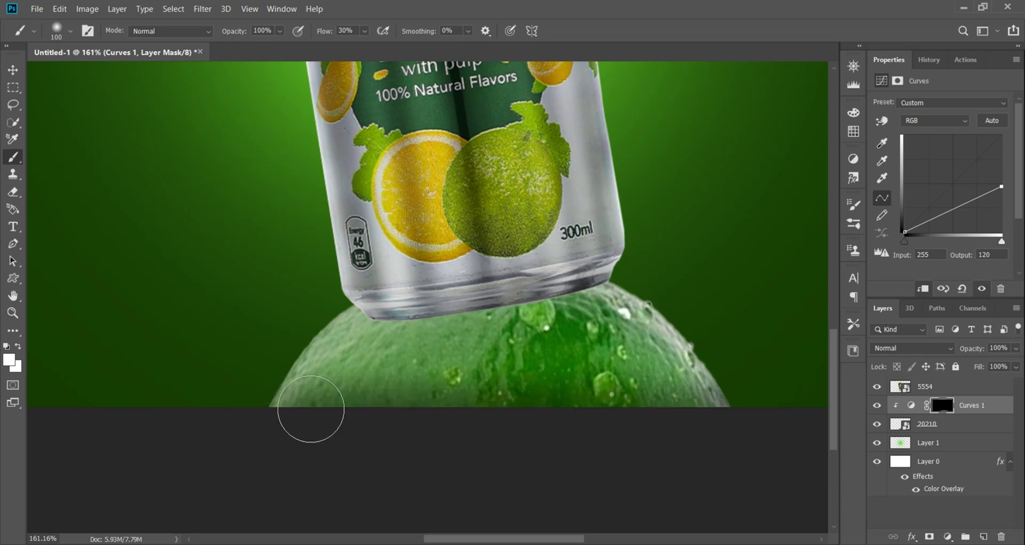
mouse_move(395, 406)
left_mouse_down()
mouse_move(384, 396)
mouse_move(665, 412)
mouse_move(975, 408)
mouse_move(758, 326)
mouse_move(247, 364)
mouse_move(637, 325)
mouse_move(297, 346)
mouse_move(969, 325)
mouse_move(256, 359)
mouse_move(225, 393)
mouse_move(405, 419)
mouse_move(632, 356)
mouse_move(693, 411)
mouse_move(55, 360)
mouse_move(131, 362)
left_mouse_up()
scroll(528, 316, "up", 2)
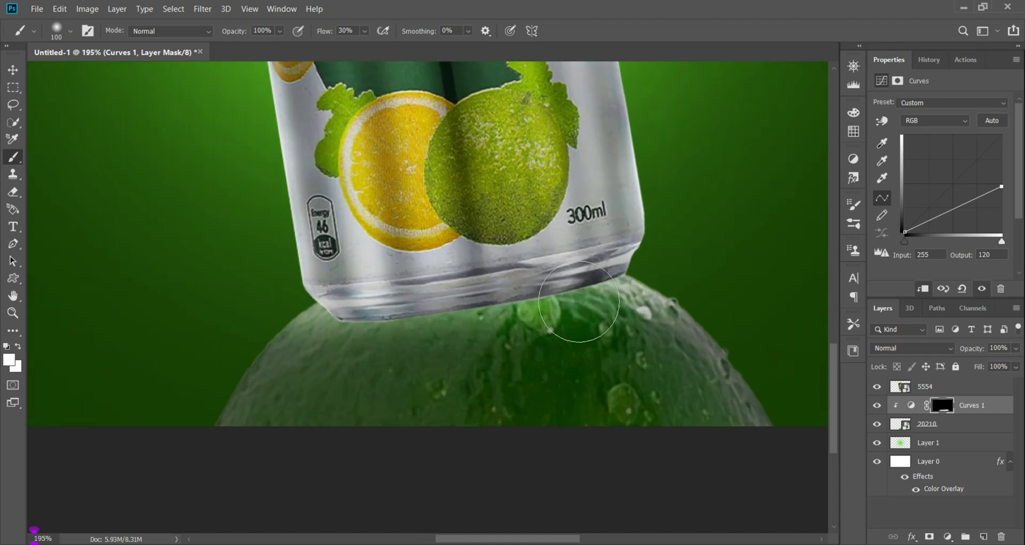
mouse_move(592, 302)
left_mouse_down()
mouse_move(179, 302)
mouse_move(689, 260)
left_mouse_up()
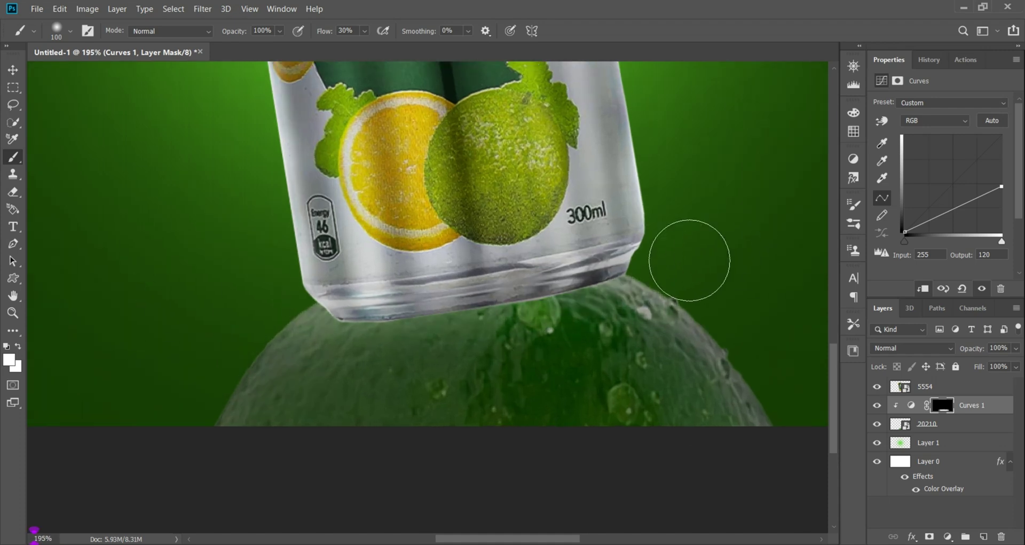
Set the foreground color to black 000000 and touch up the Curves 1 mask on the lime beneath the can
left_click(10, 360)
type("000000")
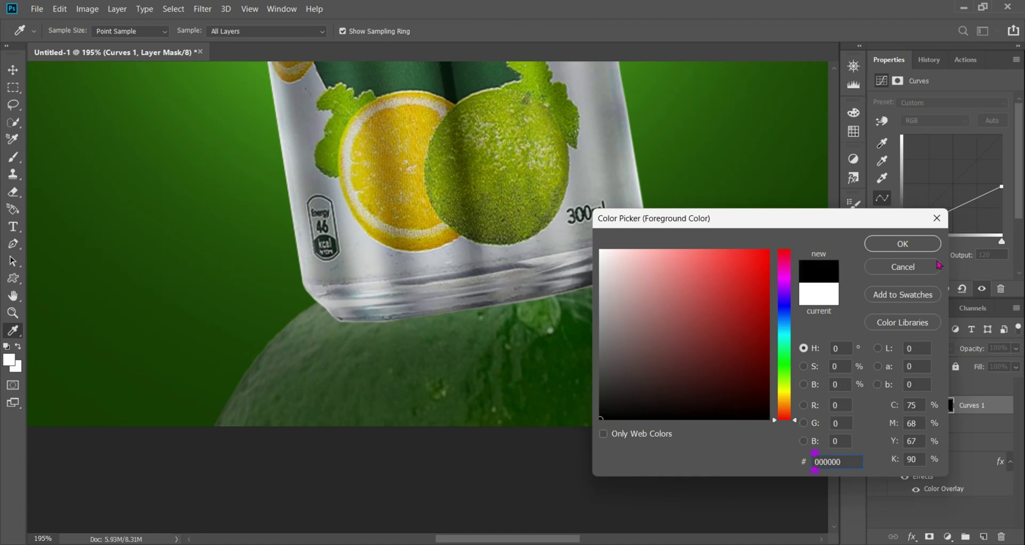
left_click(904, 243)
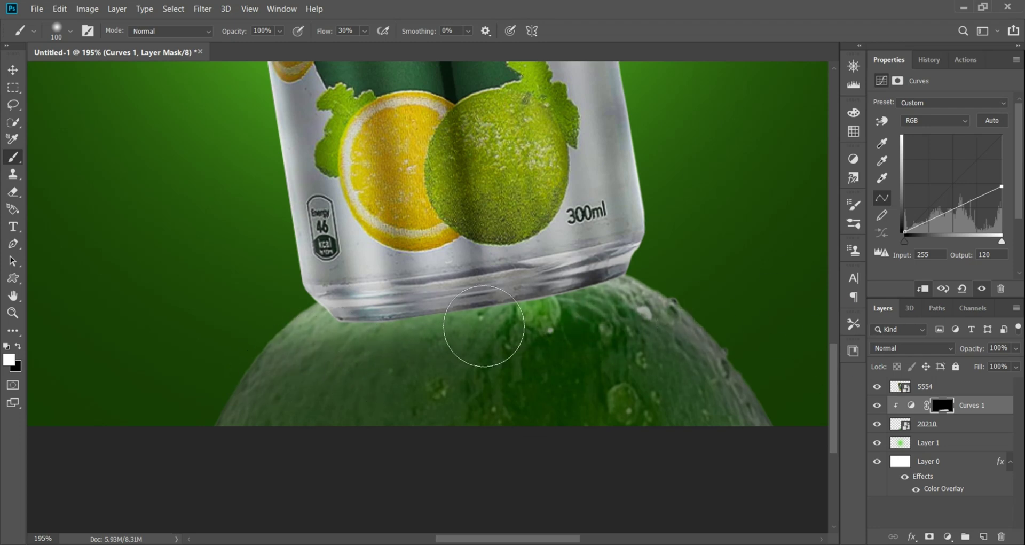
left_click(13, 70)
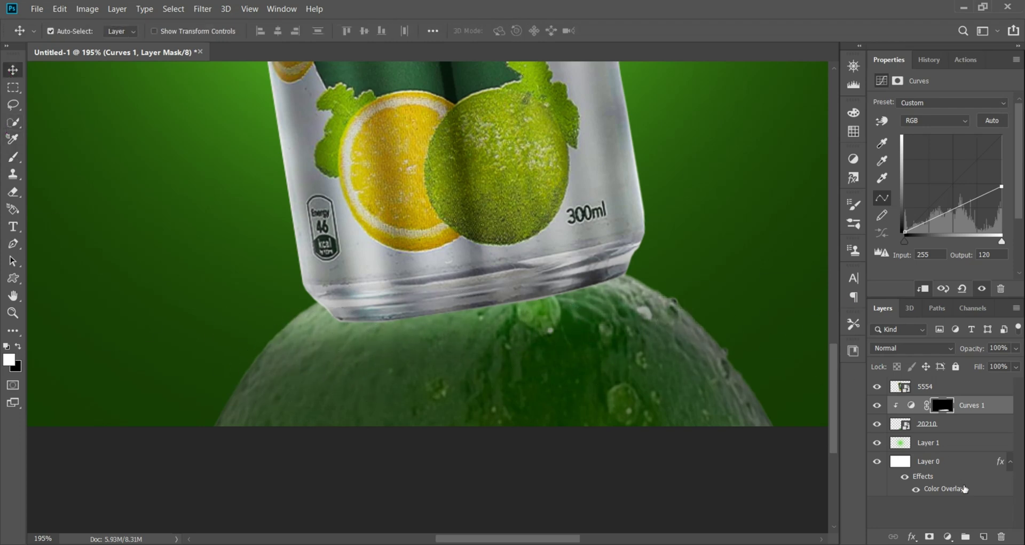
Clip a second, brightening Curves adjustment to the lime with the white point at input 181, output 255, and invert its mask
left_click(948, 536)
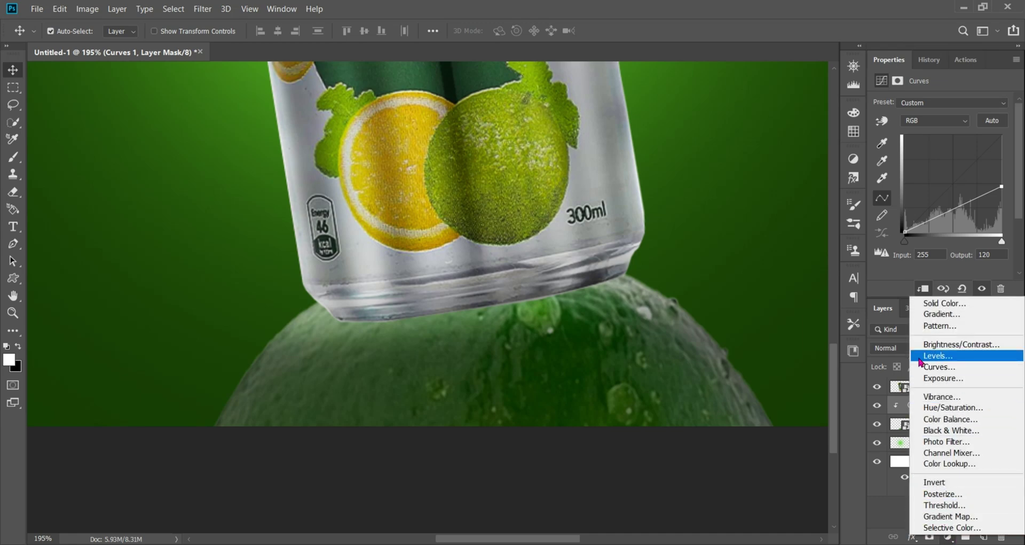
left_click(958, 367)
right_click(970, 405)
left_click(894, 243)
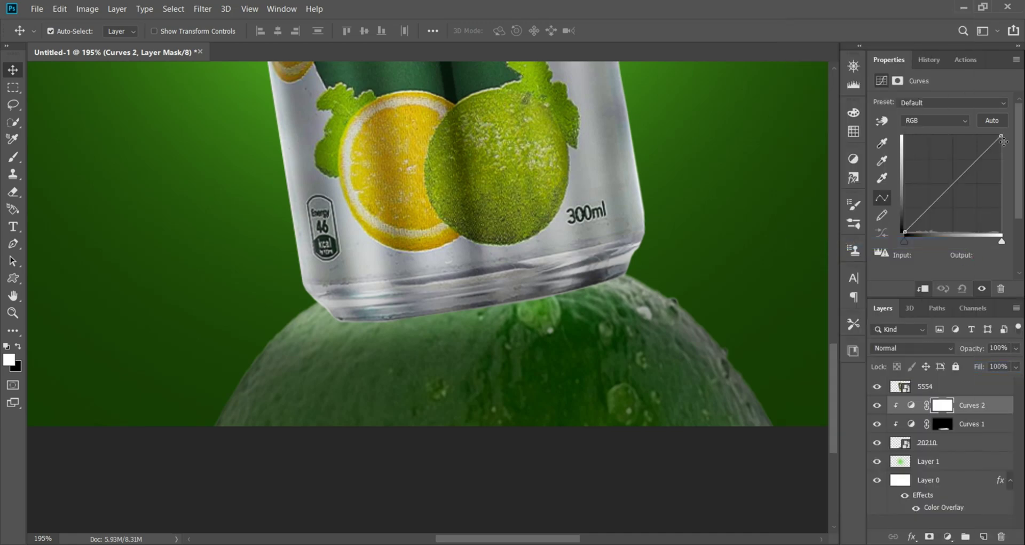
left_click_drag(1001, 136, 972, 131)
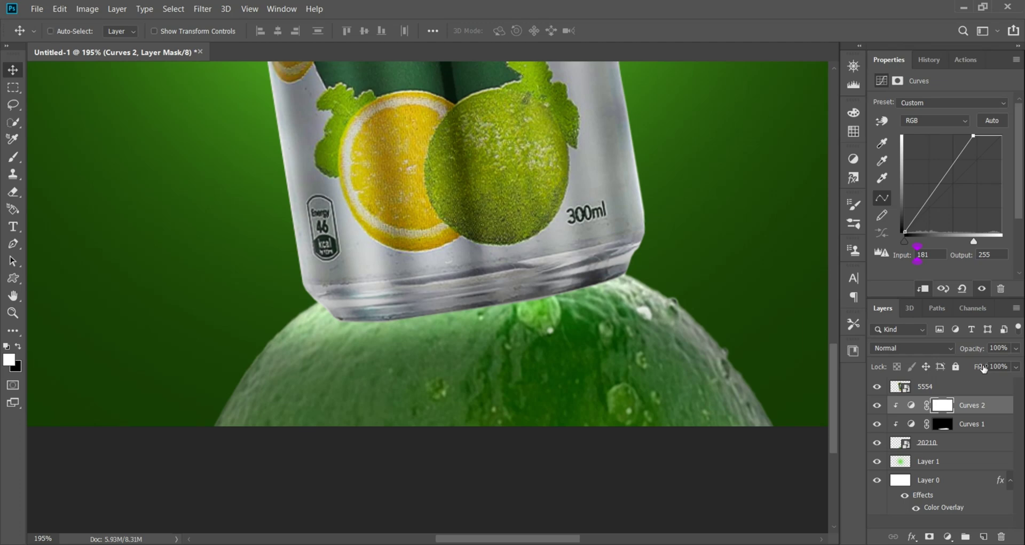
key("ctrl+i")
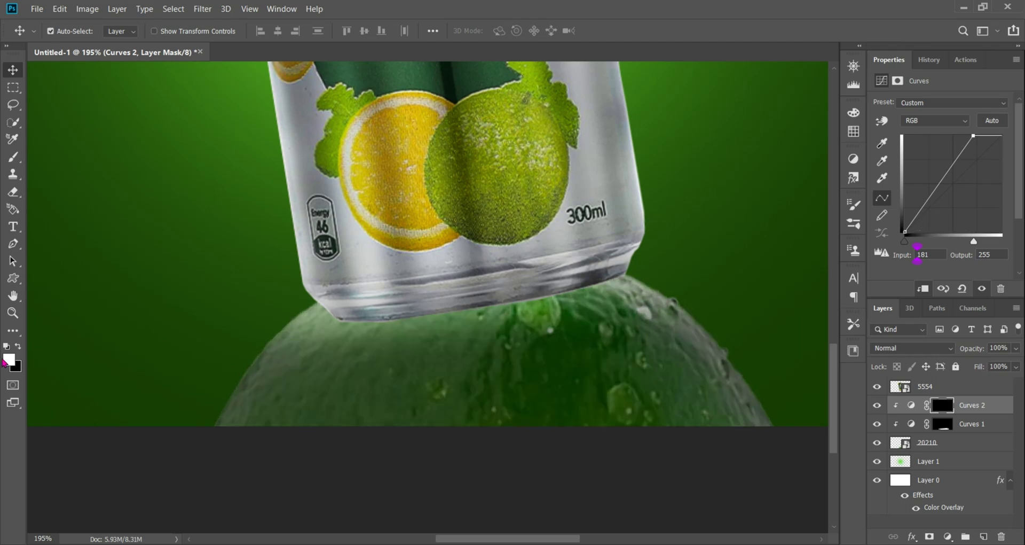
Paint white on the Curves 2 mask to add highlights along the lime's upper edge around the can's base
left_click(9, 361)
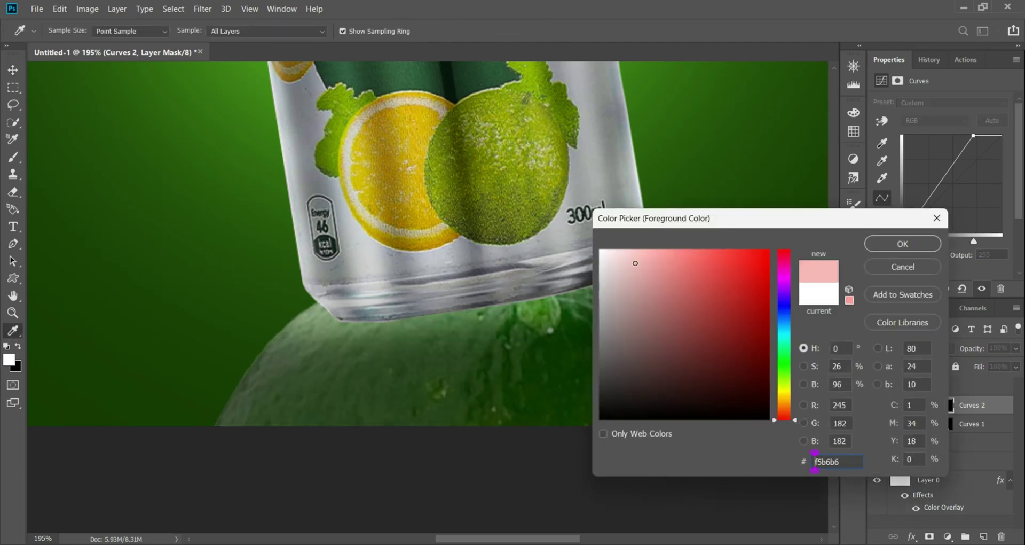
left_click(903, 243)
key("b")
mouse_move(777, 405)
left_mouse_down()
mouse_move(781, 464)
mouse_move(679, 397)
mouse_move(641, 310)
mouse_move(590, 268)
left_mouse_up()
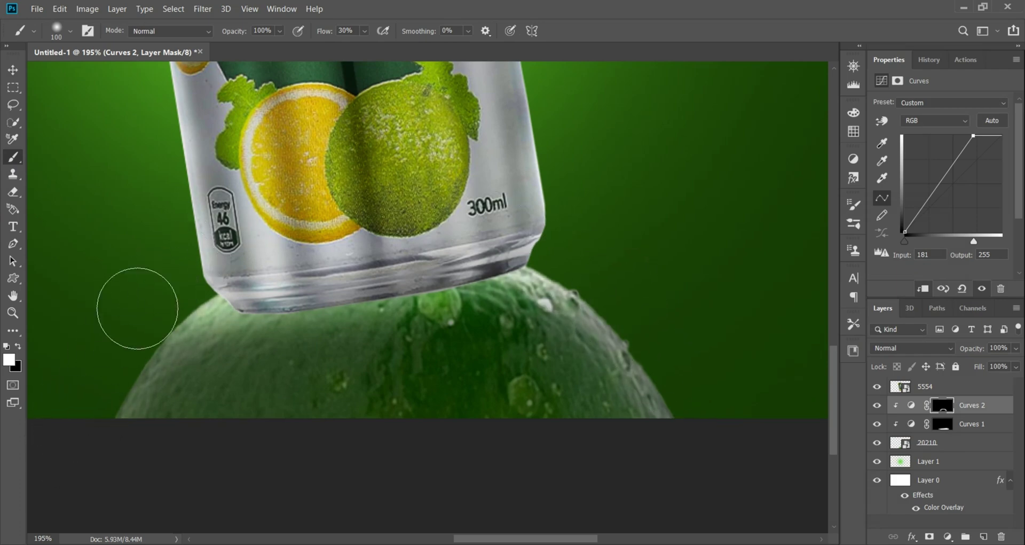
key("ctrl+0")
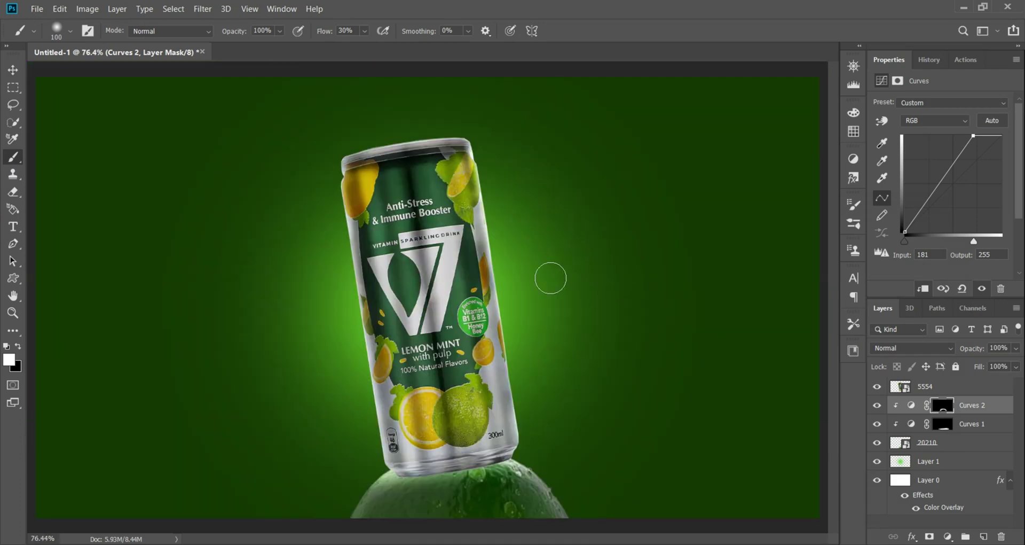
scroll(536, 455, "up", 5)
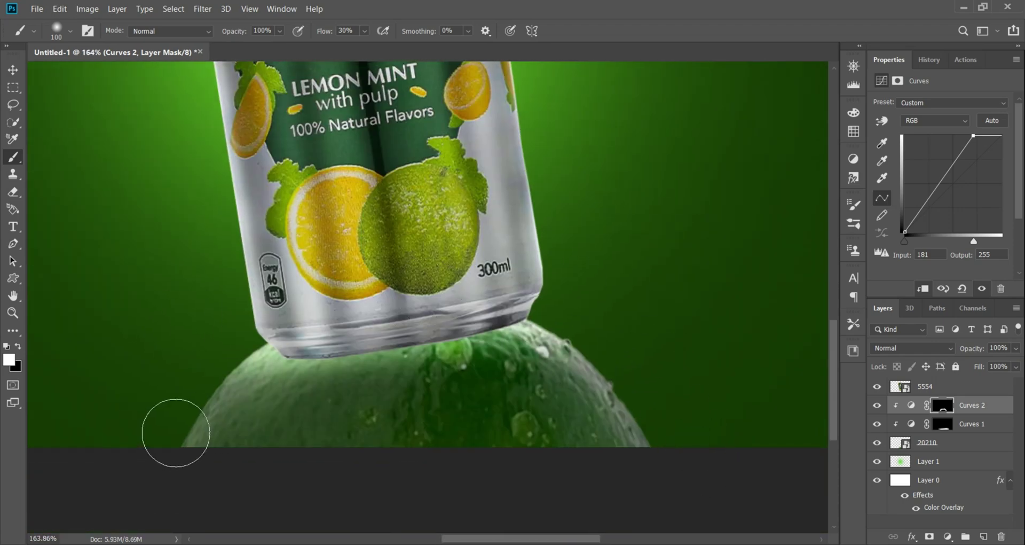
Set the Curves 1 layer's blend mode to Multiply and its opacity to 87%
left_click(12, 70)
left_click(434, 405)
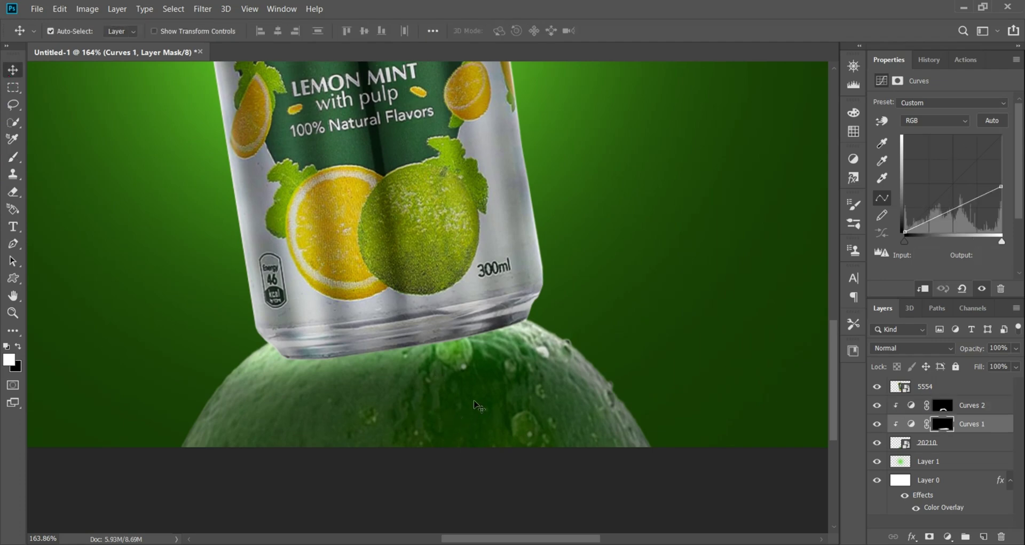
left_click(907, 354)
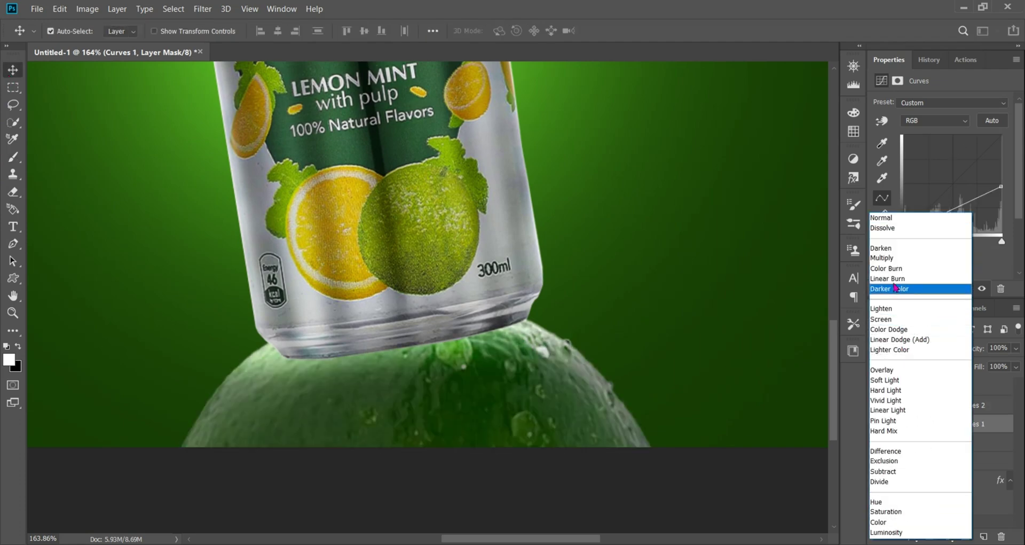
left_click(891, 258)
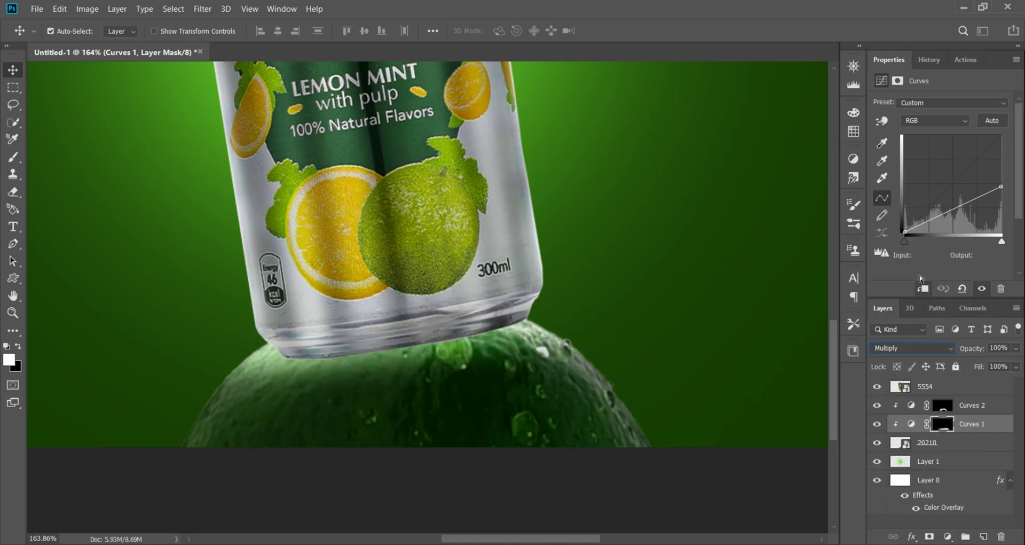
left_click(1016, 349)
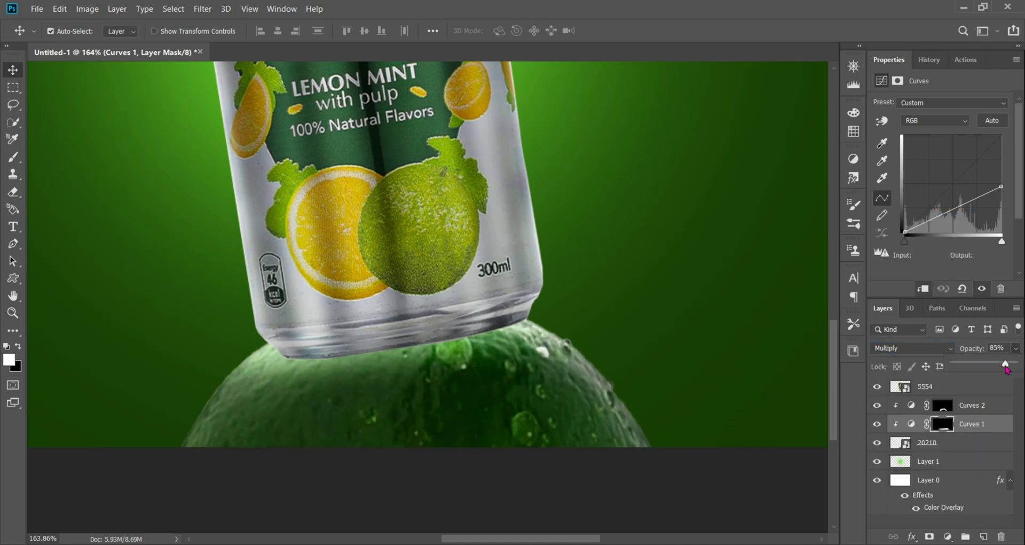
scroll(510, 366, "down", 8)
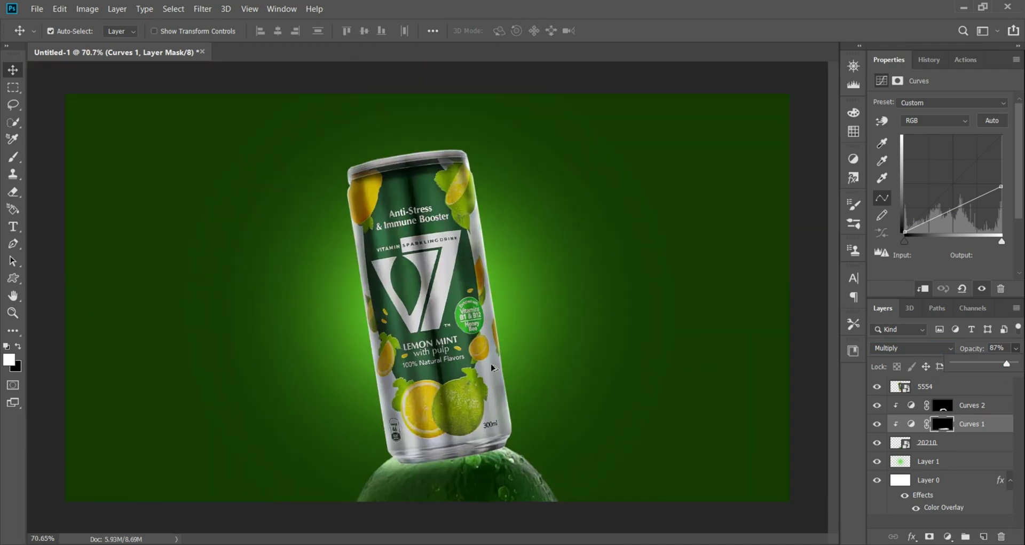
scroll(517, 399, "up", 7)
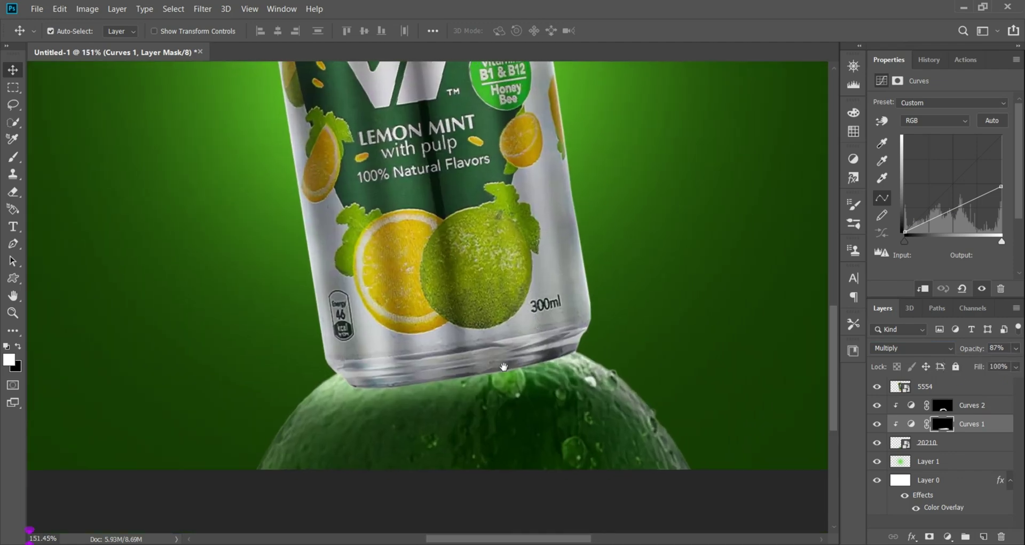
Add a new layer directly above Curves 2 and set the foreground color to dark green 051e01
left_click(534, 328)
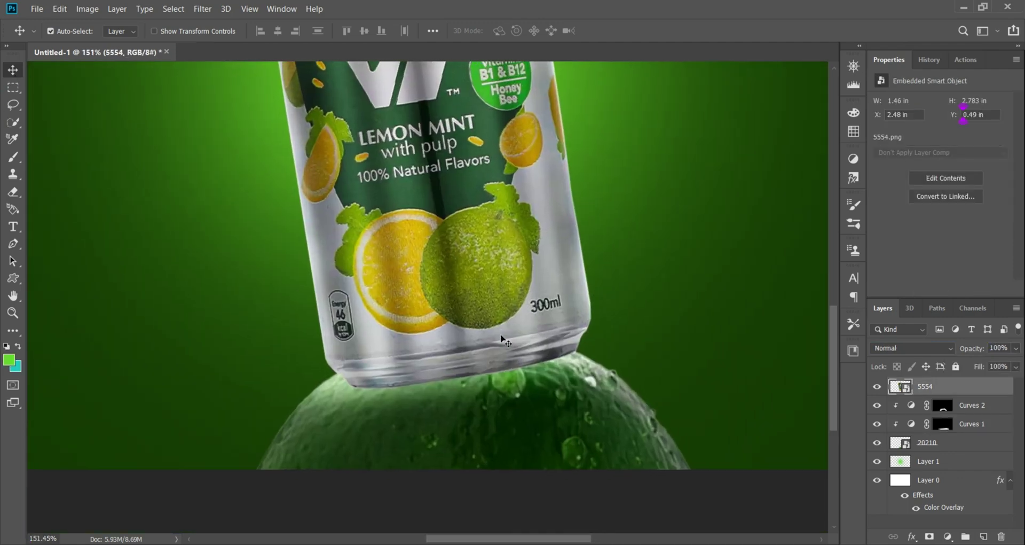
left_click(970, 410)
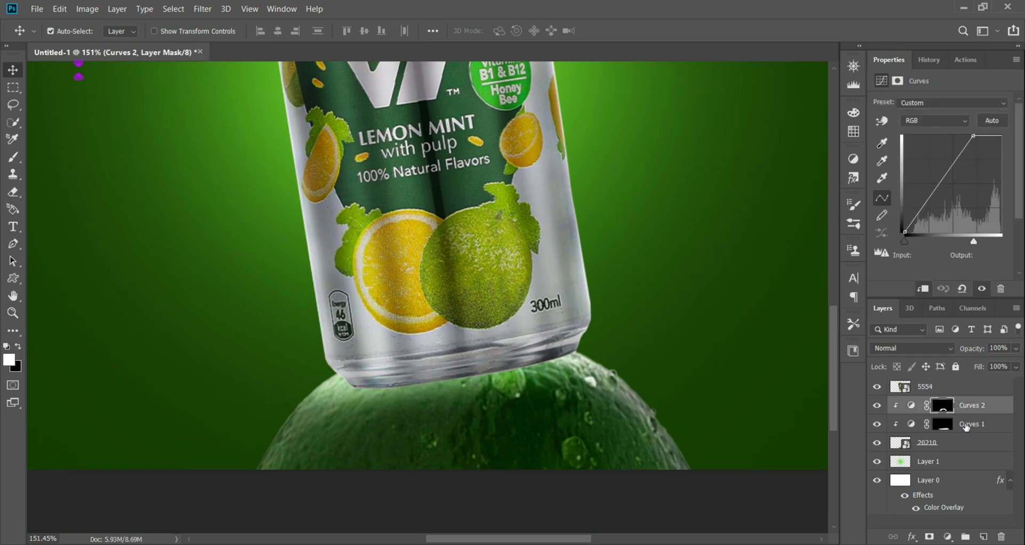
left_click(985, 536)
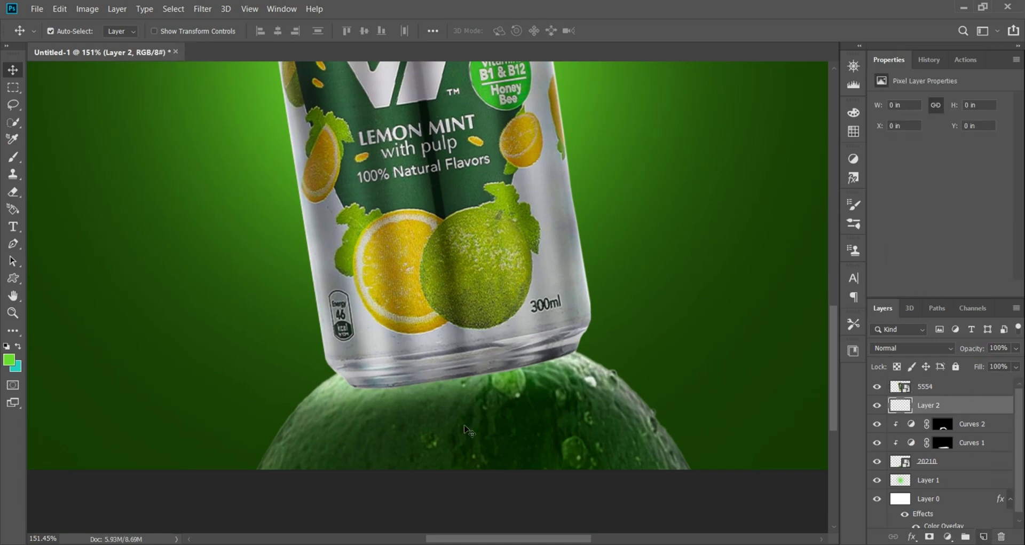
left_click(9, 357)
left_click(814, 462)
type("052500")
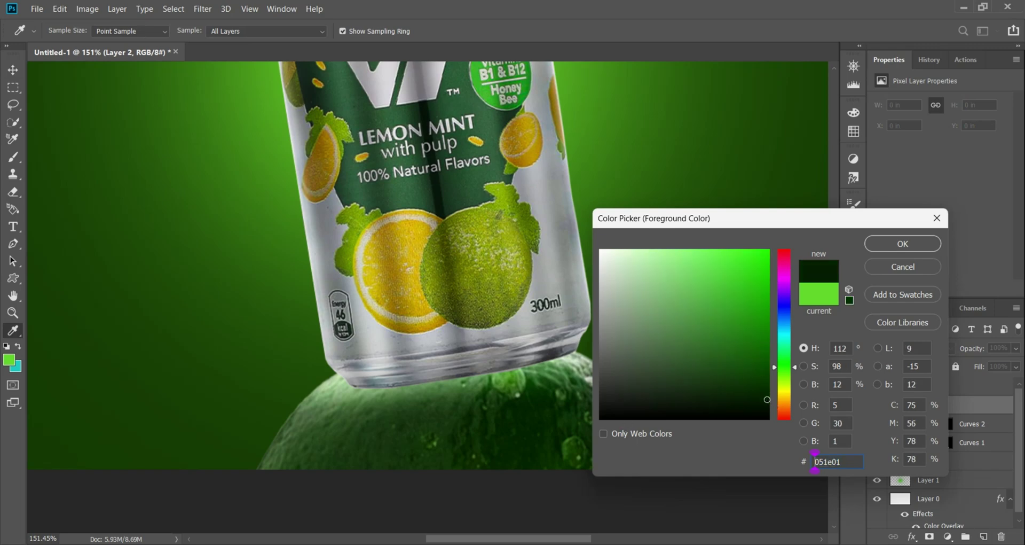
left_click(903, 244)
key("v")
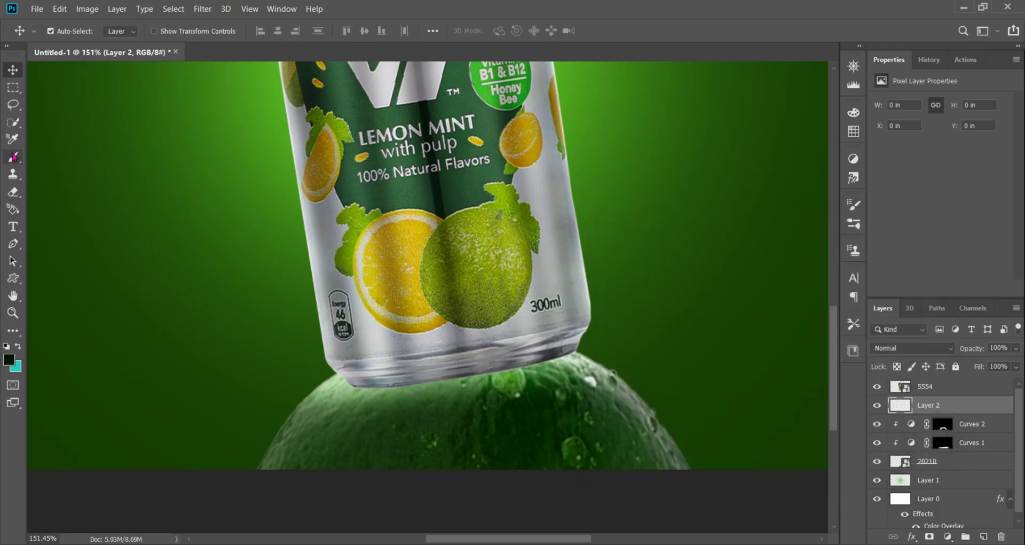
Stamp a dark contact shadow on Layer 2 beneath the can, using the flattened soft brush at 400 px and 500 px
left_click(13, 156)
left_click(57, 31)
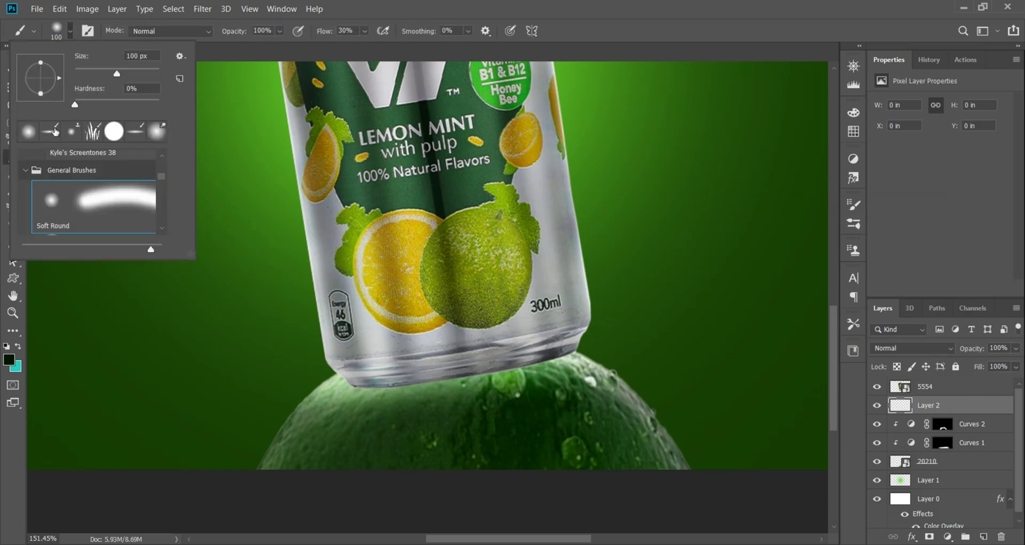
double_click(56, 132)
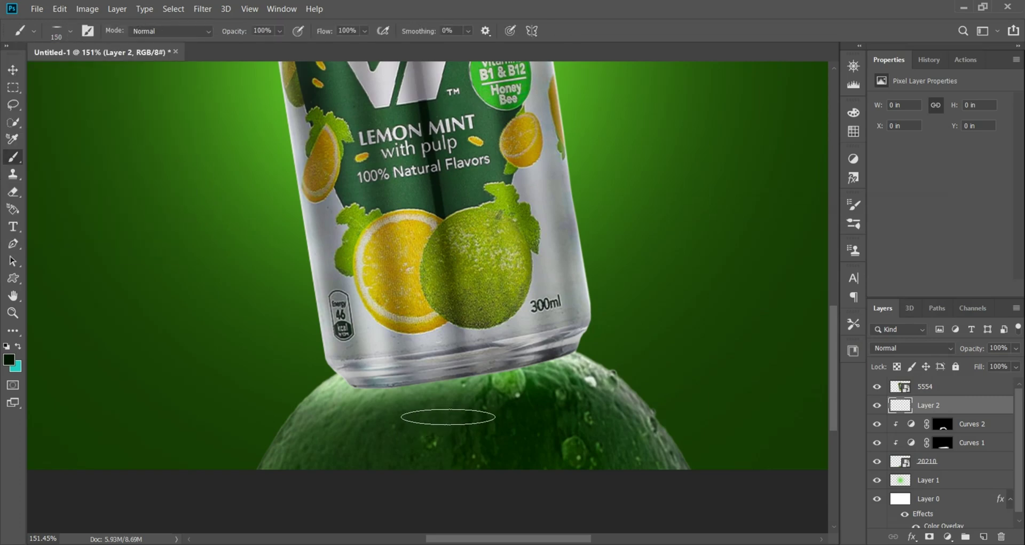
key("bracketright")
key("bracketright")
key("bracketright")
key("bracketright")
key("bracketright")
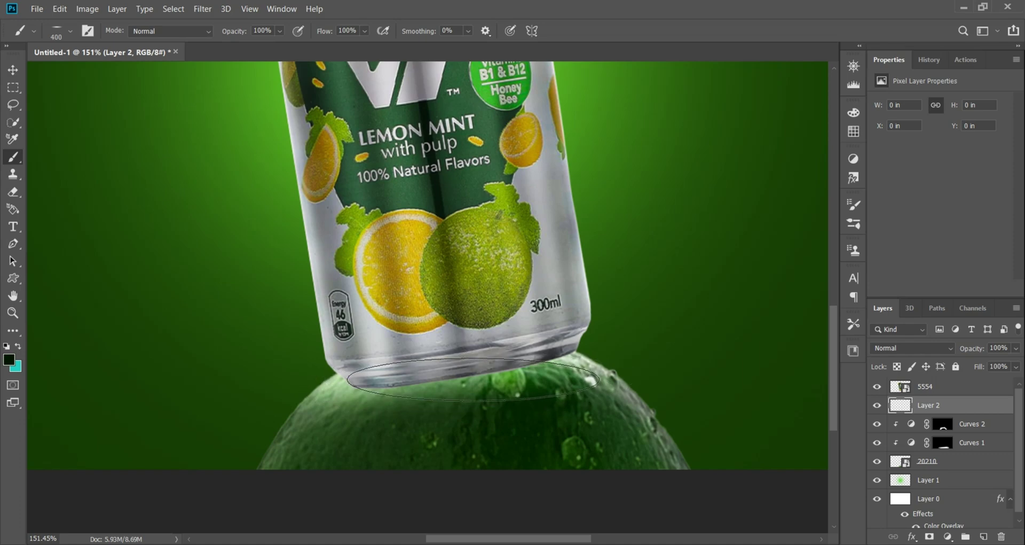
left_click(471, 379)
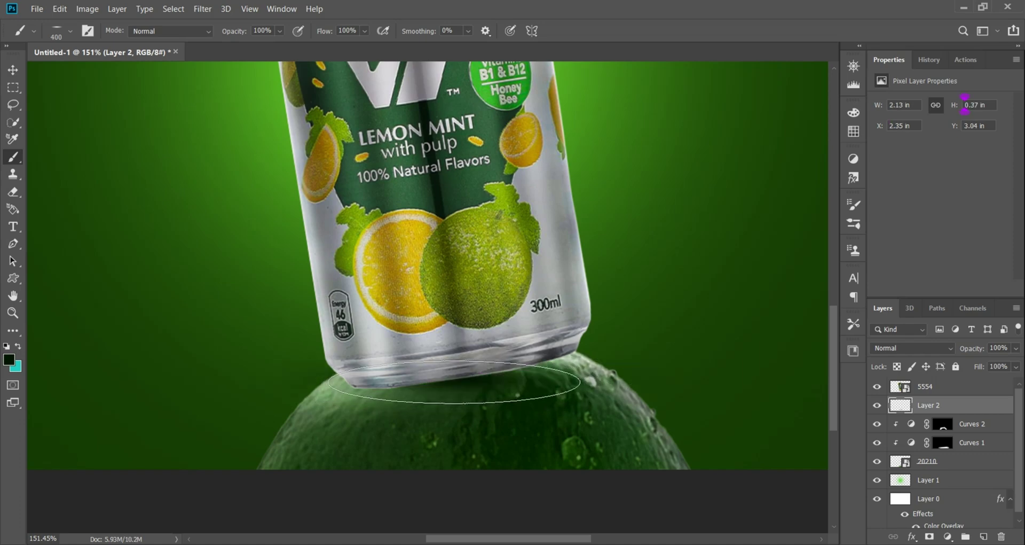
key("bracketright")
left_click(455, 382)
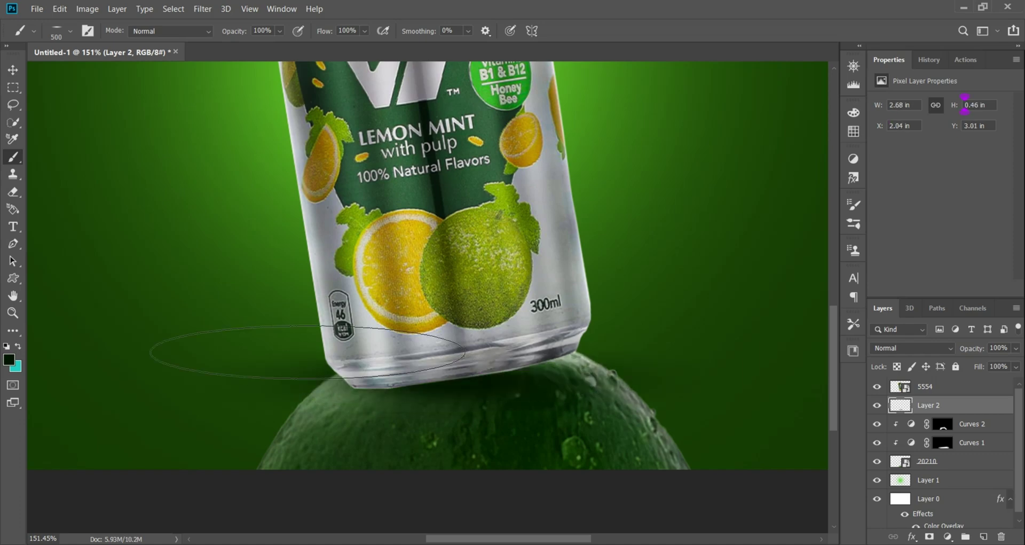
Scale and reposition the contact shadow under the can to about 2.79 in wide and 0.48 in high
left_click(12, 70)
scroll(427, 315, "up", 1)
key("ctrl+t")
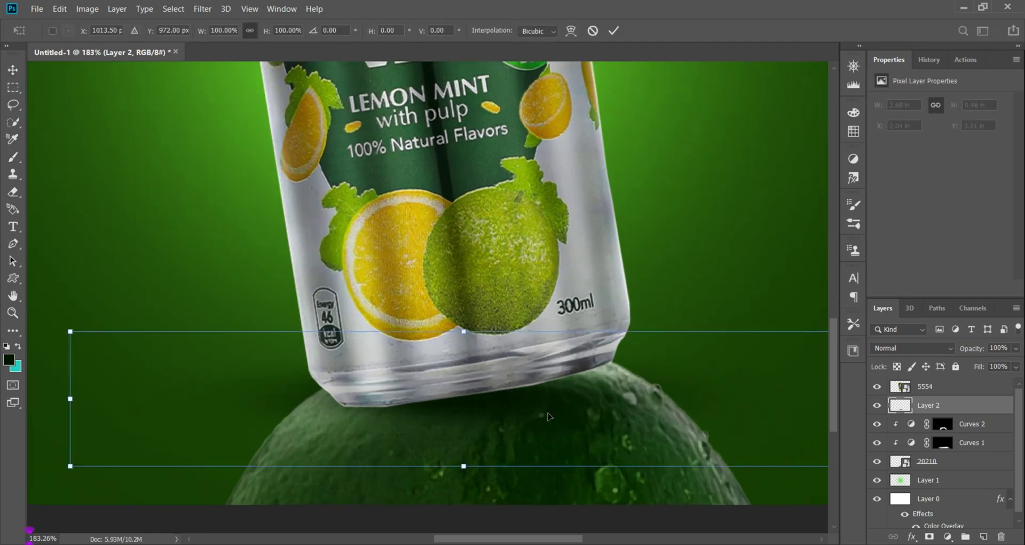
scroll(694, 411, "down", 3)
left_click_drag(753, 403, 769, 403)
key("Return")
scroll(565, 428, "up", 3)
left_click_drag(558, 419, 565, 352)
scroll(566, 356, "down", 3)
scroll(436, 362, "down", 3)
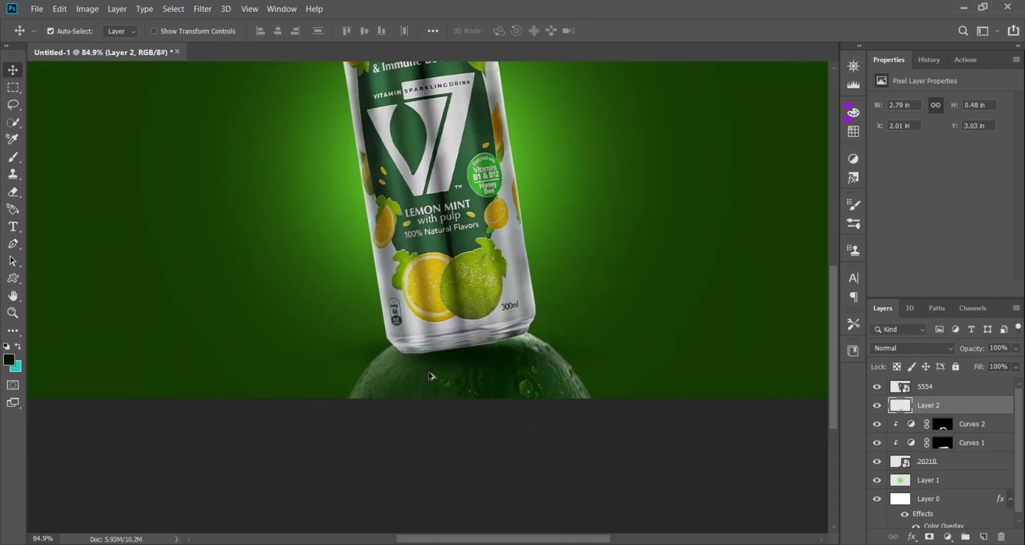
scroll(420, 336, "up", 6)
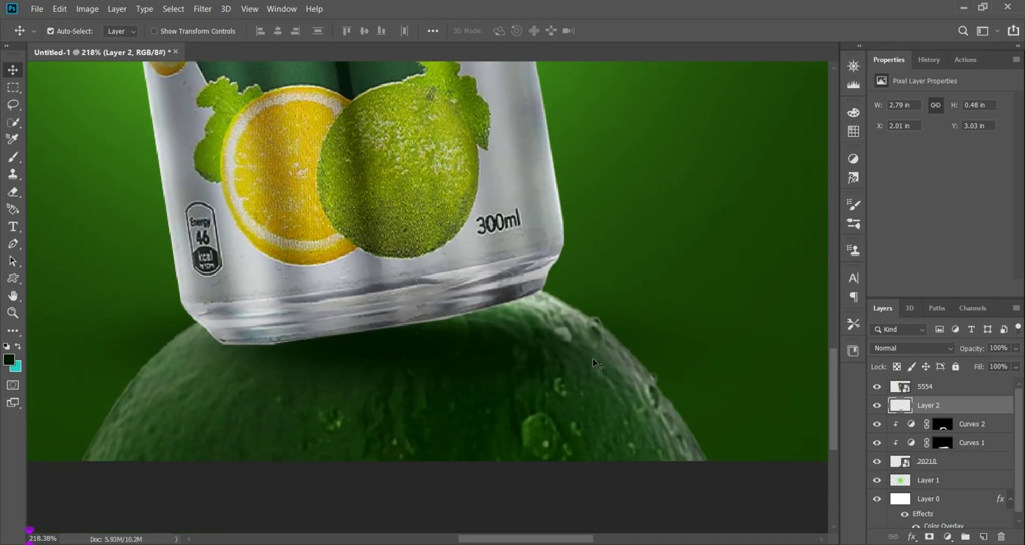
scroll(566, 332, "down", 3)
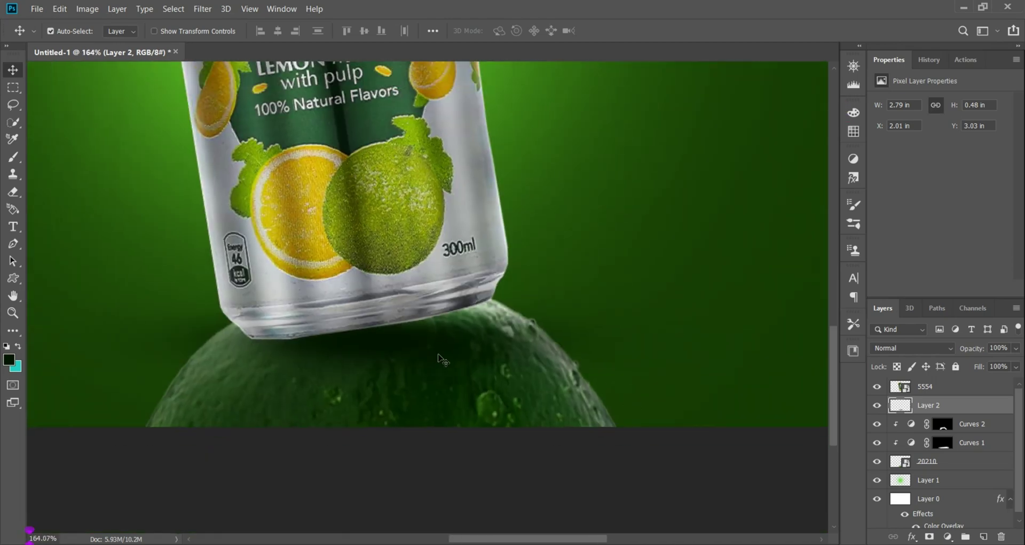
Add a layer mask to Layer 2, set the foreground color to black 000000 and choose a soft round brush
left_click(930, 536)
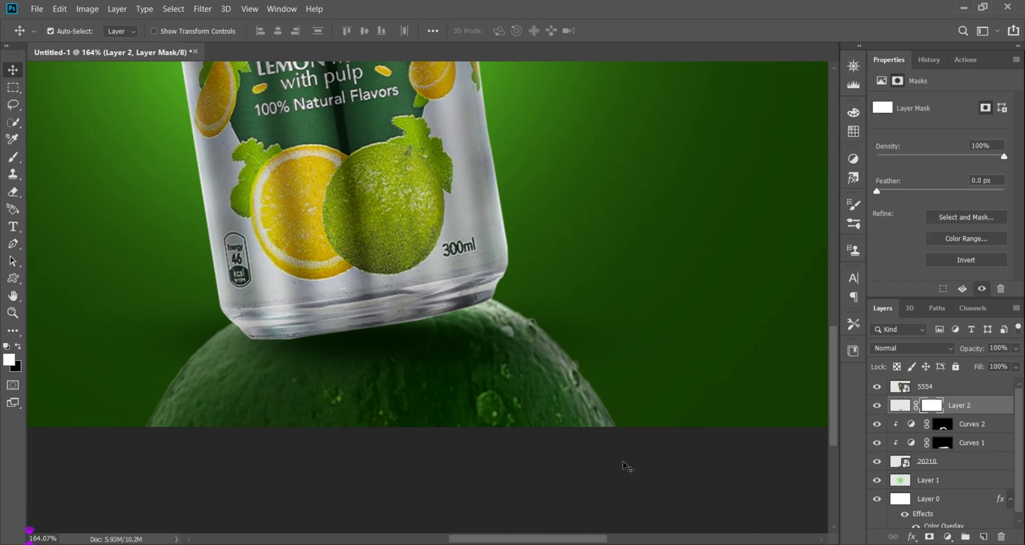
left_click(9, 361)
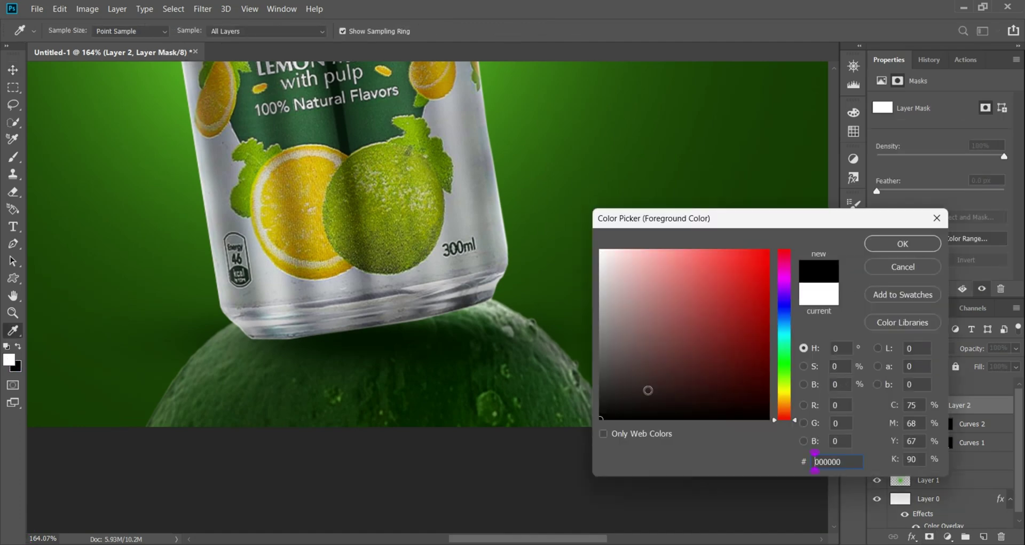
left_click(902, 243)
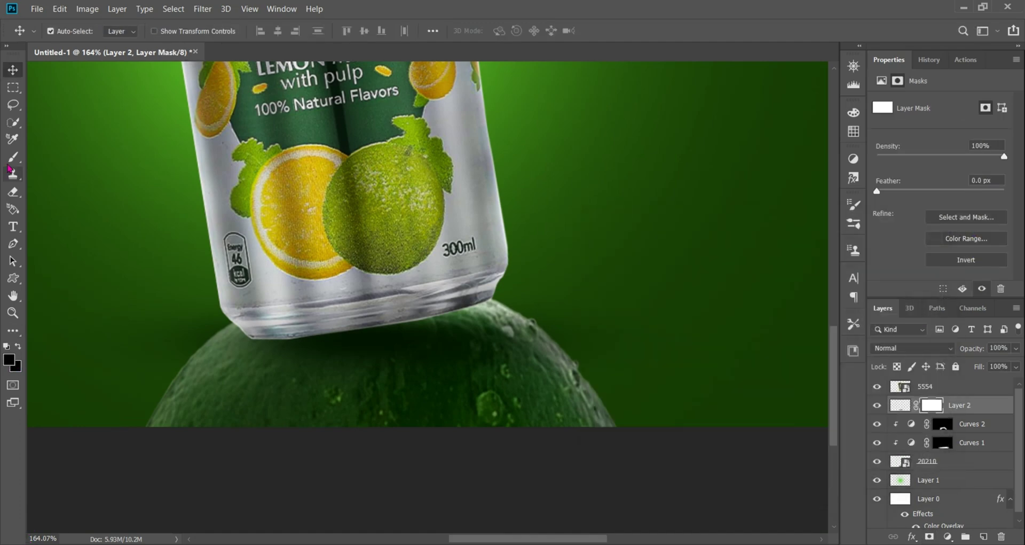
key("b")
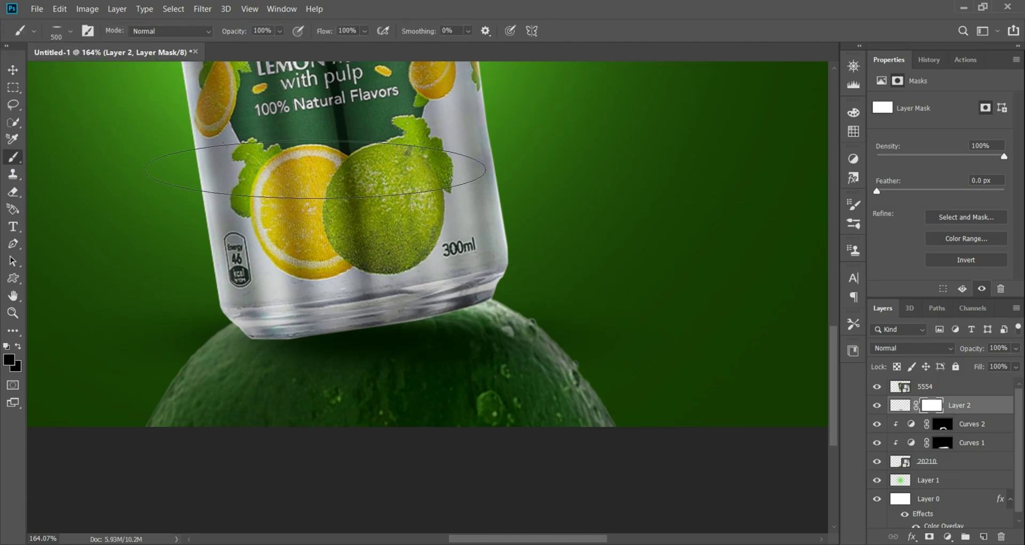
left_click(55, 32)
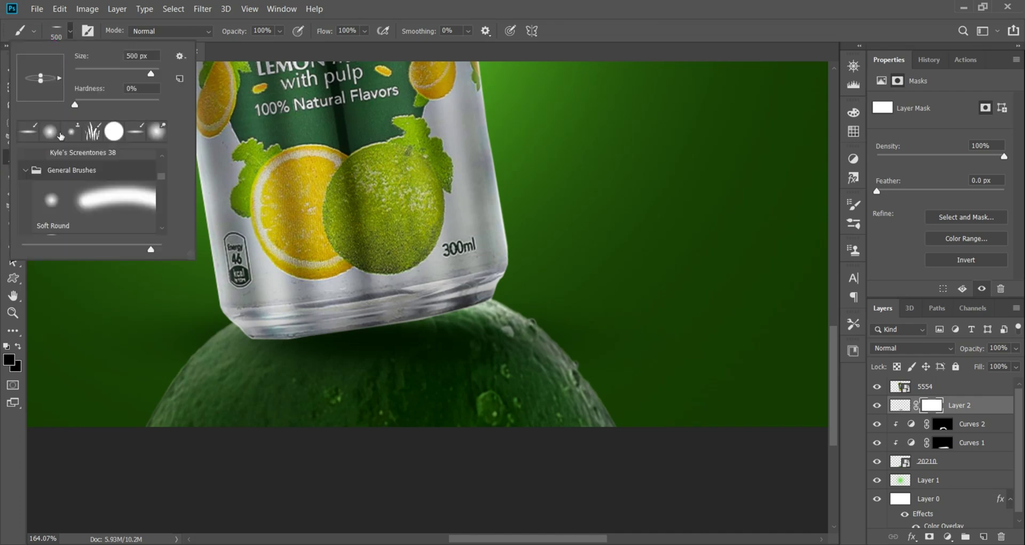
double_click(59, 136)
Paint black on the Layer 2 mask with a 100 px brush to hide shadow spill on the background either side of the lime
scroll(488, 318, "right", 3)
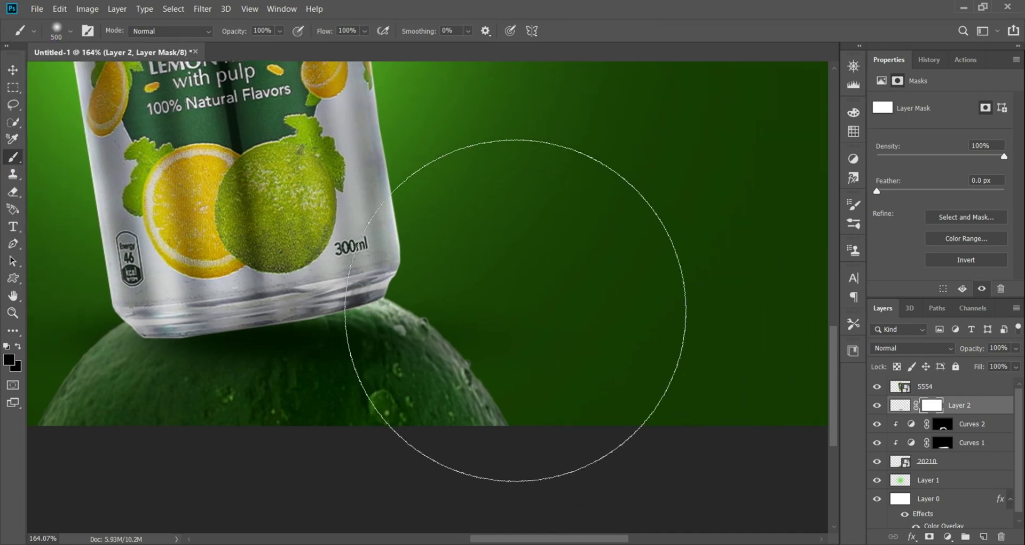
key("bracketleft")
key("bracketleft")
key("bracketleft")
key("bracketleft")
key("bracketleft")
key("bracketleft")
key("bracketleft")
key("bracketleft")
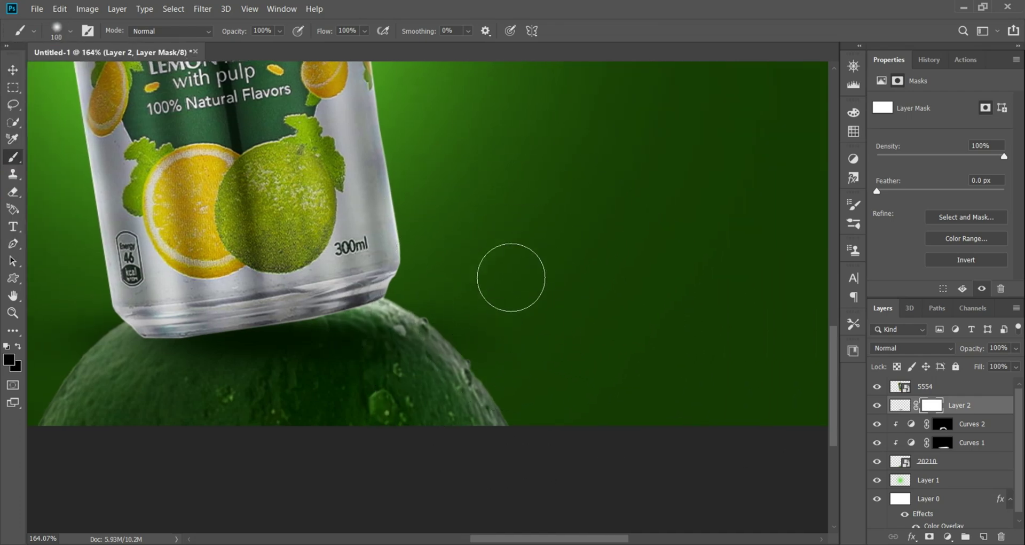
mouse_move(488, 302)
left_mouse_down()
mouse_move(513, 360)
mouse_move(522, 350)
mouse_move(505, 354)
left_mouse_up()
left_click_drag(347, 318, 713, 311)
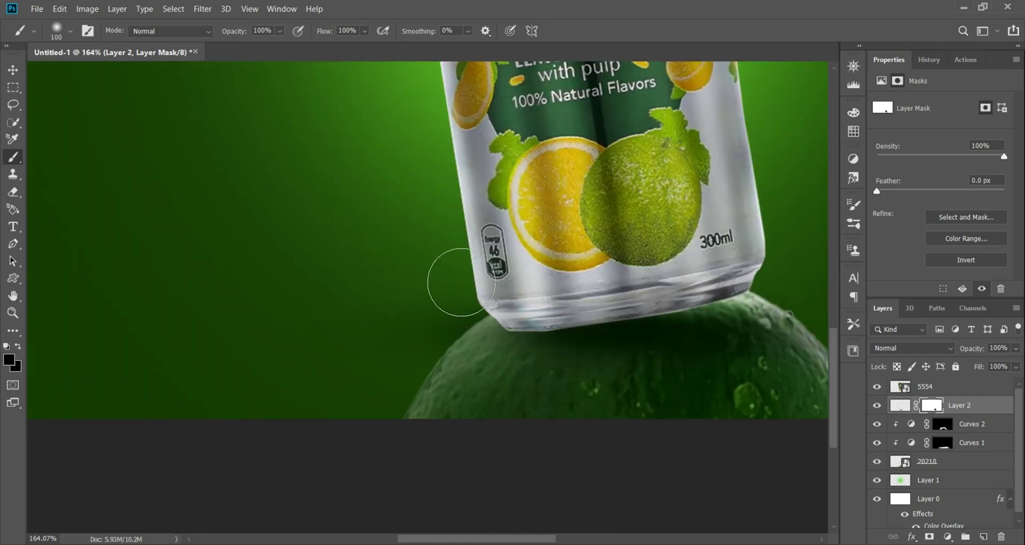
mouse_move(456, 280)
left_mouse_down()
mouse_move(399, 346)
mouse_move(432, 287)
mouse_move(362, 332)
left_mouse_up()
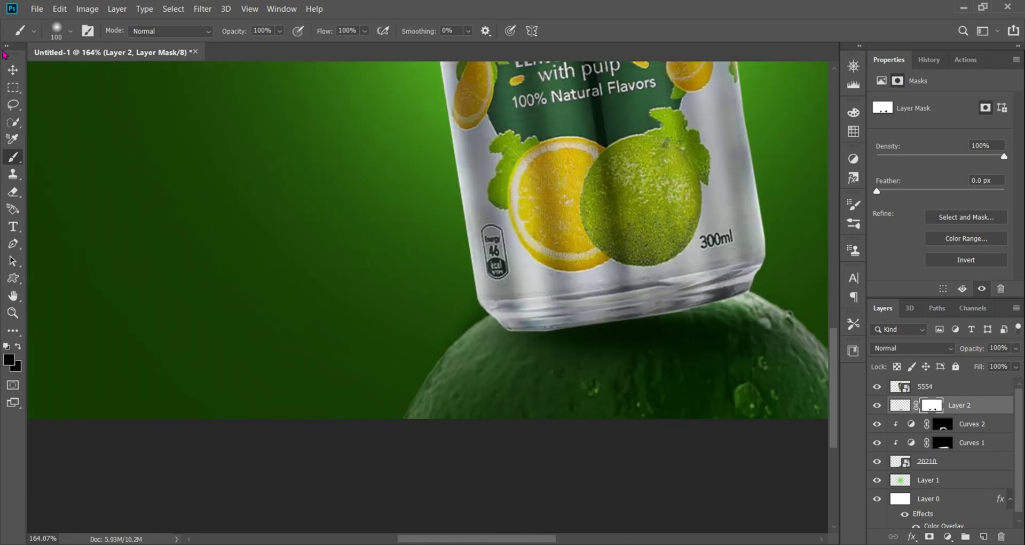
left_click(13, 69)
key("ctrl+0")
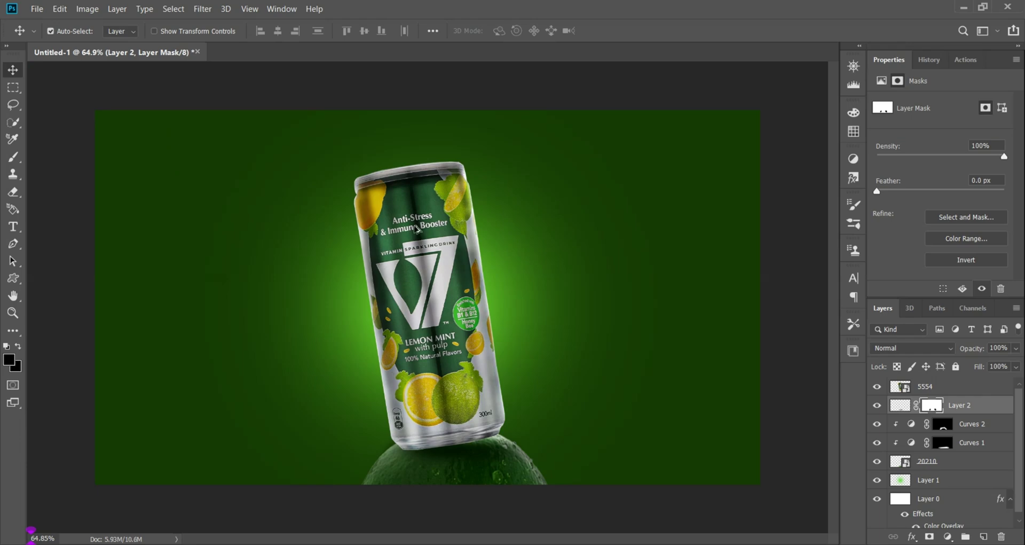
Add a new layer clipped to the can layer 5554 and set its blend mode to Screen
scroll(497, 351, "up", 5)
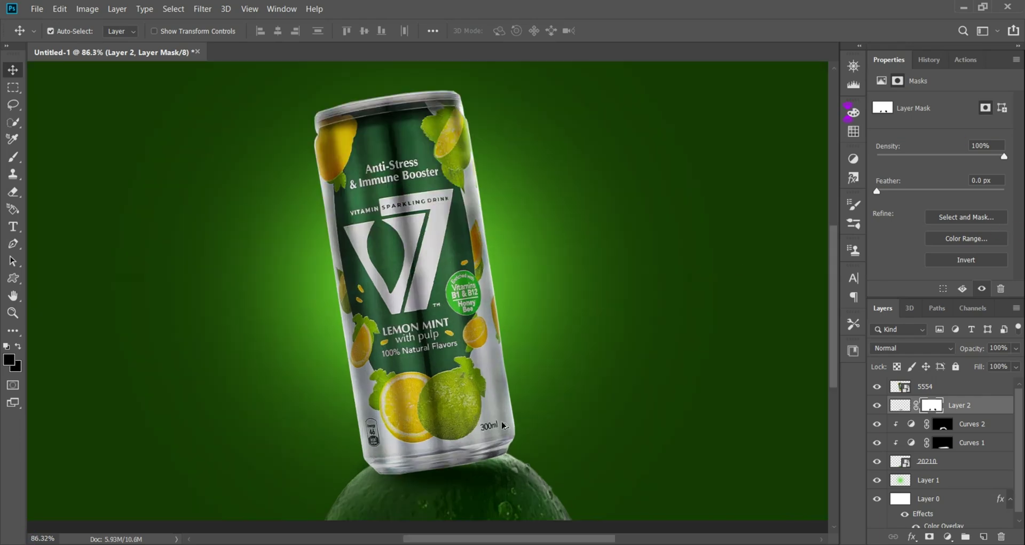
scroll(524, 412, "down", 6)
scroll(478, 380, "up", 4)
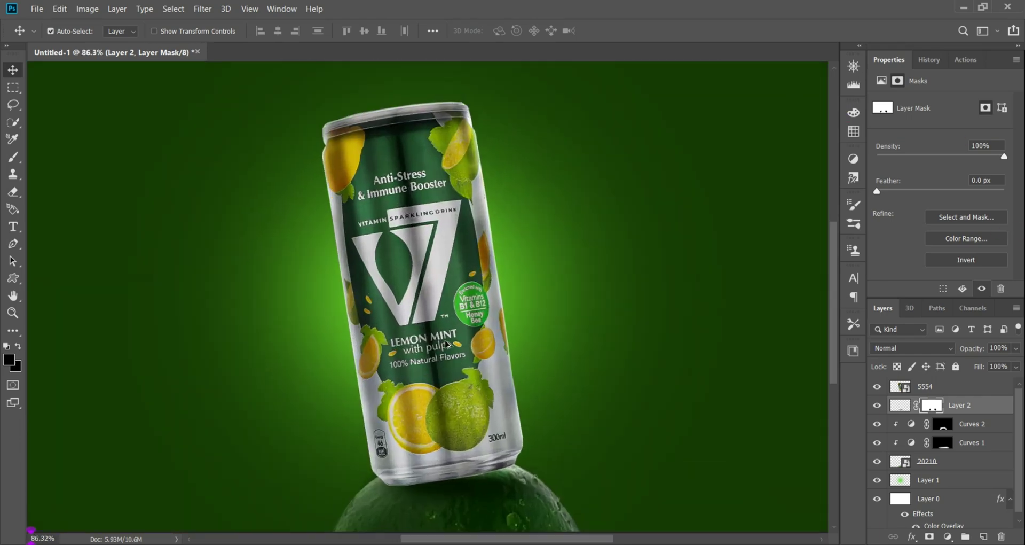
left_click(956, 387)
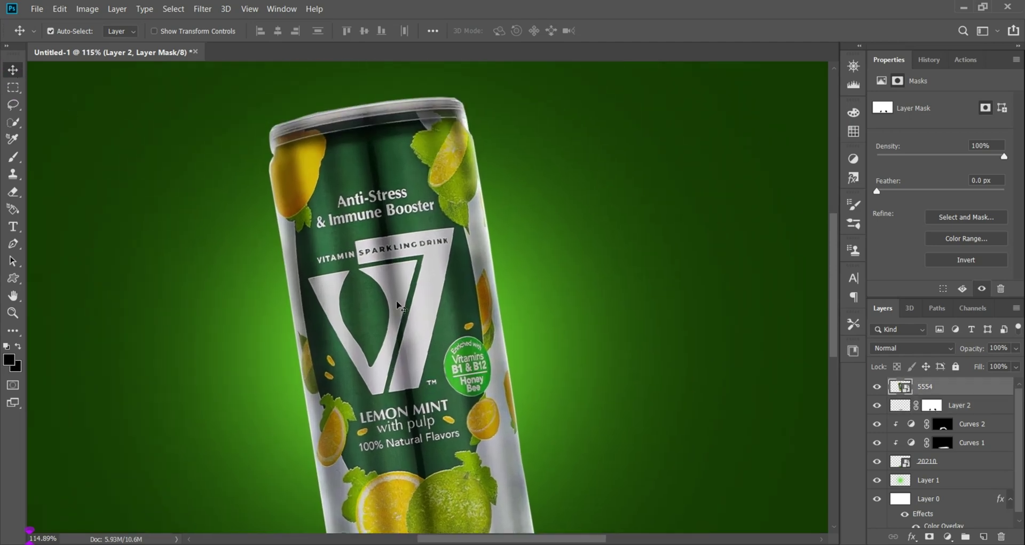
left_click(984, 536)
right_click(960, 393)
left_click(894, 243)
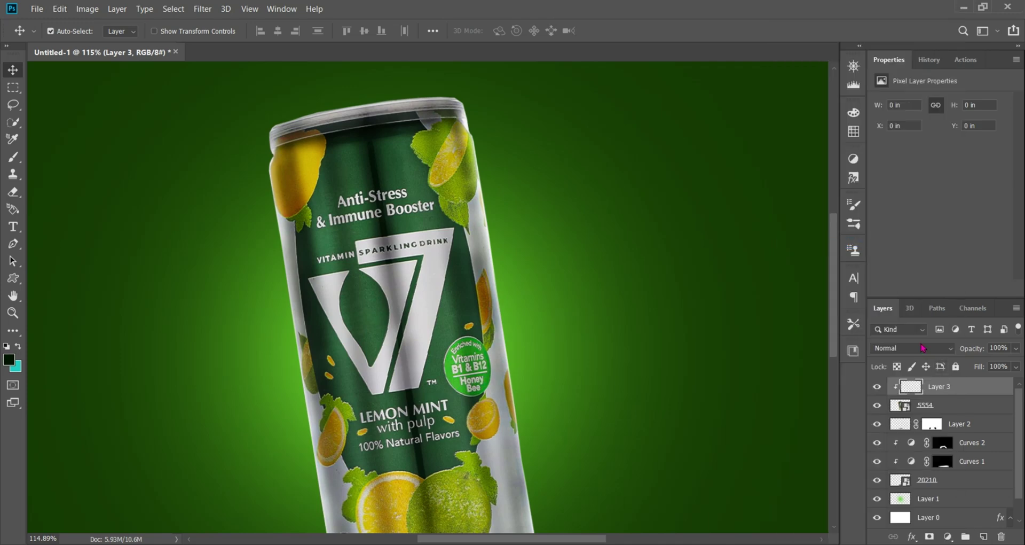
left_click(923, 348)
left_click(915, 319)
Set up the soft brush with light green a9f87d as the foreground color and 41% flow
left_click(12, 158)
scroll(418, 160, "up", 4)
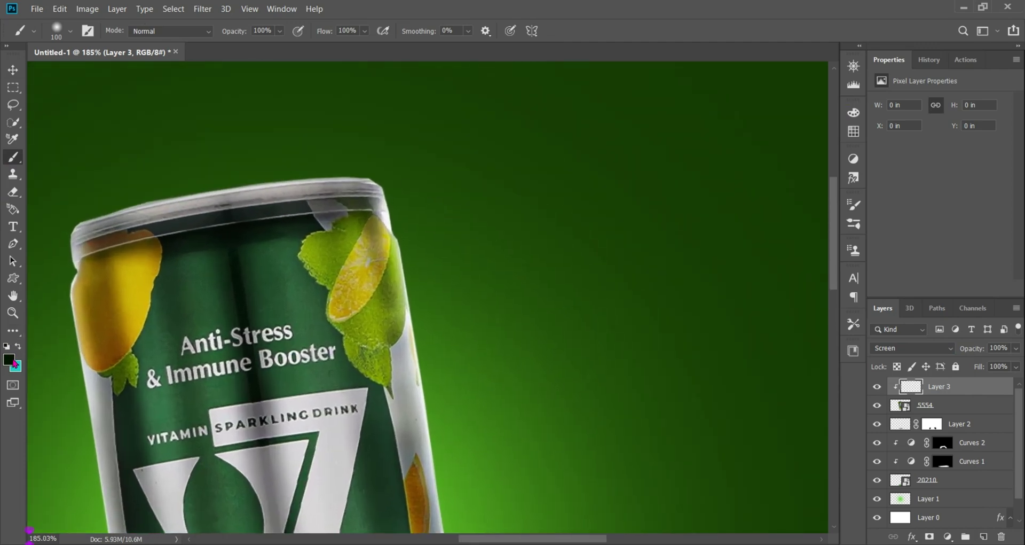
left_click(9, 360)
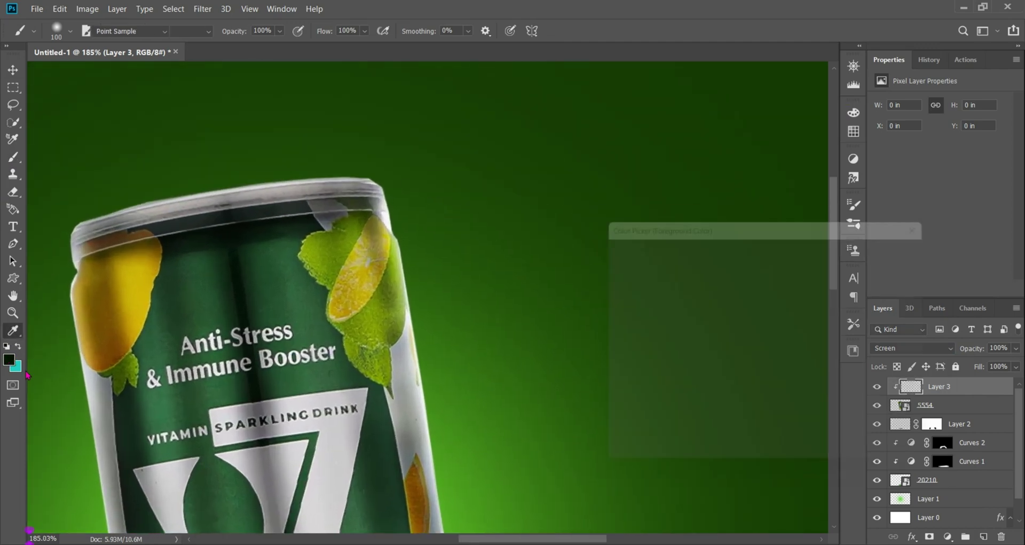
left_click(85, 486)
type("a9f87d")
left_click(903, 244)
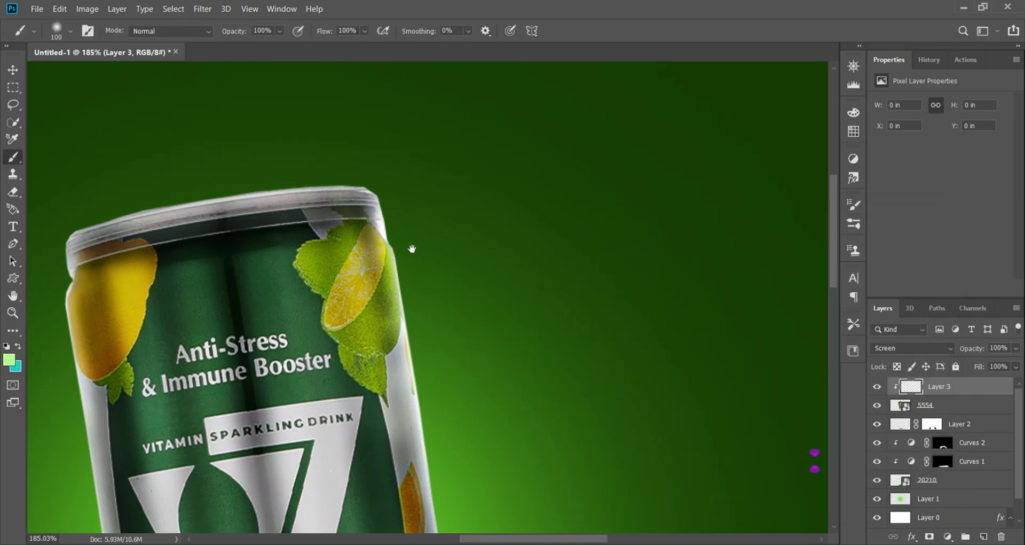
left_click(365, 31)
scroll(377, 194, "up", 2)
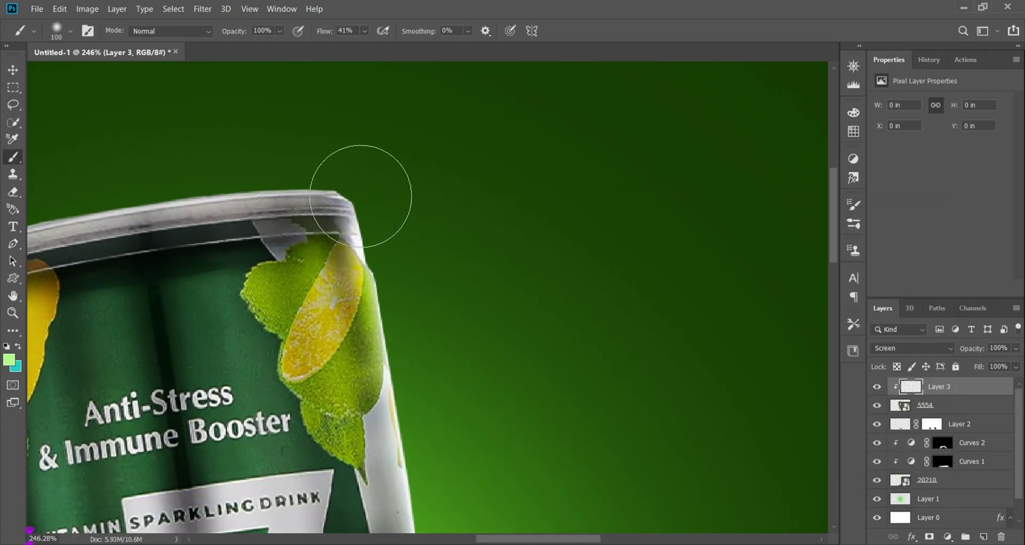
Paint light green rim light along the can's right edge on Layer 3 with a 50 px brush
key("bracketleft")
key("bracketleft")
key("bracketleft")
key("bracketleft")
key("bracketleft")
mouse_move(365, 196)
left_mouse_down()
mouse_move(407, 319)
mouse_move(426, 438)
left_mouse_up()
left_click_drag(426, 437, 390, 266)
left_click_drag(379, 312, 407, 455)
left_click_drag(412, 462, 373, 267)
left_click_drag(366, 229, 407, 403)
left_click_drag(379, 283, 409, 480)
left_click_drag(382, 343, 414, 498)
mouse_move(407, 462)
left_mouse_down()
mouse_move(366, 268)
mouse_move(374, 342)
mouse_move(384, 395)
mouse_move(367, 215)
mouse_move(357, 282)
left_mouse_up()
Paint matching light green rim light down the can's left edge on Layer 3
left_click_drag(190, 177, 640, 457)
left_click_drag(321, 182, 414, 410)
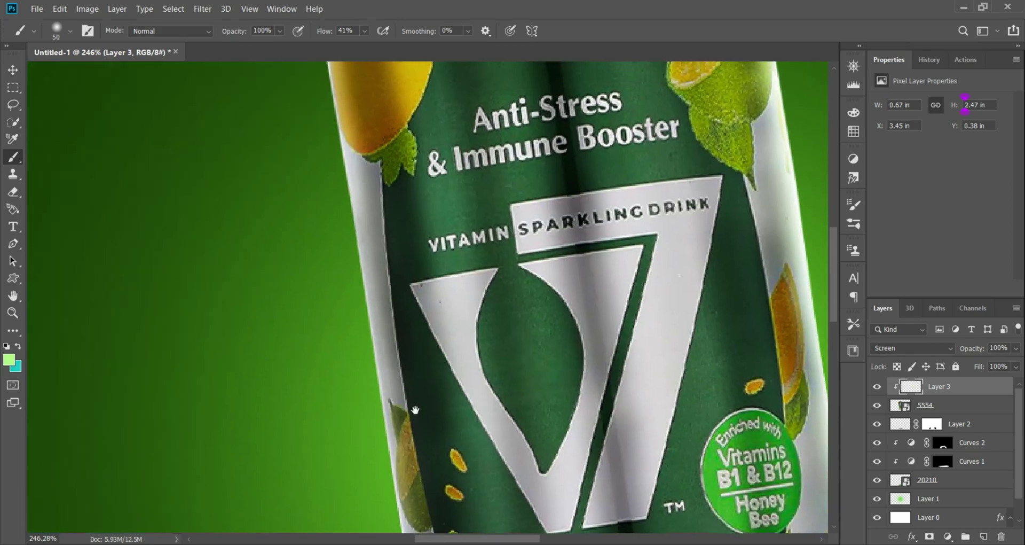
left_click_drag(354, 64, 474, 347)
mouse_move(446, 297)
left_mouse_down()
mouse_move(418, 233)
mouse_move(409, 379)
mouse_move(428, 389)
mouse_move(455, 507)
left_mouse_up()
left_click_drag(447, 497, 410, 304)
mouse_move(402, 256)
left_mouse_down()
mouse_move(425, 419)
mouse_move(420, 385)
left_mouse_up()
left_click_drag(433, 458, 396, 246)
mouse_move(409, 347)
left_mouse_down()
mouse_move(436, 476)
mouse_move(399, 281)
mouse_move(419, 372)
left_mouse_up()
left_click_drag(419, 373, 393, 214)
mouse_move(394, 306)
left_mouse_down()
mouse_move(398, 377)
mouse_move(427, 456)
left_mouse_up()
Toggle Layer 3's visibility to compare the whole can with and without the green rim light
key("ctrl+0")
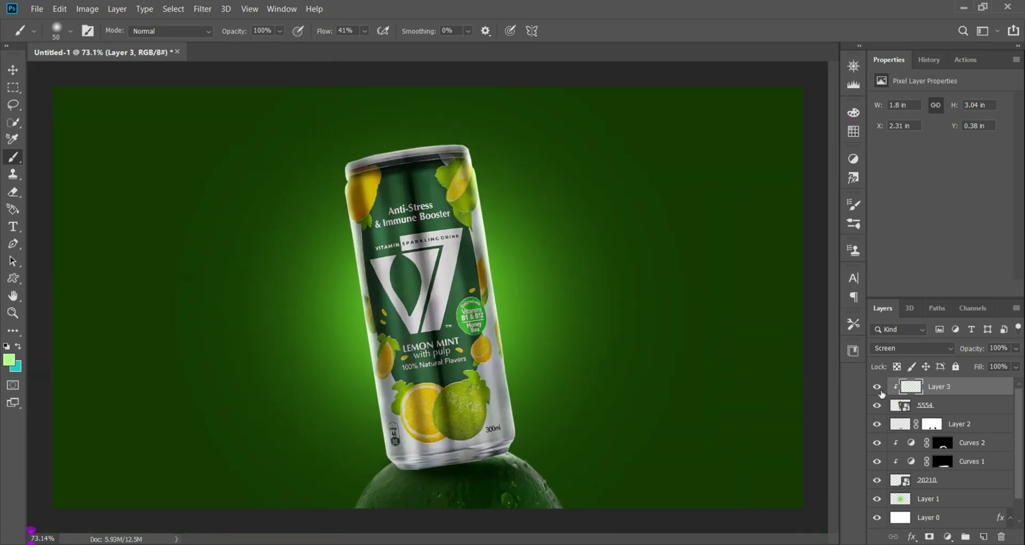
left_click(878, 387)
left_click(877, 386)
left_click(877, 386)
left_click(878, 387)
left_click(13, 69)
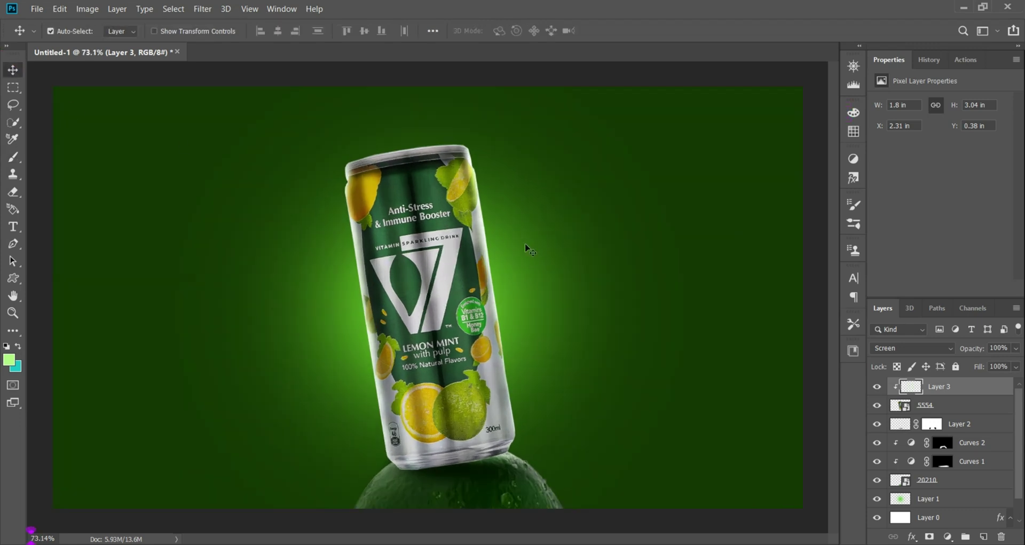
Place the 503bebbd18 light-streak image from folder 4 into the can composition as a new layer
left_click(548, 478)
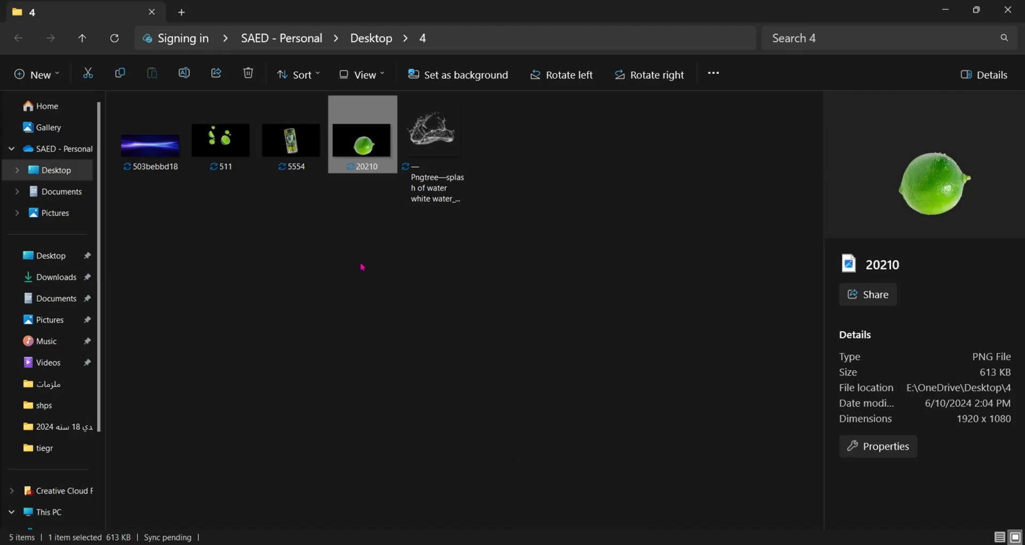
left_click(369, 294)
left_click_drag(152, 147, 369, 307)
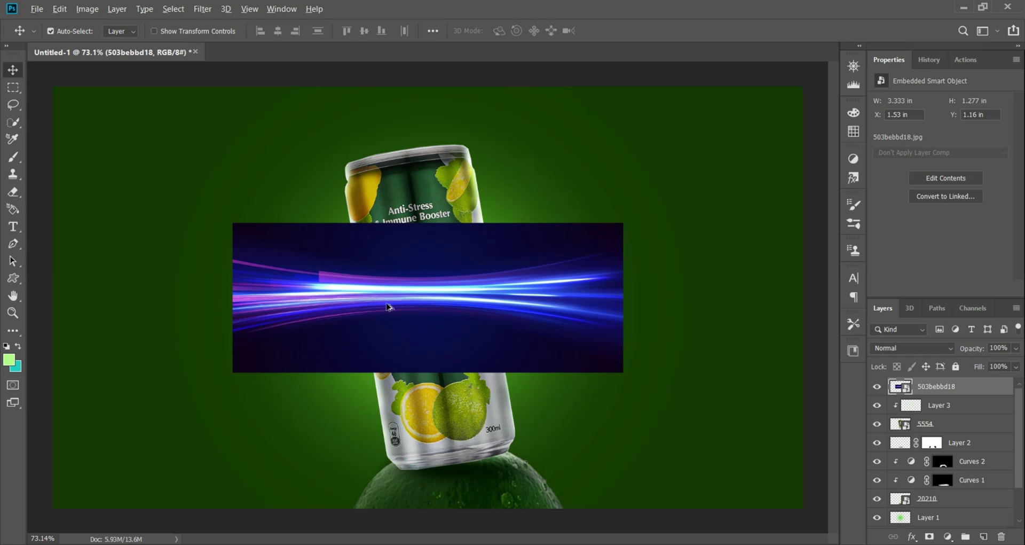
scroll(406, 307, "down", 2)
mouse_move(432, 293)
left_mouse_down()
mouse_move(422, 298)
mouse_move(433, 293)
left_mouse_up()
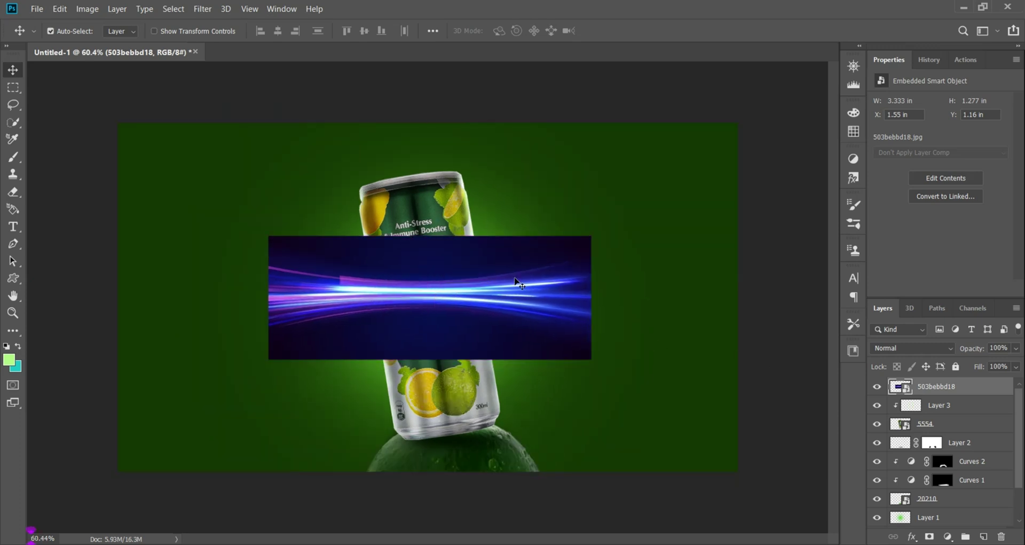
Set the blending mode of the light-streak layer 503bebbd18 to Screen
scroll(432, 262, "up", 4)
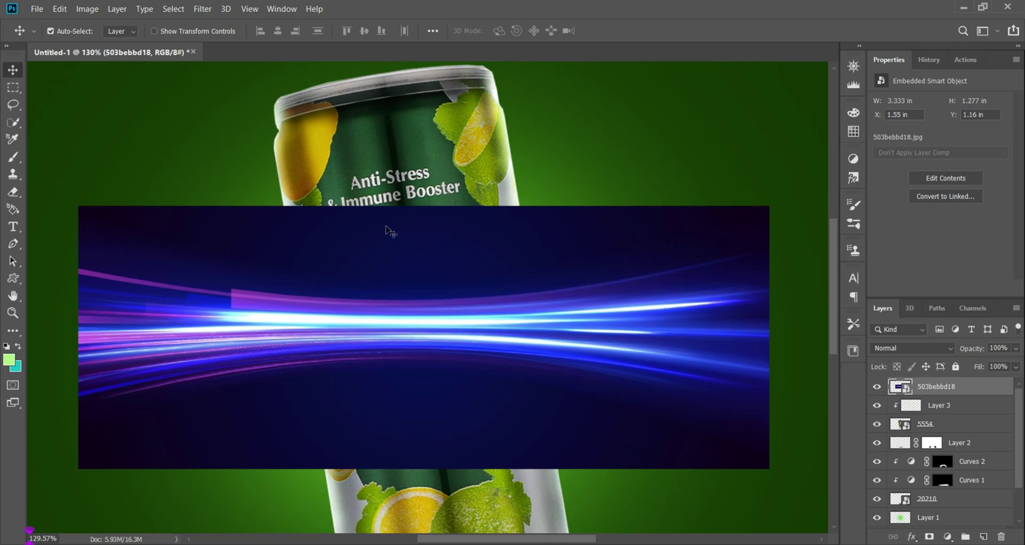
left_click(894, 350)
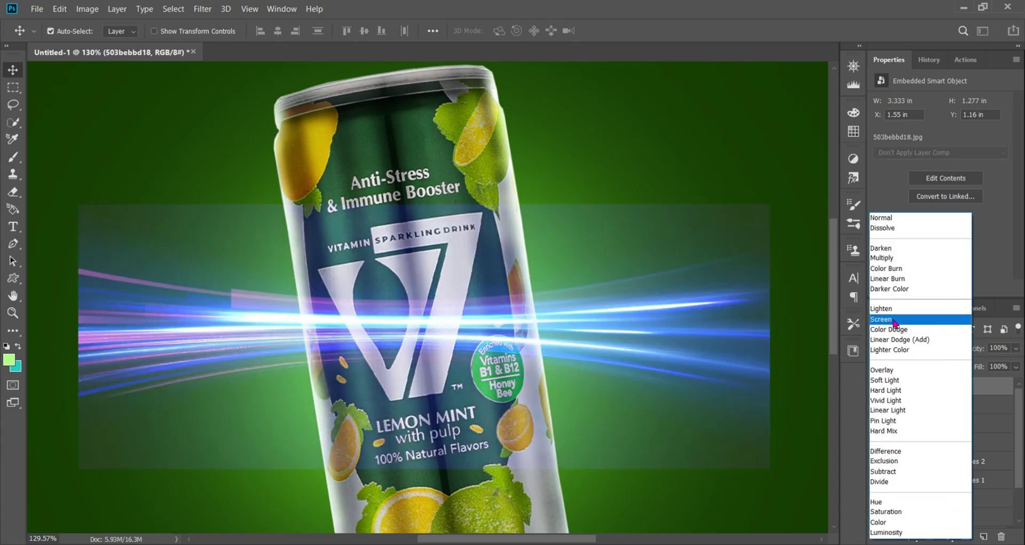
left_click(901, 320)
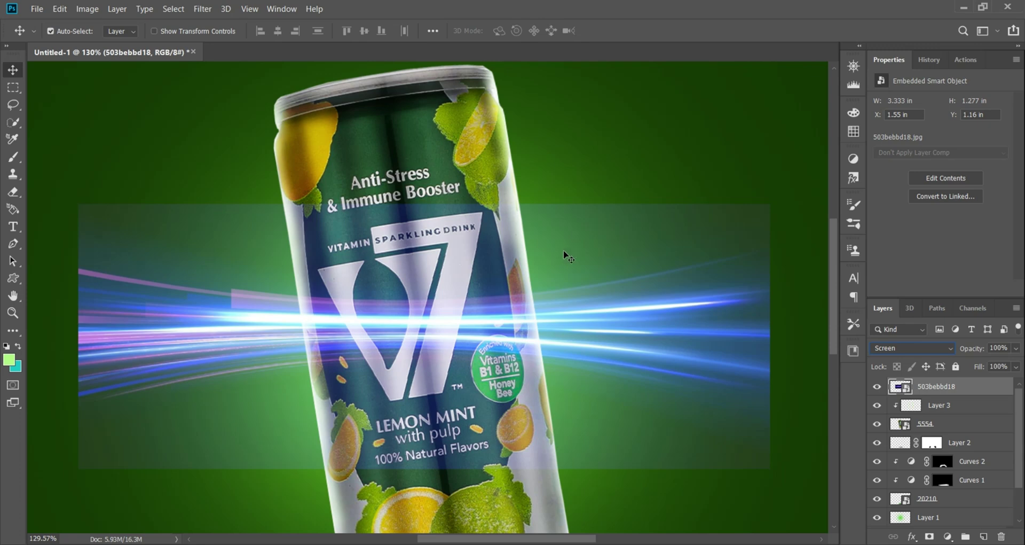
Apply Levels to the light-streak layer with the shadow input at 42 to darken its visible rectangular background
key("ctrl")
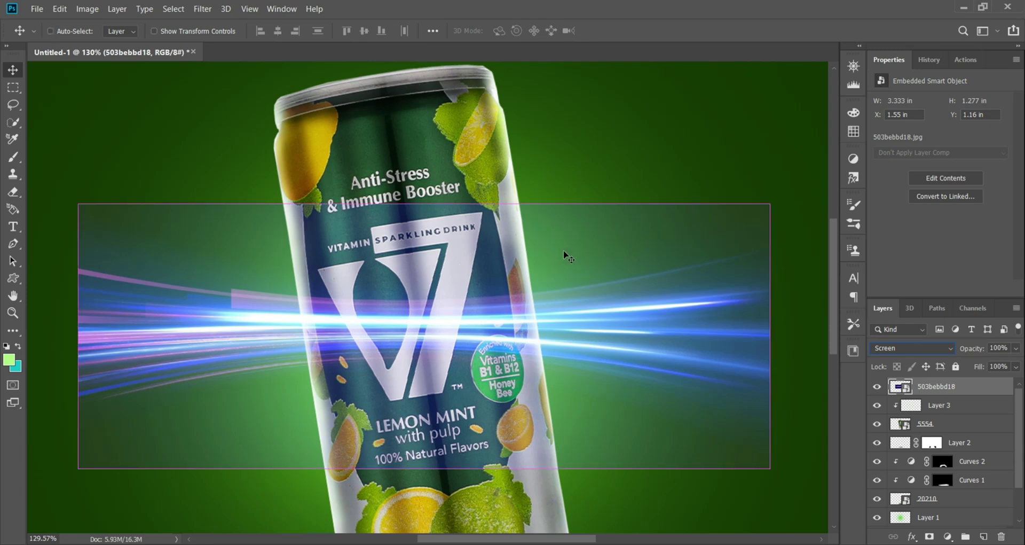
key("ctrl+l")
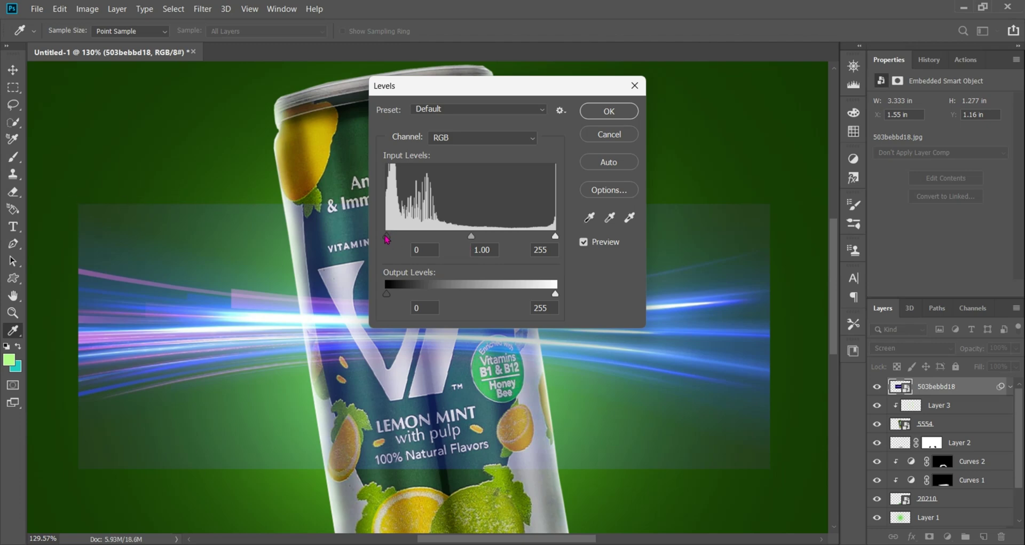
left_click_drag(398, 239, 405, 240)
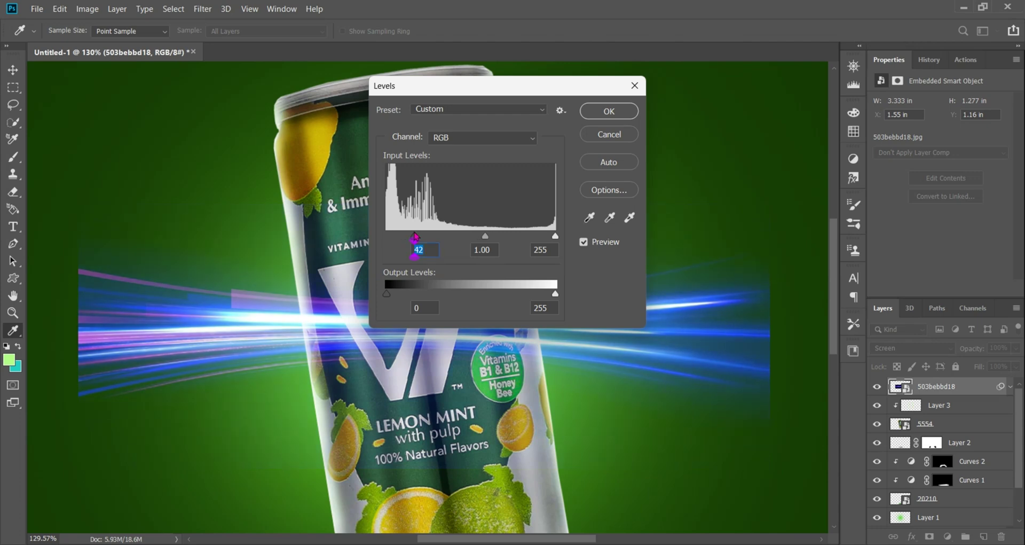
left_click(608, 112)
Rotate the light streaks to -27.06° and scale them to about 225.68% so they cross the whole canvas diagonally
scroll(505, 312, "down", 3)
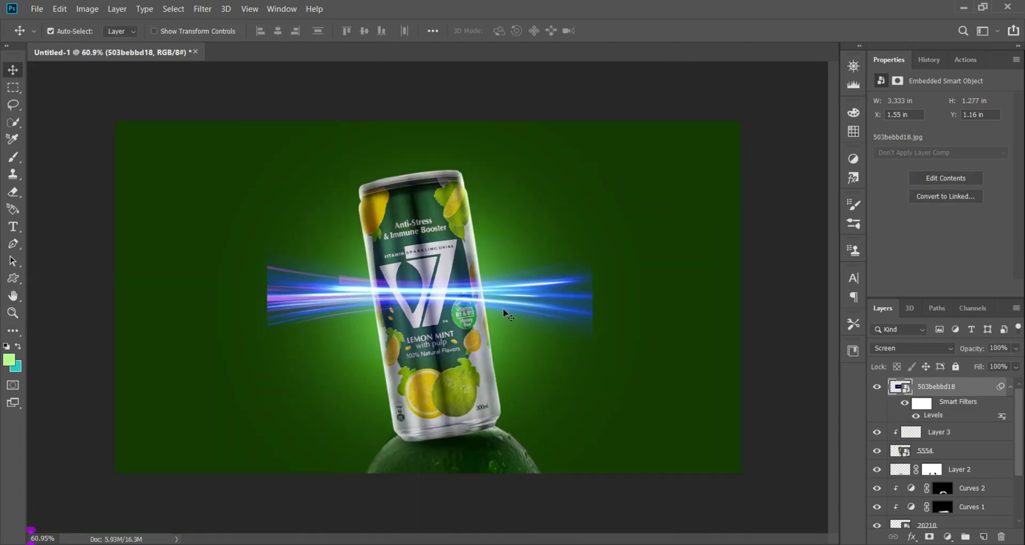
key("ctrl")
key("ctrl+t")
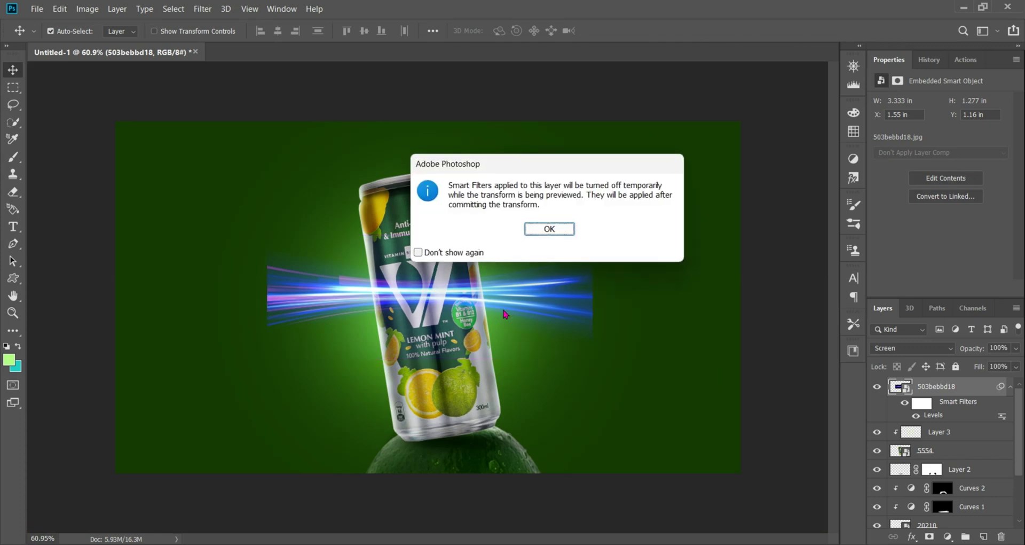
left_click(528, 230)
mouse_move(614, 302)
left_mouse_down()
mouse_move(618, 231)
mouse_move(593, 211)
mouse_move(575, 224)
left_mouse_up()
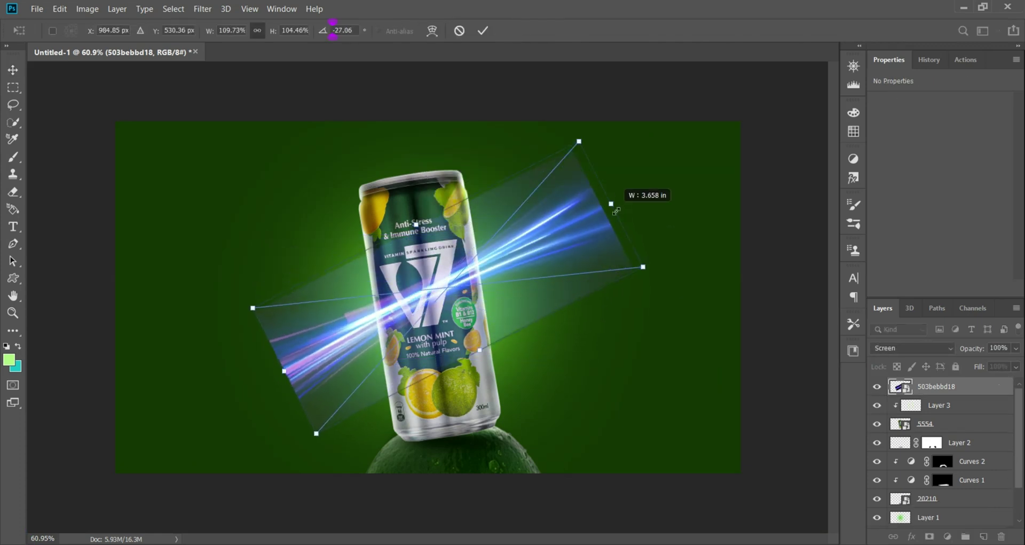
left_click_drag(624, 207, 765, 141)
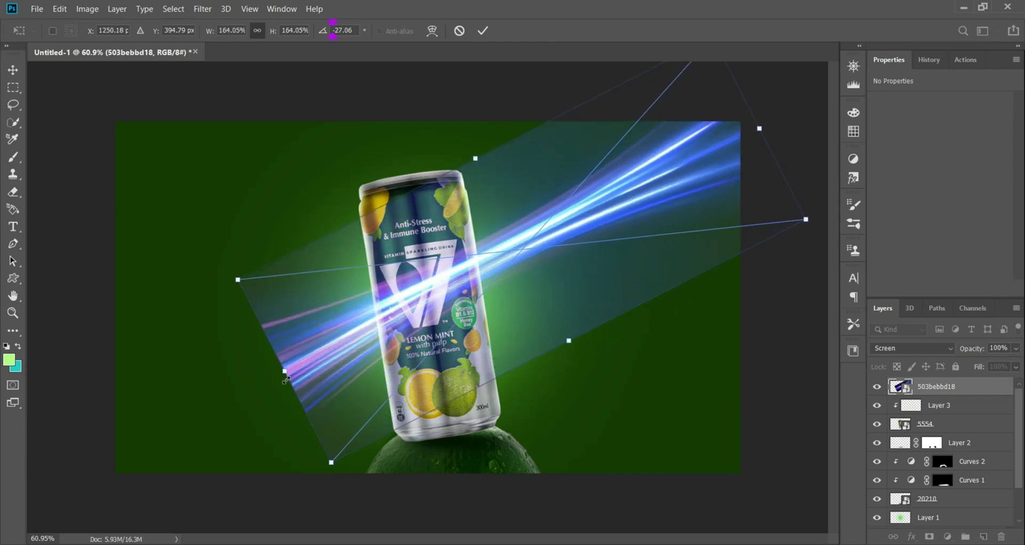
left_click_drag(285, 379, 95, 454)
key("Return")
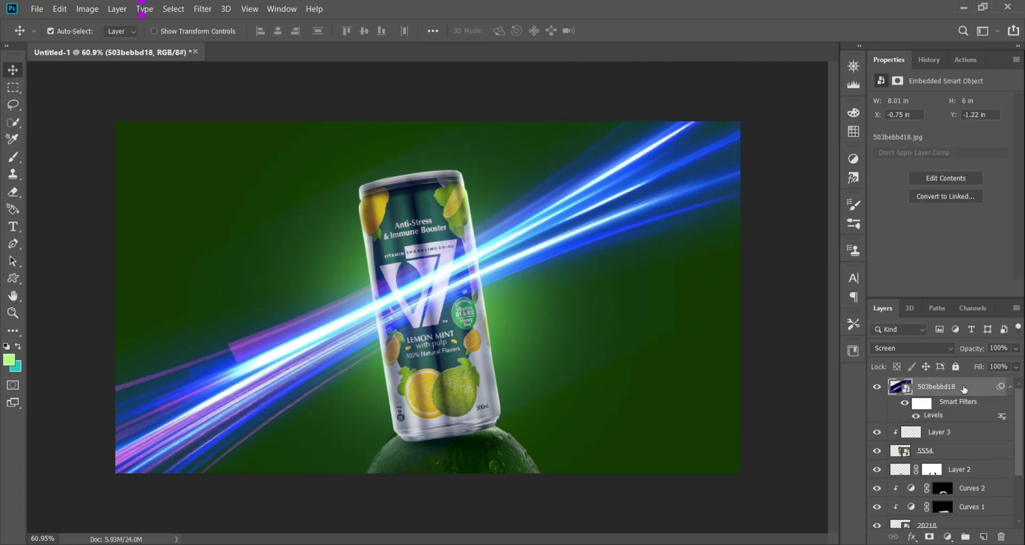
Move the light-streak layer below the can layer 5554 so the streaks pass behind the can
left_click_drag(964, 389, 945, 455)
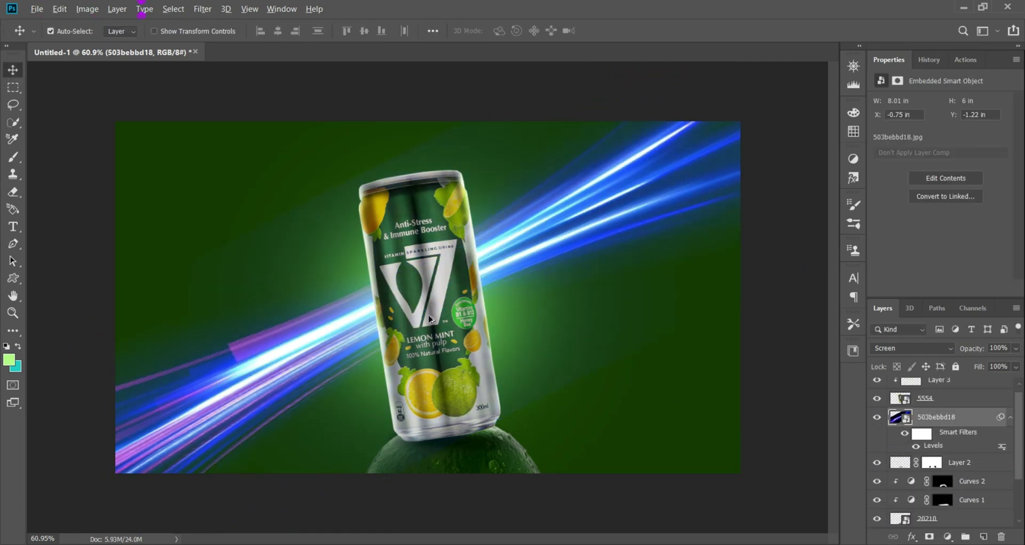
scroll(426, 315, "up", 2)
scroll(466, 302, "down", 2)
Warp the light streaks into a curve that sags behind the can and sweeps up toward the canvas's upper-right corner
key("ctrl+t")
left_click(539, 229)
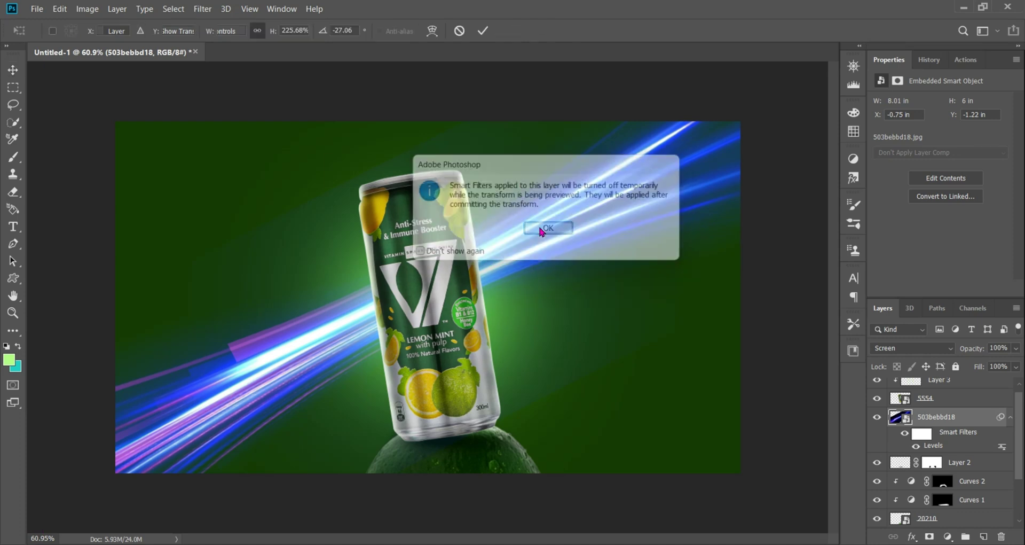
right_click(465, 256)
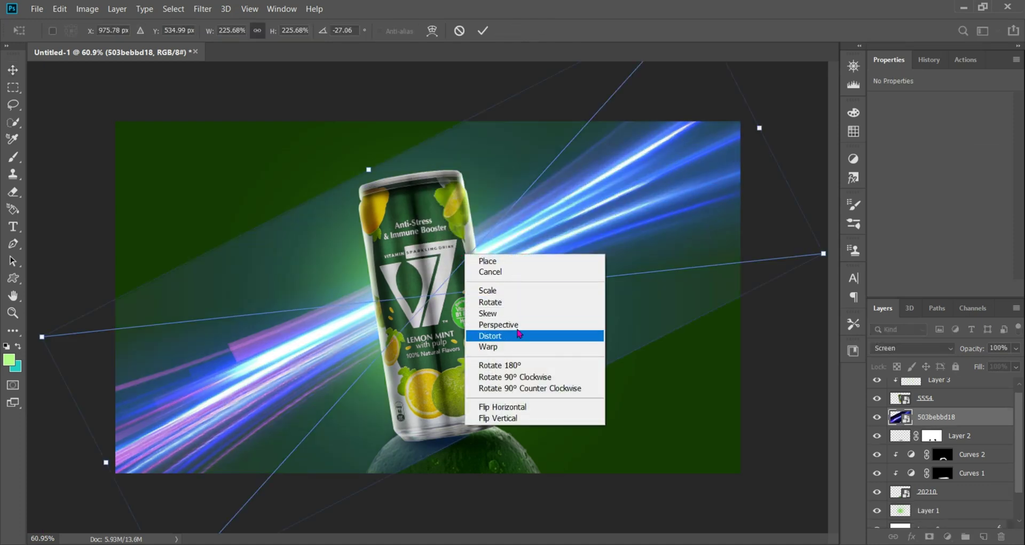
left_click(519, 351)
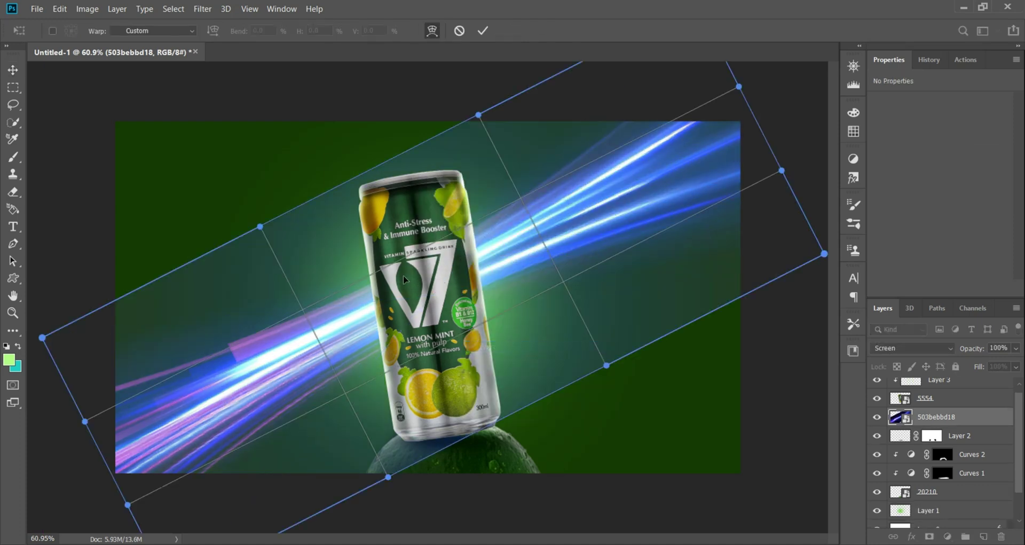
left_click_drag(398, 277, 421, 323)
left_click_drag(143, 416, 133, 393)
mouse_move(128, 461)
left_mouse_down()
mouse_move(129, 449)
mouse_move(121, 468)
mouse_move(106, 467)
left_mouse_up()
left_click_drag(196, 485, 167, 466)
left_click_drag(380, 308, 376, 321)
left_click_drag(717, 203, 715, 182)
left_click_drag(189, 365, 189, 372)
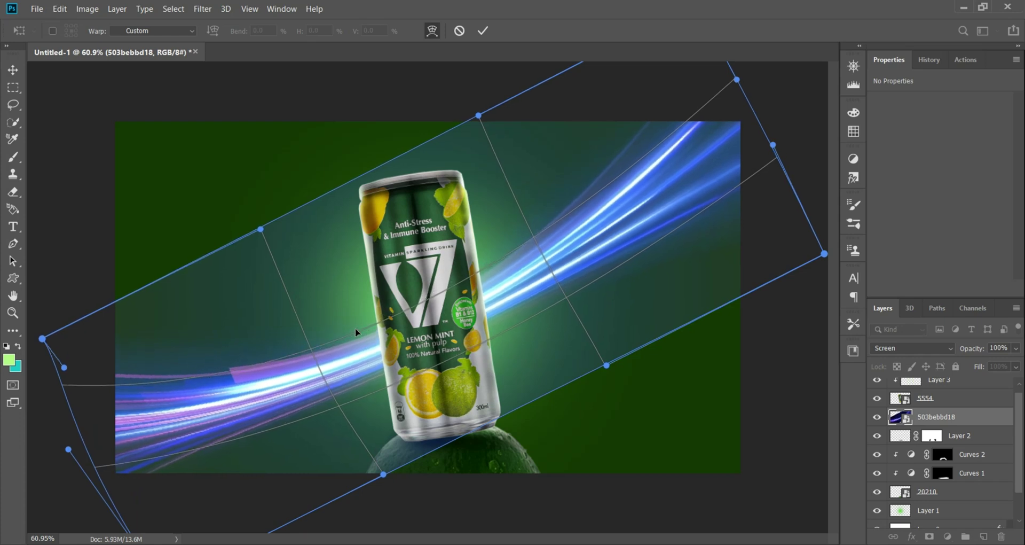
Refine the warp at both ends of the light streaks and behind the can, and apply the transform
left_click_drag(777, 194, 741, 160)
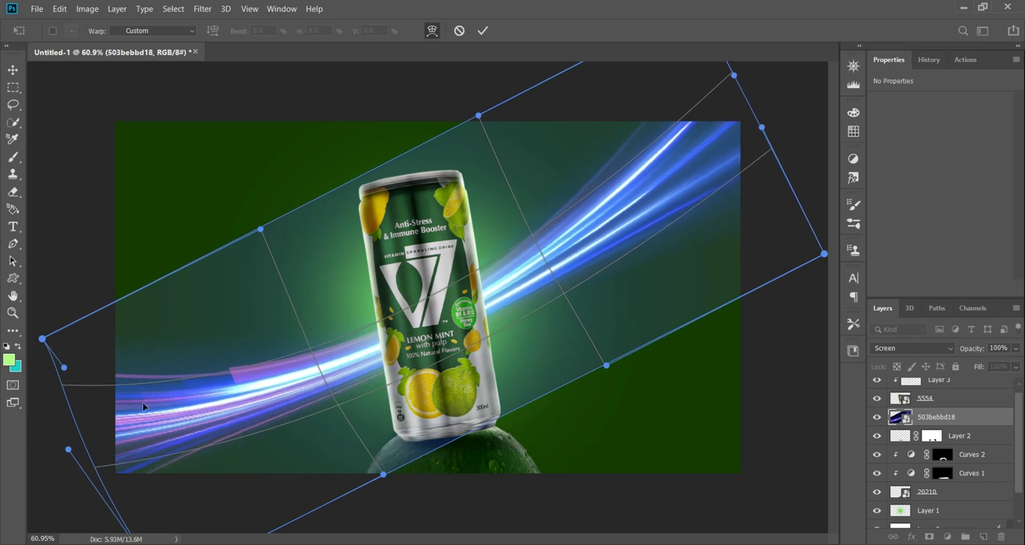
left_click_drag(141, 407, 141, 414)
left_click_drag(635, 237, 644, 213)
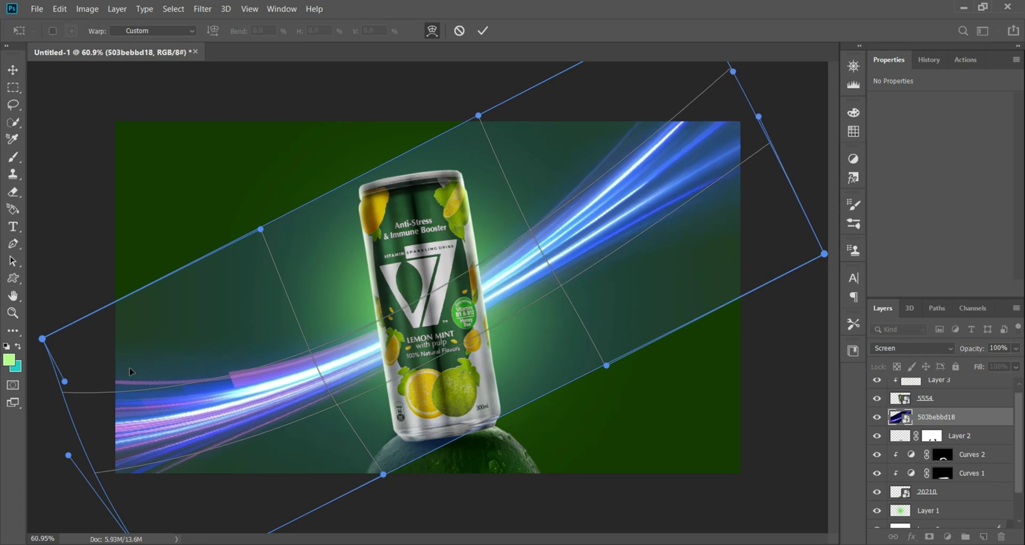
left_click_drag(130, 387, 112, 412)
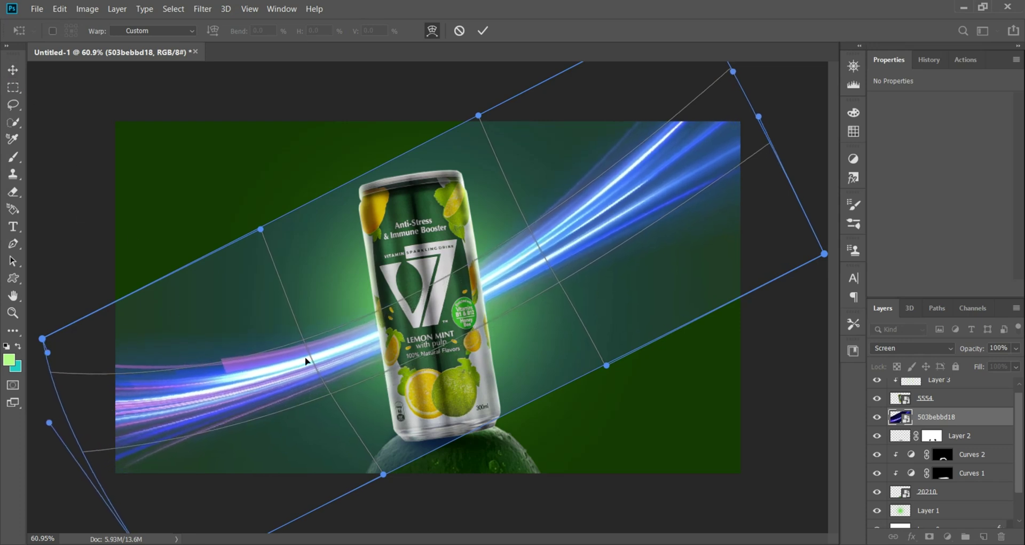
mouse_move(429, 309)
left_mouse_down()
mouse_move(417, 292)
mouse_move(435, 291)
mouse_move(425, 321)
left_mouse_up()
left_click(11, 70)
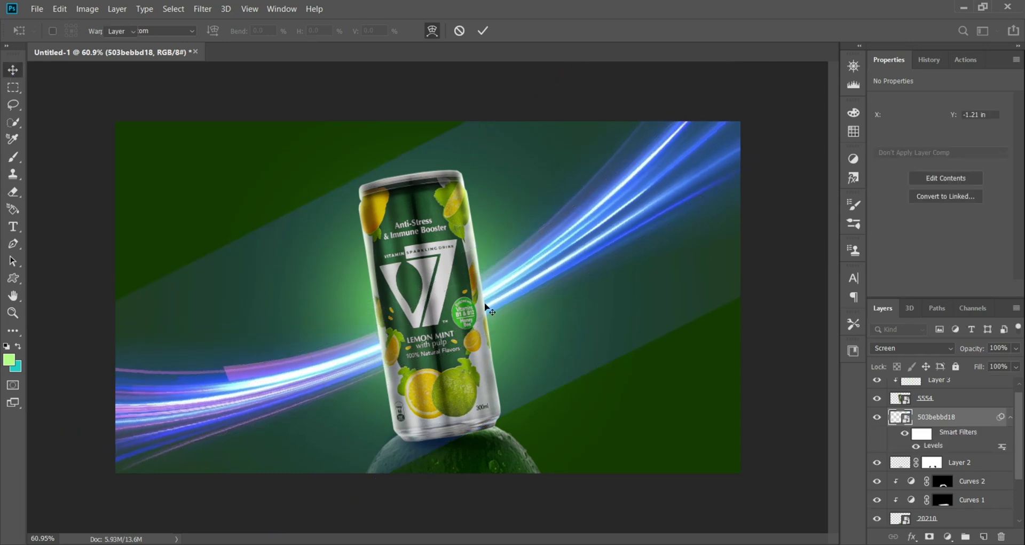
Colorize the light streaks green with Hue/Saturation, keeping saturation at 25, to match the background
scroll(500, 313, "up", 1)
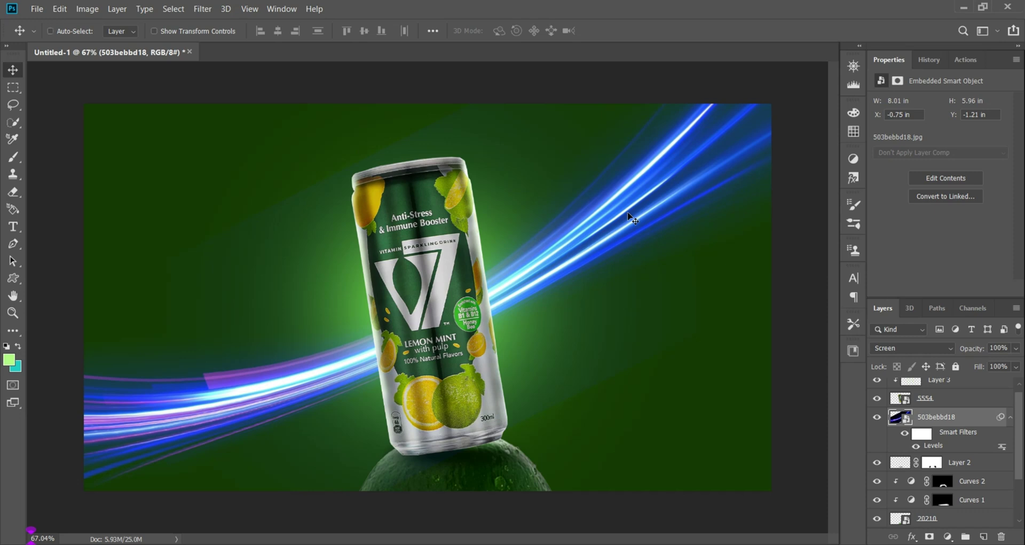
key("ctrl+u")
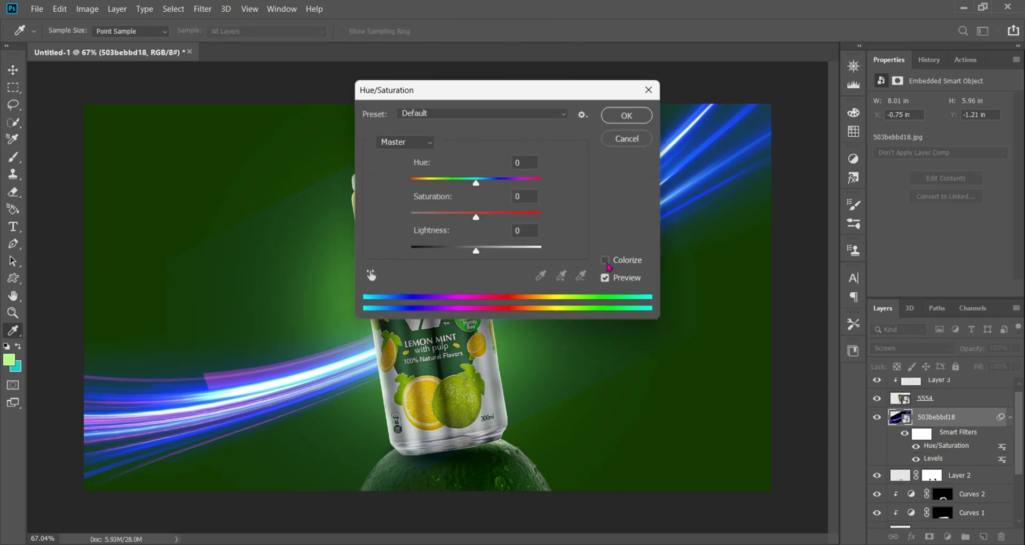
left_click(605, 261)
left_click_drag(500, 92, 850, 211)
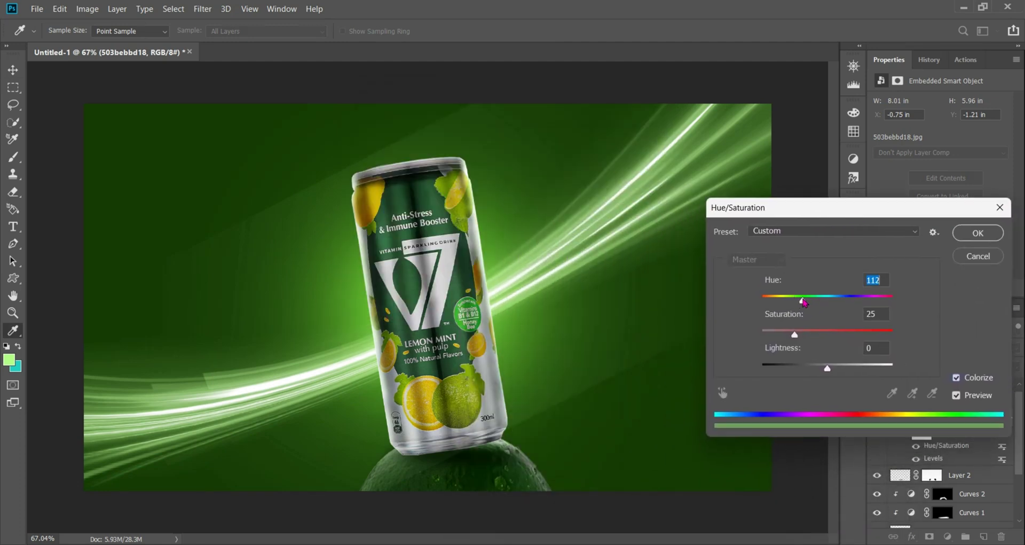
left_click_drag(803, 303, 796, 303)
left_click(977, 234)
Apply a second Levels adjustment to the light-streak layer with the shadow input at 14 to hide its remaining edges
scroll(319, 181, "up", 7)
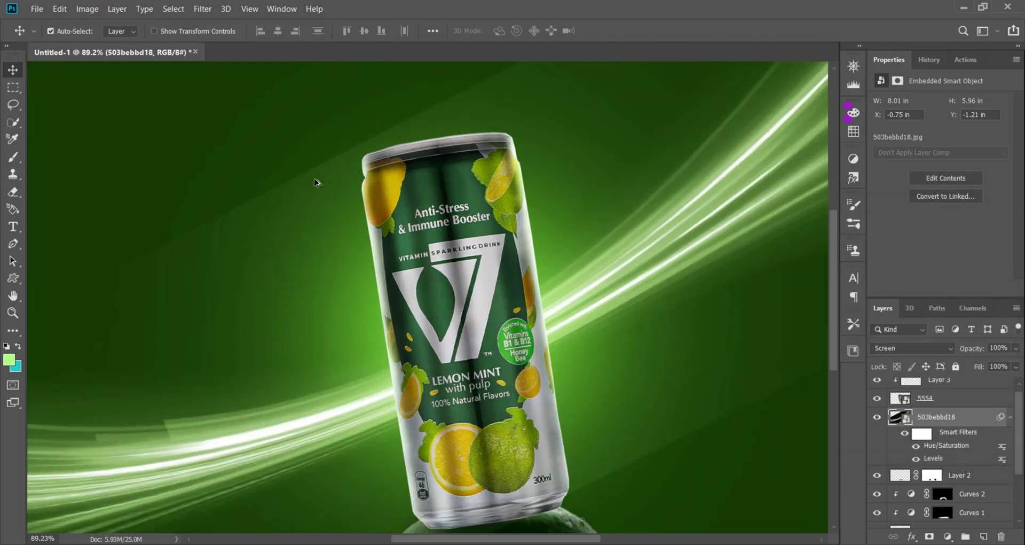
scroll(320, 214, "down", 3)
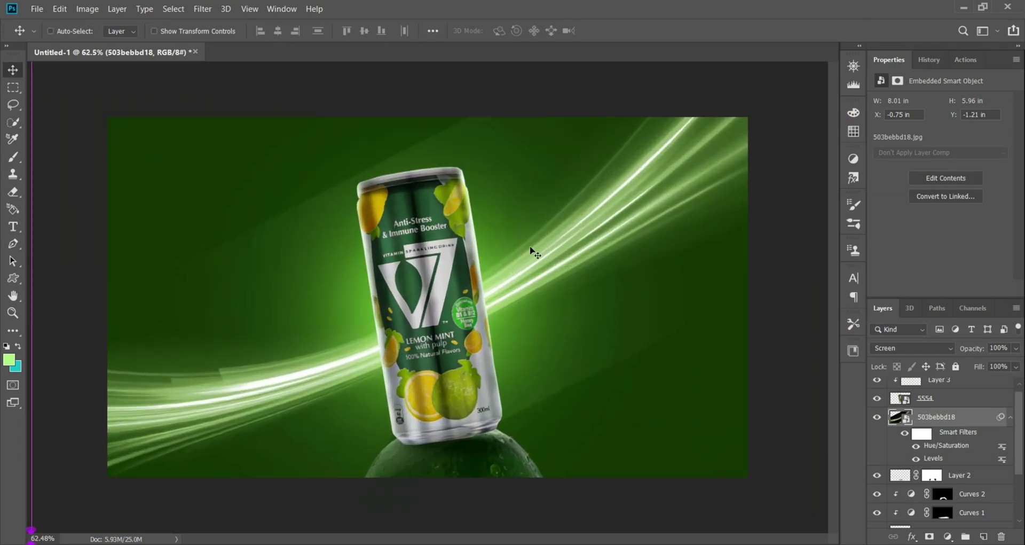
key("ctrl+l")
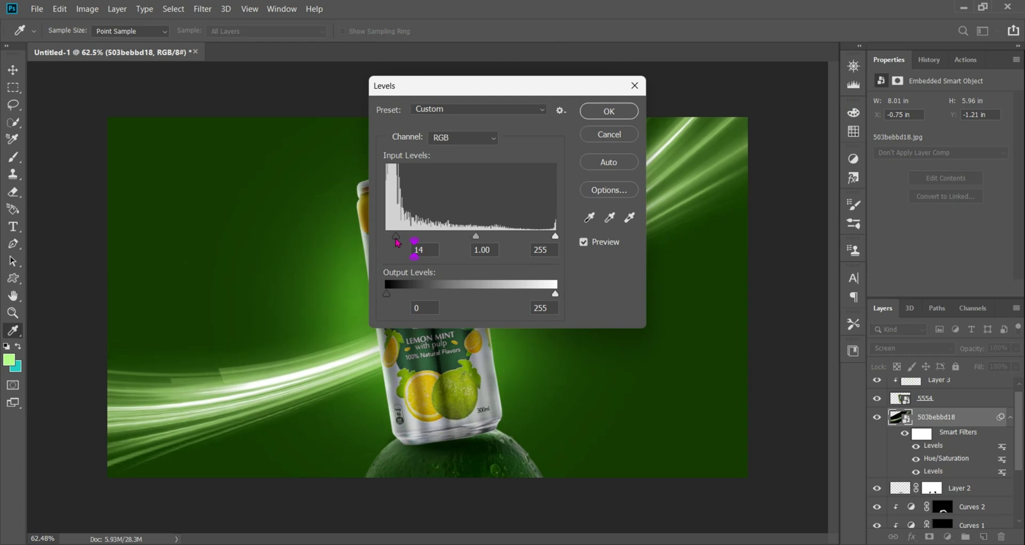
left_click(591, 109)
key("v")
Examine how the green light streaks blend with the can and background across the whole composition
scroll(575, 295, "down", 1)
scroll(575, 295, "up", 2)
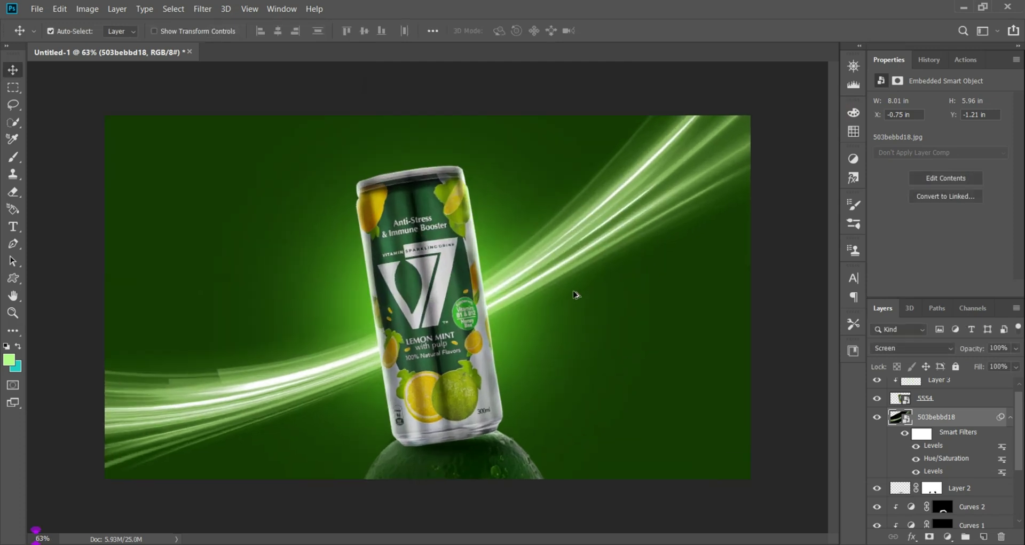
scroll(502, 318, "up", 1)
scroll(502, 318, "down", 2)
scroll(502, 318, "up", 1)
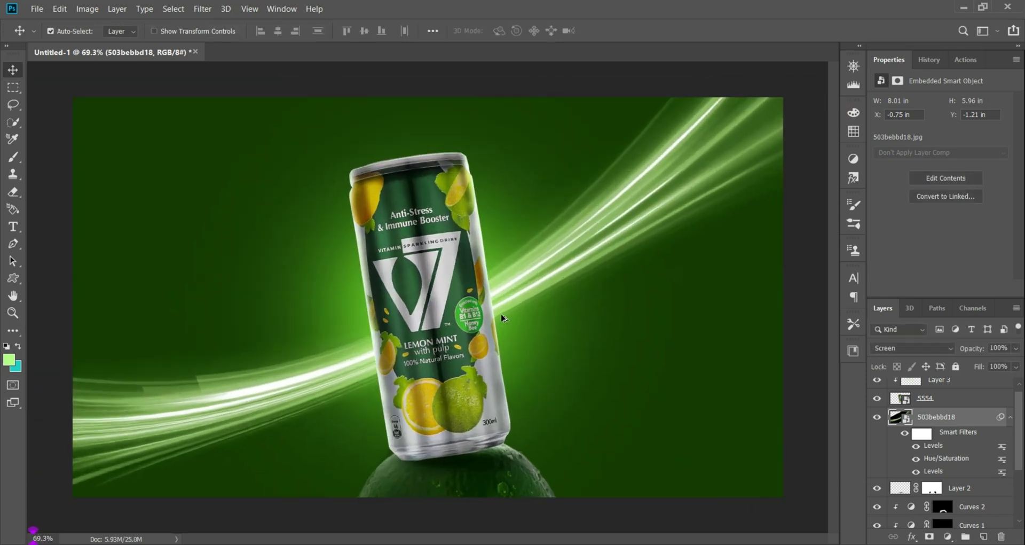
scroll(502, 318, "down", 1)
scroll(502, 319, "up", 1)
scroll(367, 287, "down", 1)
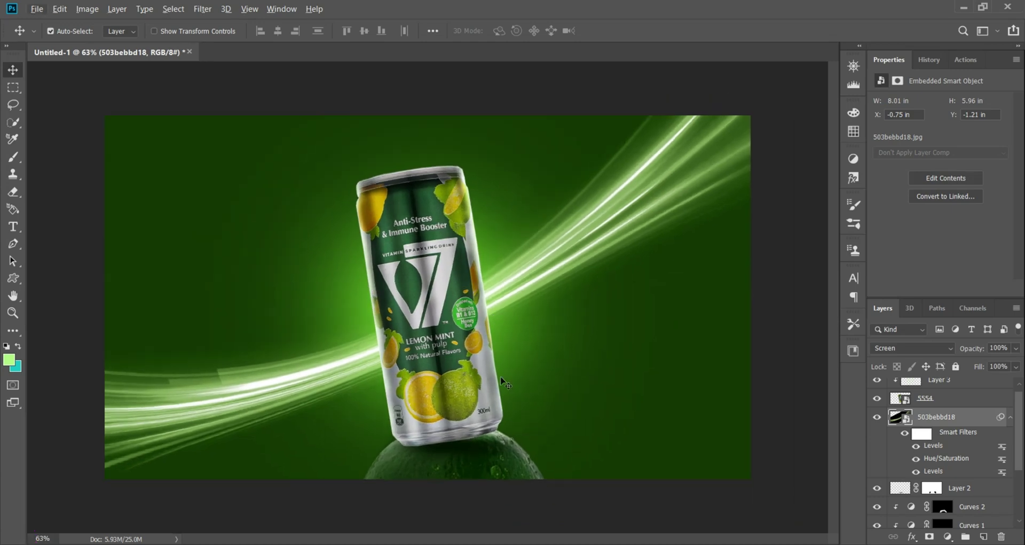
Place the 511 lime-slices image from the file folder as a layer directly below the can layer, surrounding the can
mouse_move(572, 542)
left_click(534, 480)
left_click(526, 478)
left_click_drag(230, 155, 406, 239)
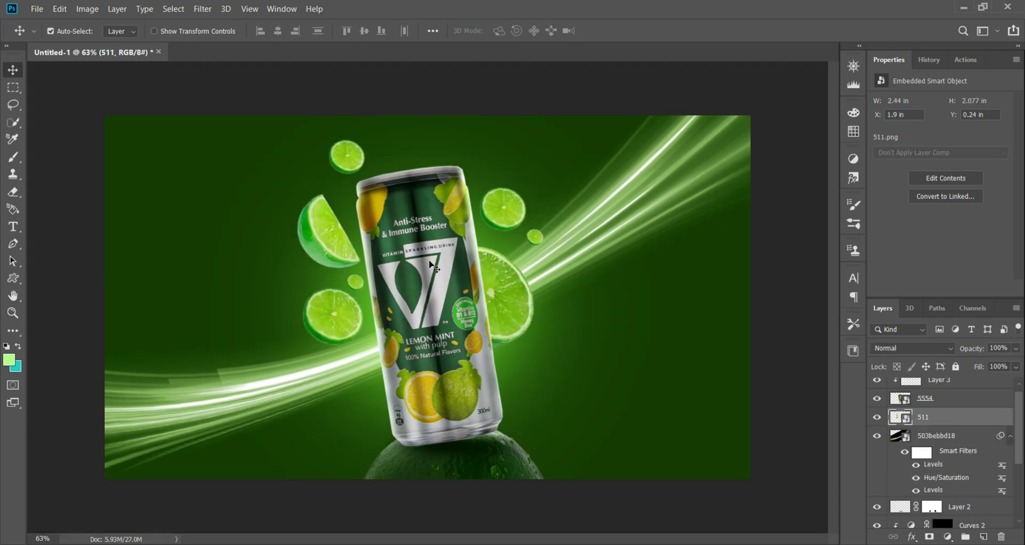
scroll(431, 262, "up", 5)
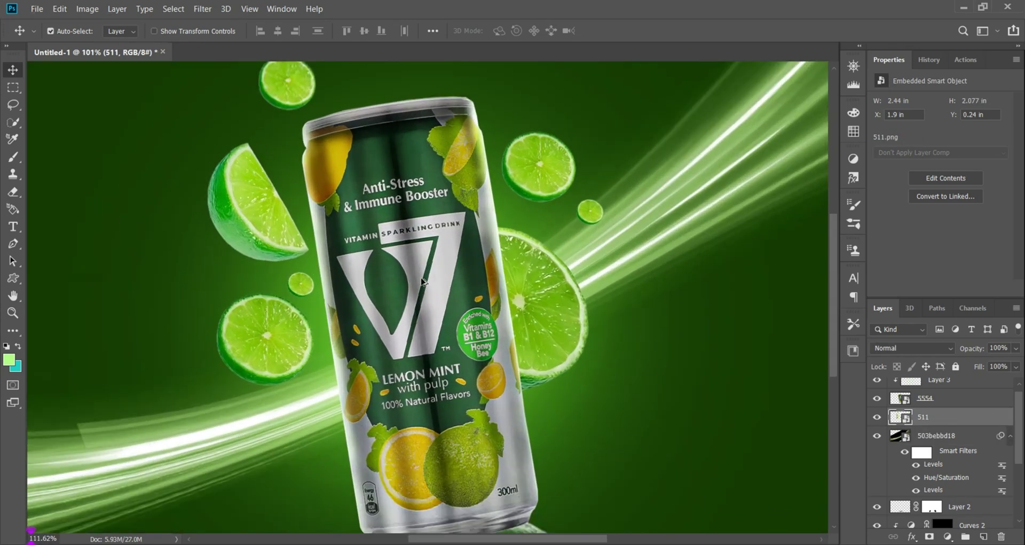
scroll(422, 281, "down", 5)
scroll(438, 259, "up", 4)
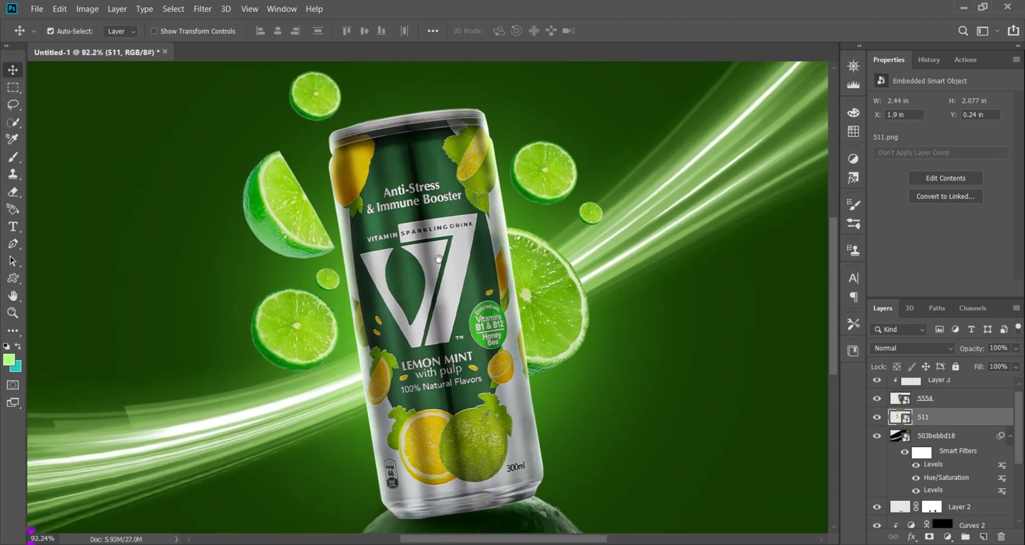
scroll(439, 259, "down", 1)
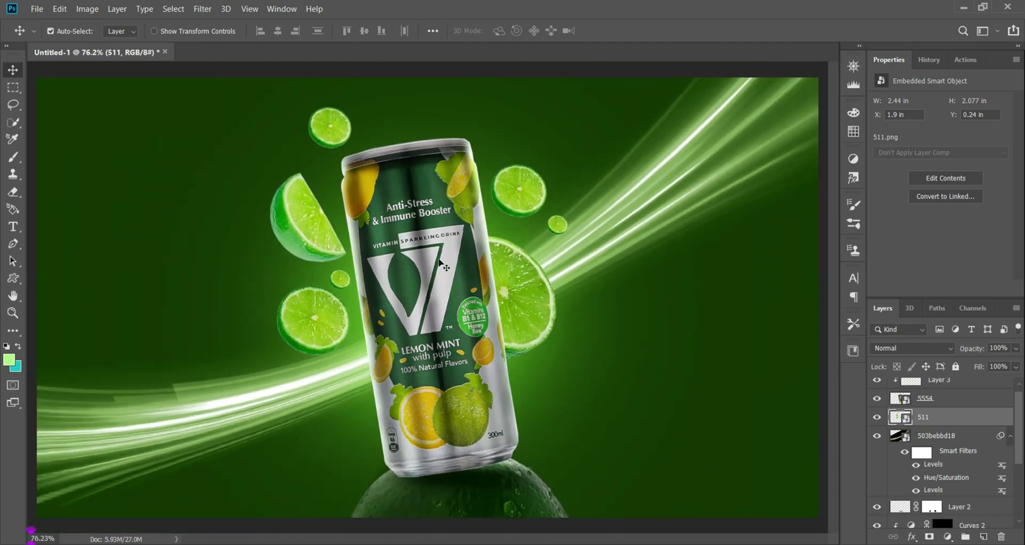
scroll(441, 263, "up", 1)
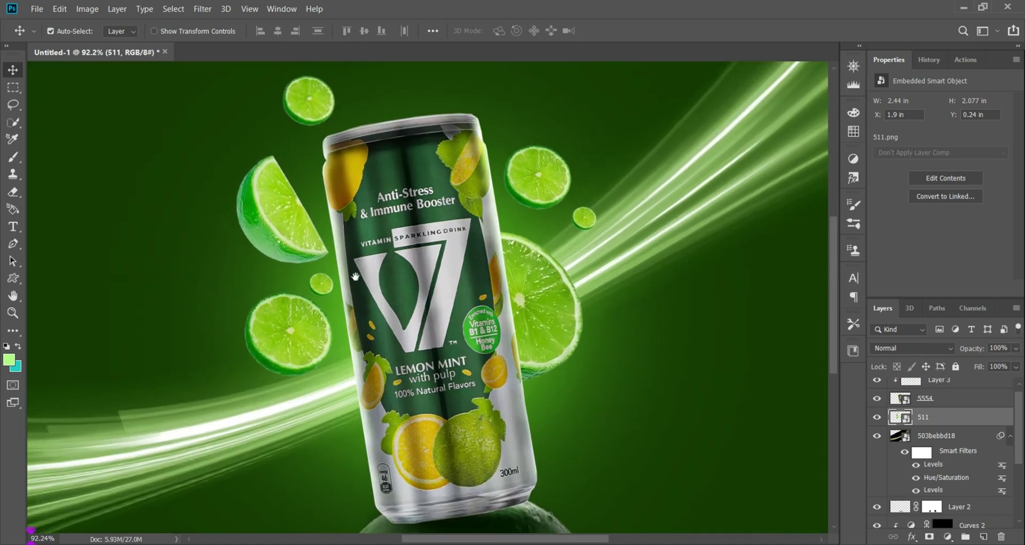
scroll(333, 328, "down", 3)
scroll(235, 208, "up", 4)
scroll(235, 208, "up", 1)
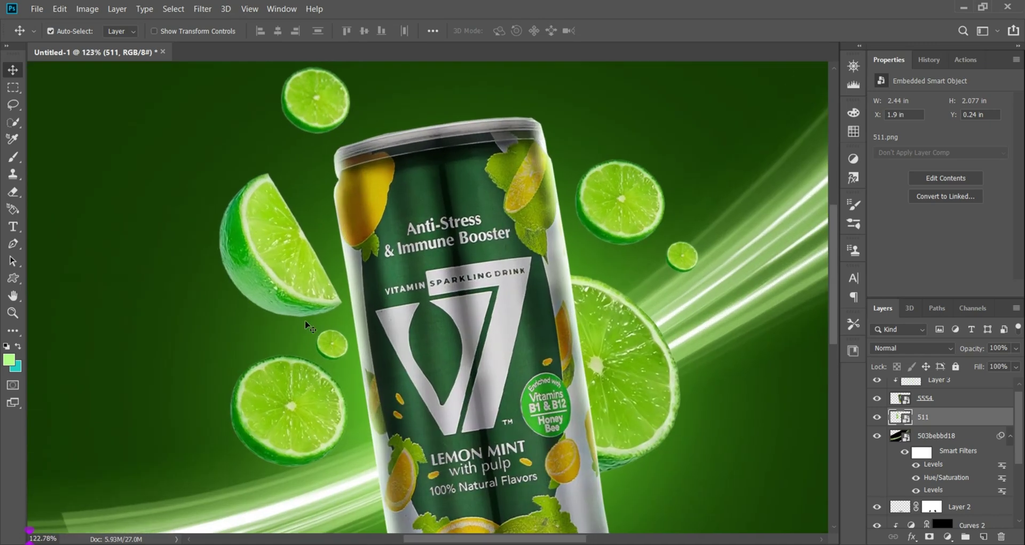
scroll(267, 302, "down", 3)
Create a new empty layer directly above Layer 0 and set the foreground colour to bright green #8af54c
scroll(950, 512, "down", 4)
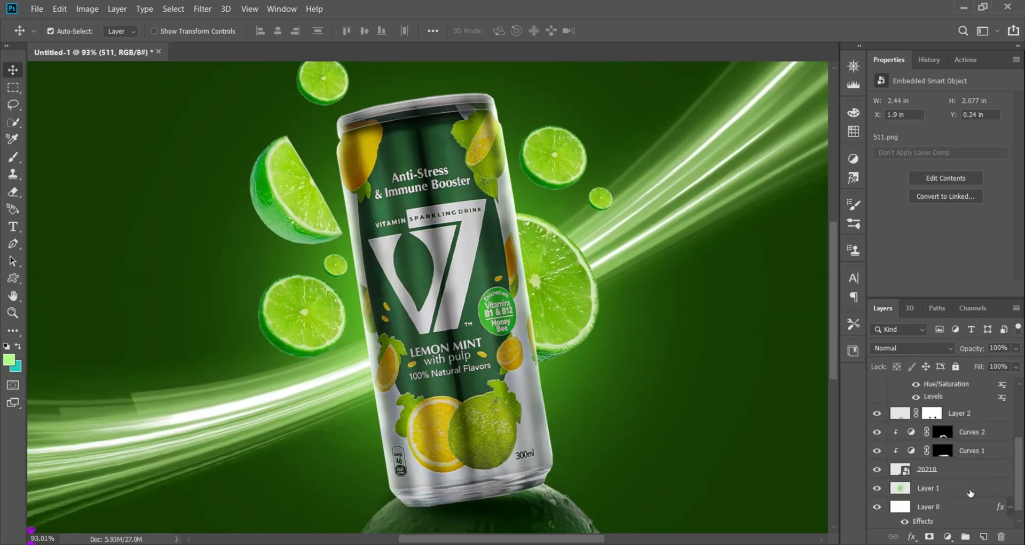
left_click(984, 536)
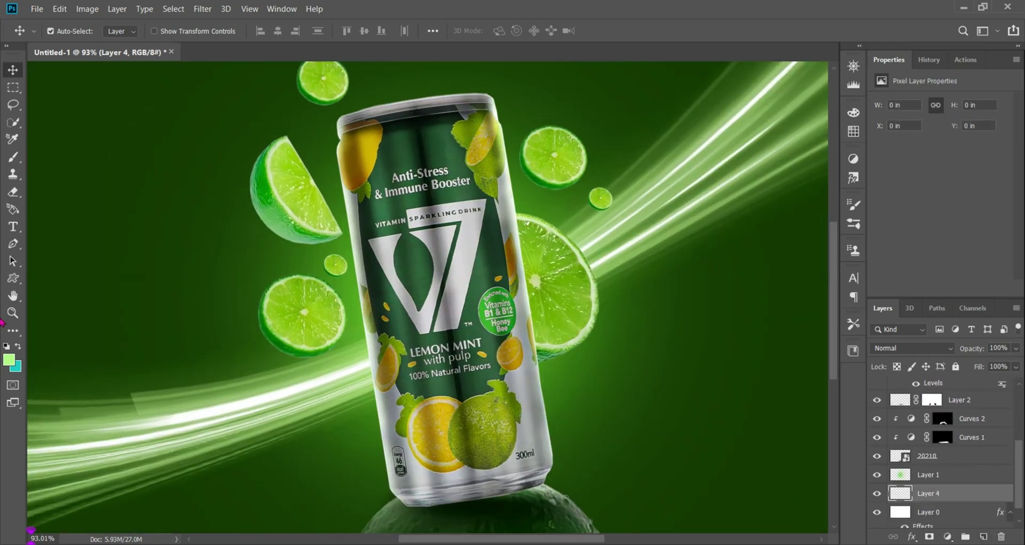
left_click(9, 361)
left_click(442, 282)
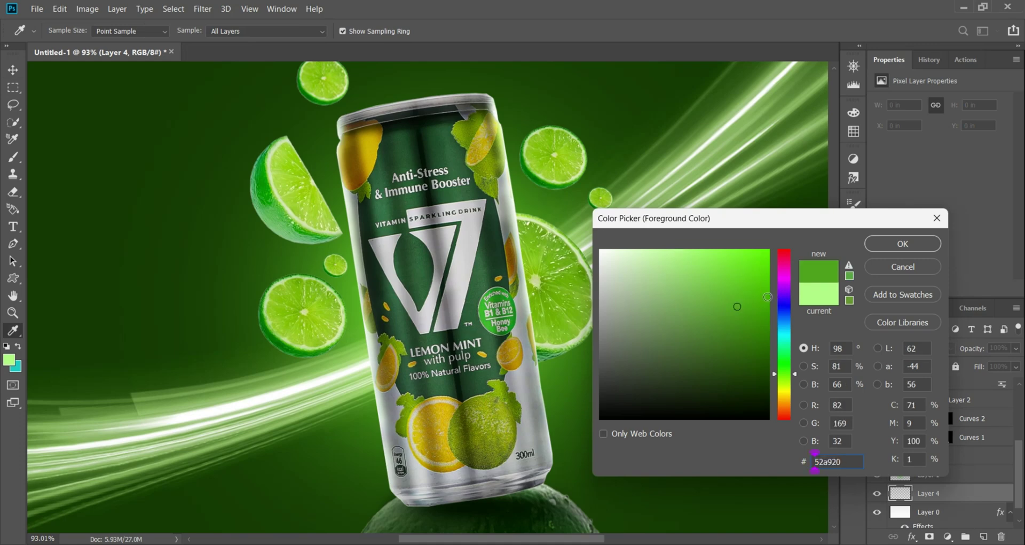
left_click_drag(768, 296, 718, 256)
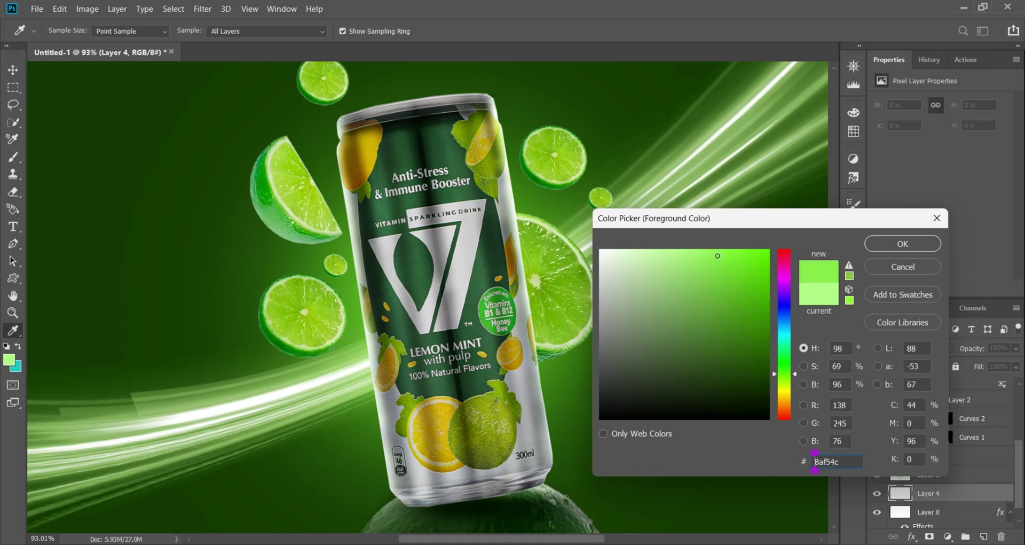
left_click(886, 251)
Paint a large soft green glow behind the middle of the can with the Brush at 41% flow
key("b")
scroll(426, 275, "down", 3)
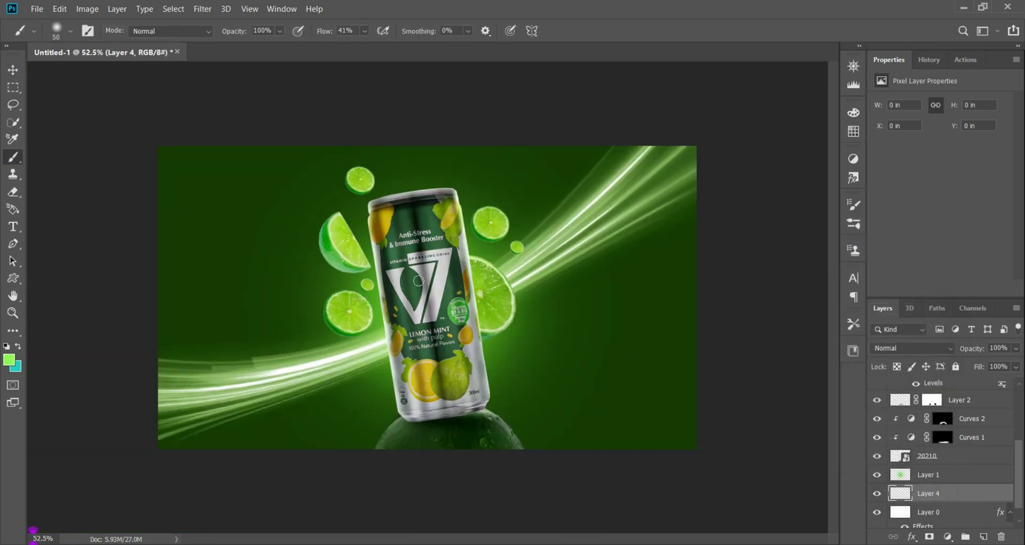
key("bracketright")
key("bracketright")
key("bracketright")
key("bracketright")
key("bracketright")
key("bracketright")
left_click(420, 297)
key("bracketleft")
left_click(418, 302)
left_click(13, 69)
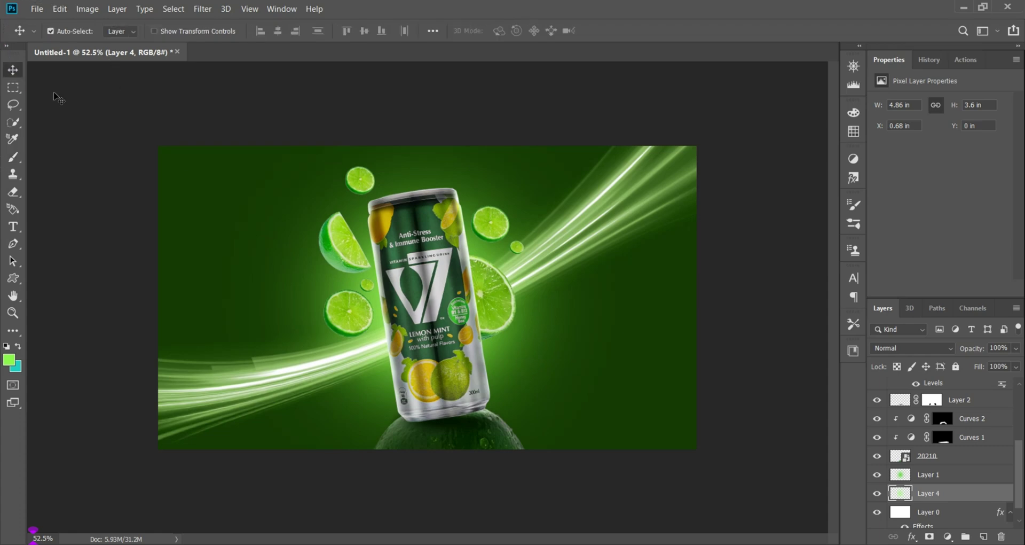
Add a Curves adjustment layer above the 511 lime-slices layer and clip it to that layer
scroll(340, 226, "up", 5)
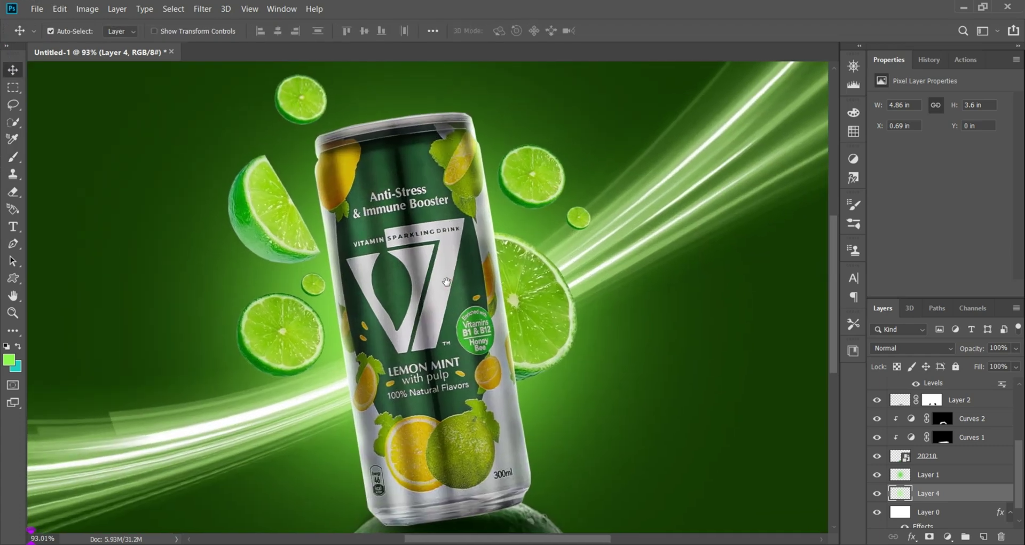
scroll(448, 283, "down", 5)
scroll(452, 279, "up", 2)
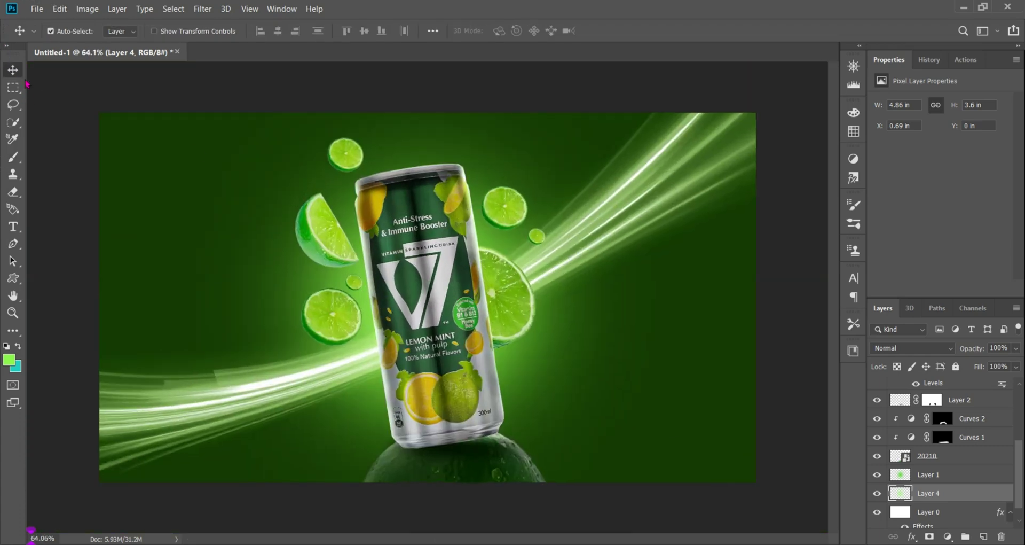
scroll(377, 288, "up", 5)
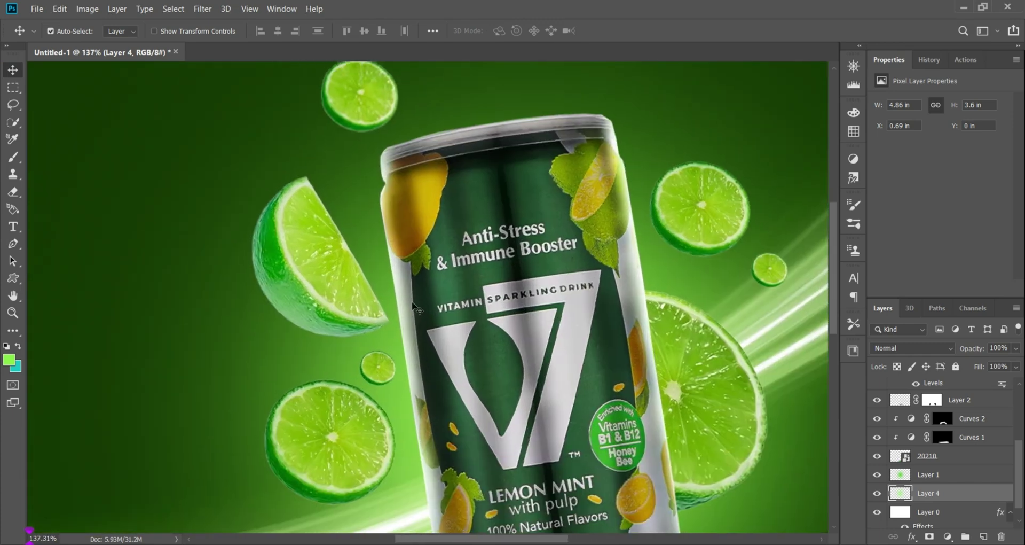
left_click(304, 279)
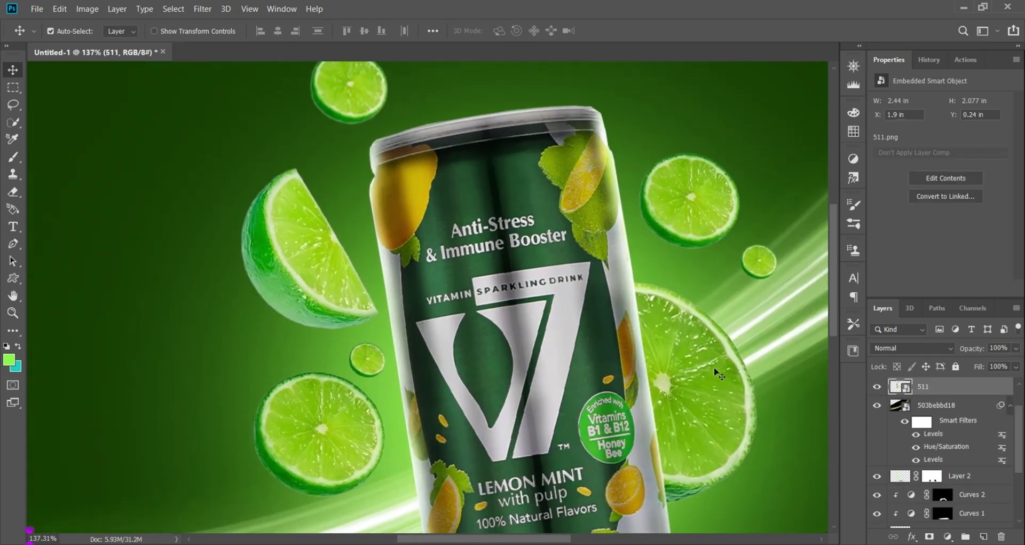
scroll(534, 320, "down", 2)
scroll(311, 281, "up", 4)
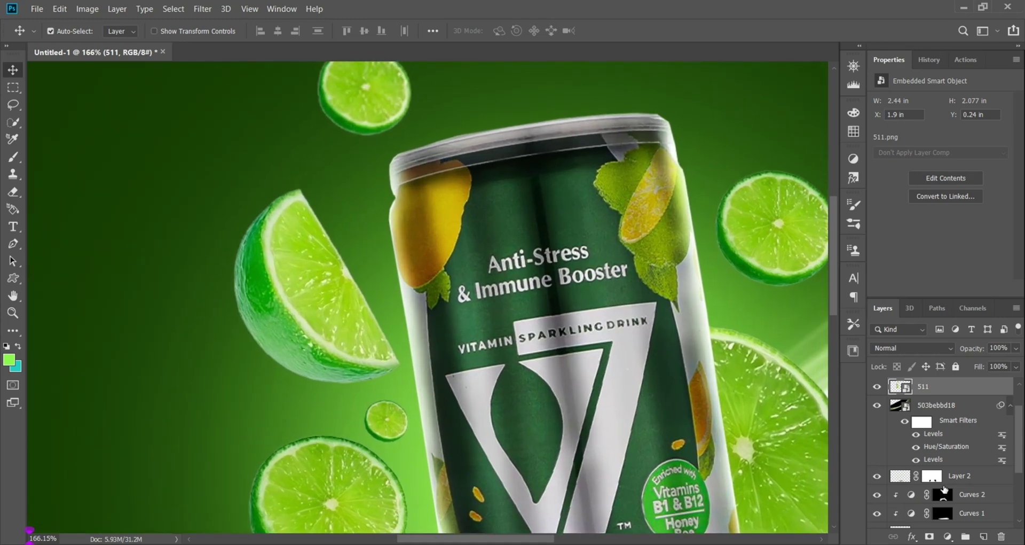
left_click(945, 536)
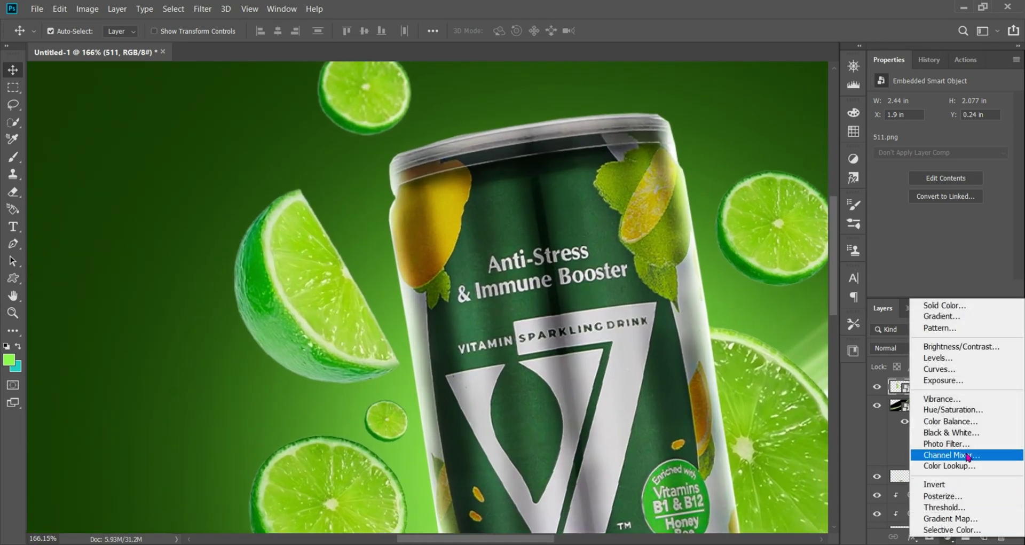
left_click(960, 369)
right_click(966, 387)
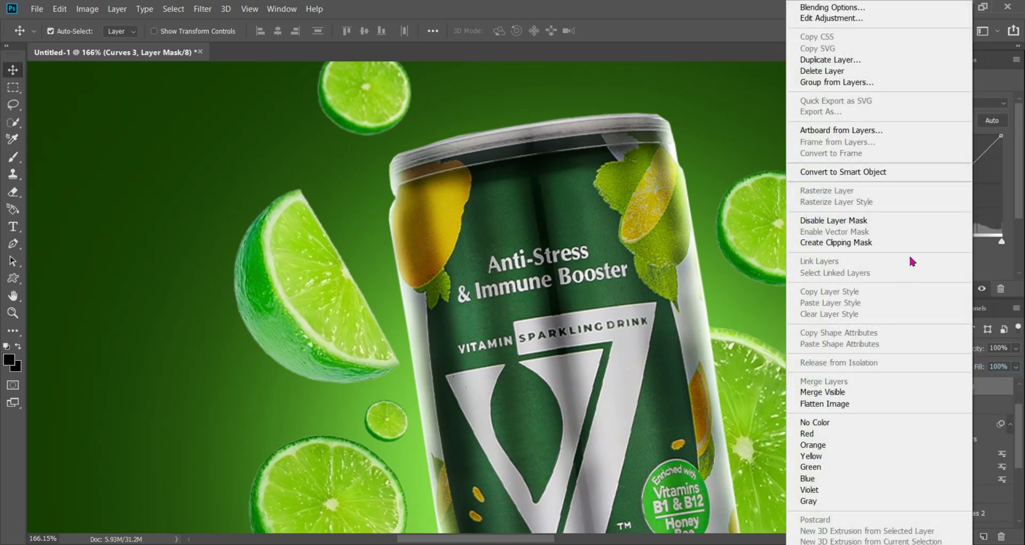
left_click(883, 244)
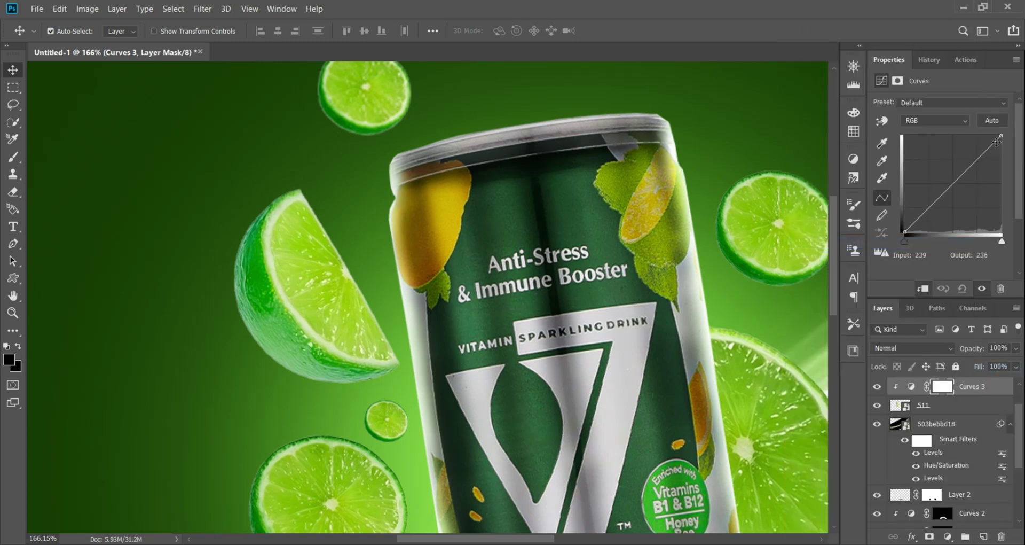
Lower the clipped curve's white point to output 127 and set its layer's blend mode to Multiply
left_click_drag(1000, 141, 1001, 185)
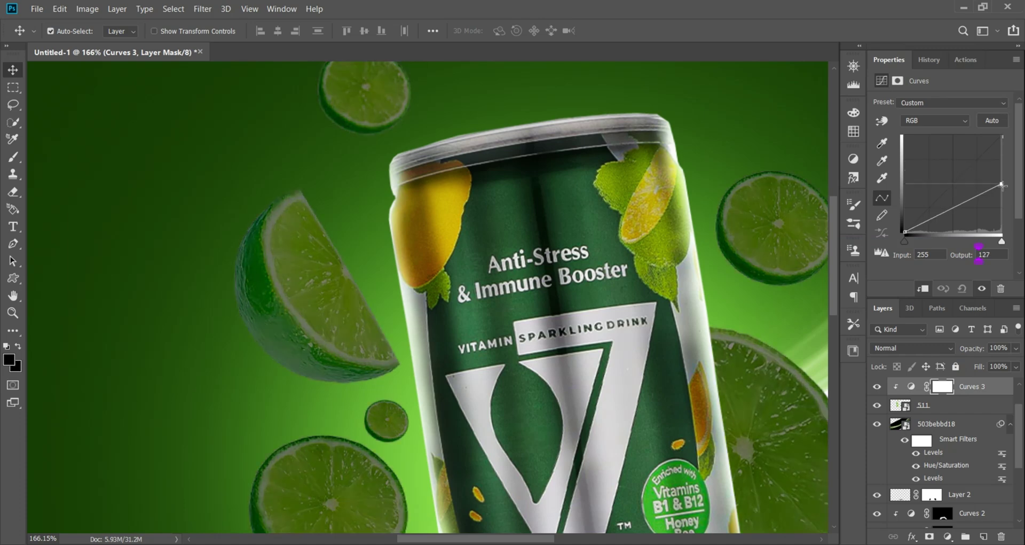
left_click(910, 349)
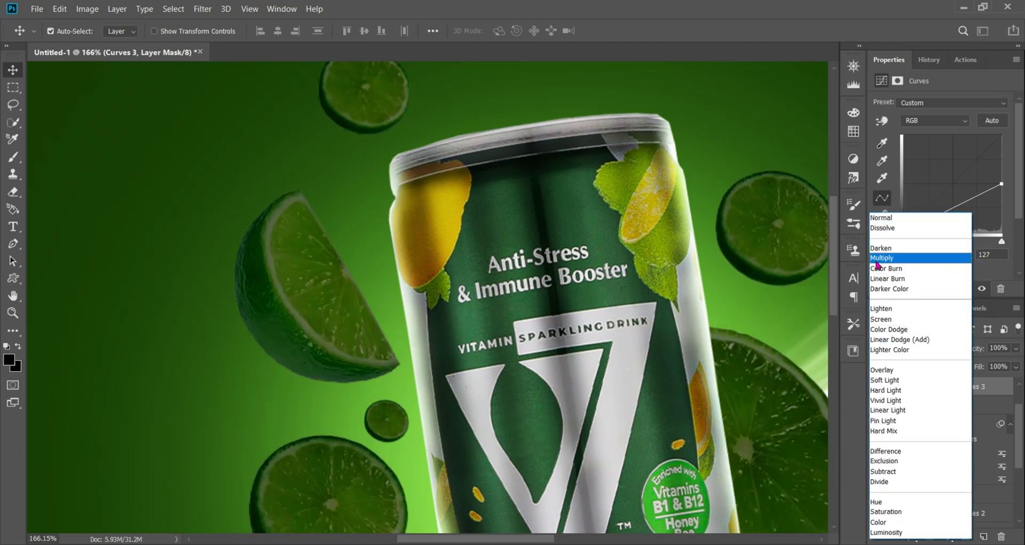
left_click(906, 262)
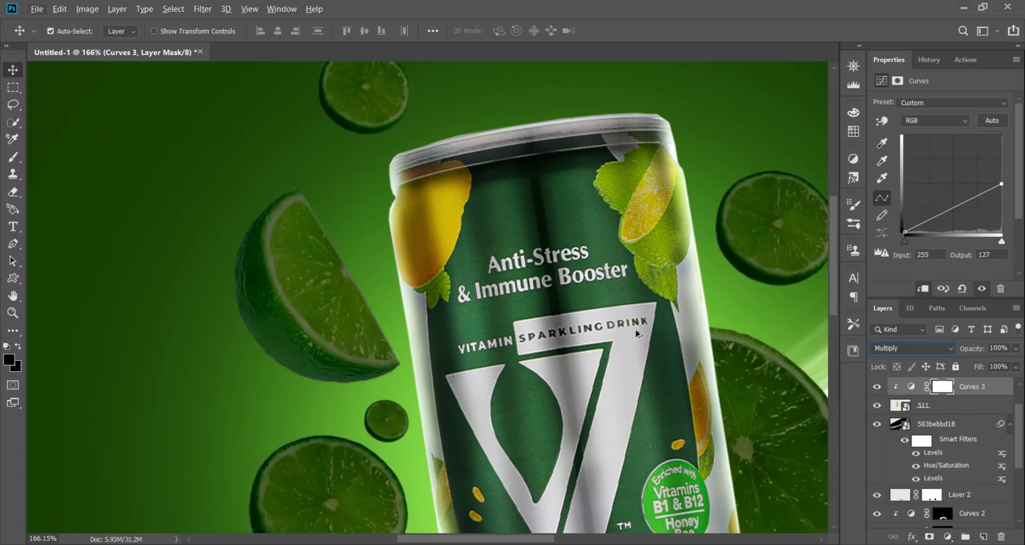
Invert the Curves mask to black and set the foreground colour to white #ffffff
key("ctrl+i")
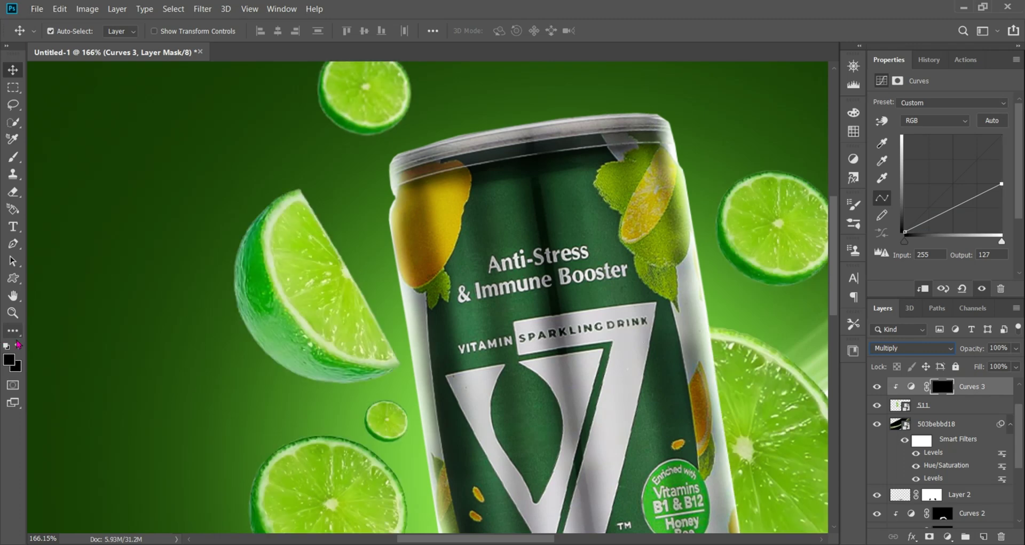
left_click(10, 360)
left_click_drag(683, 313, 596, 243)
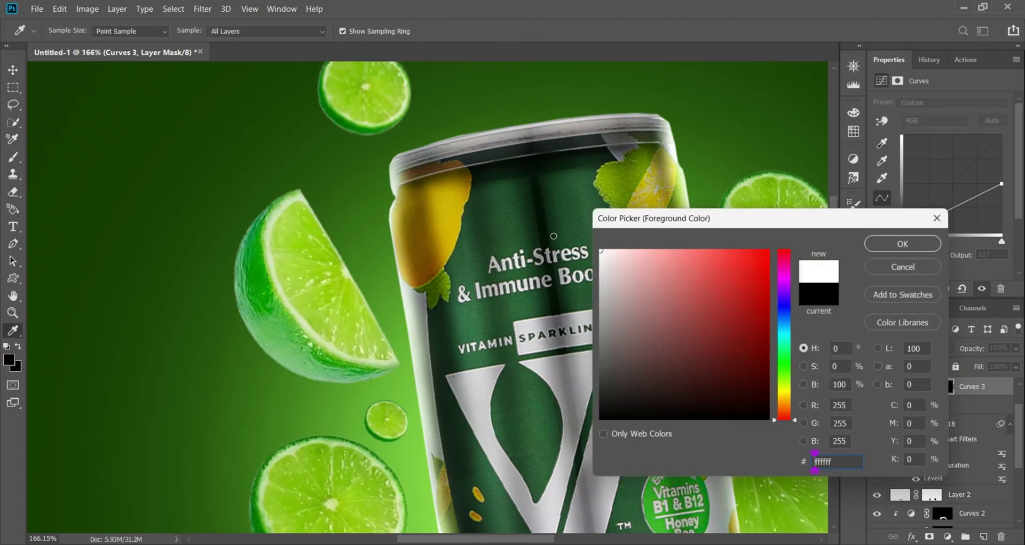
left_click(902, 244)
Brush white on the mask along the rind of the large lime wedge with a soft 50 px brush to darken it
key("b")
scroll(335, 261, "up", 2)
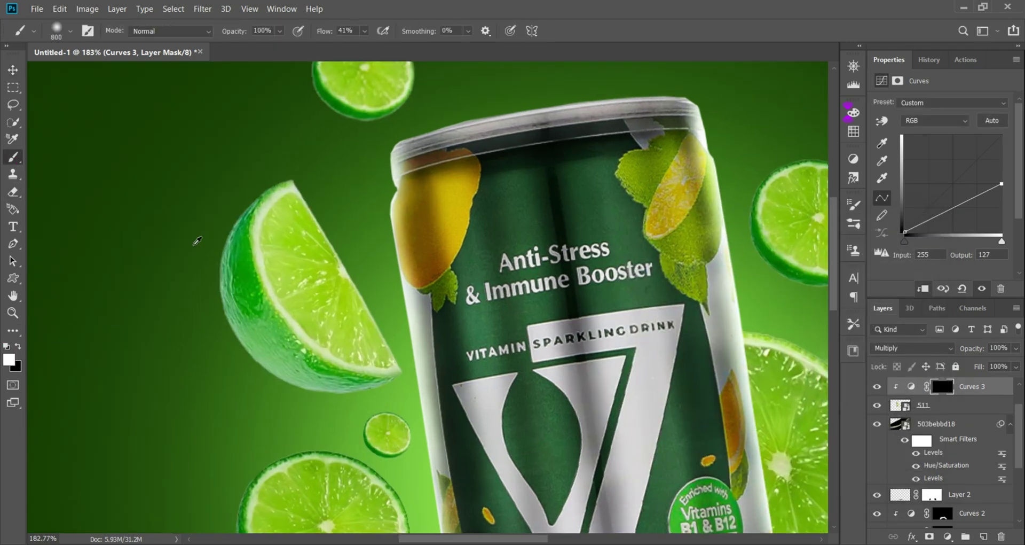
scroll(335, 261, "up", 2)
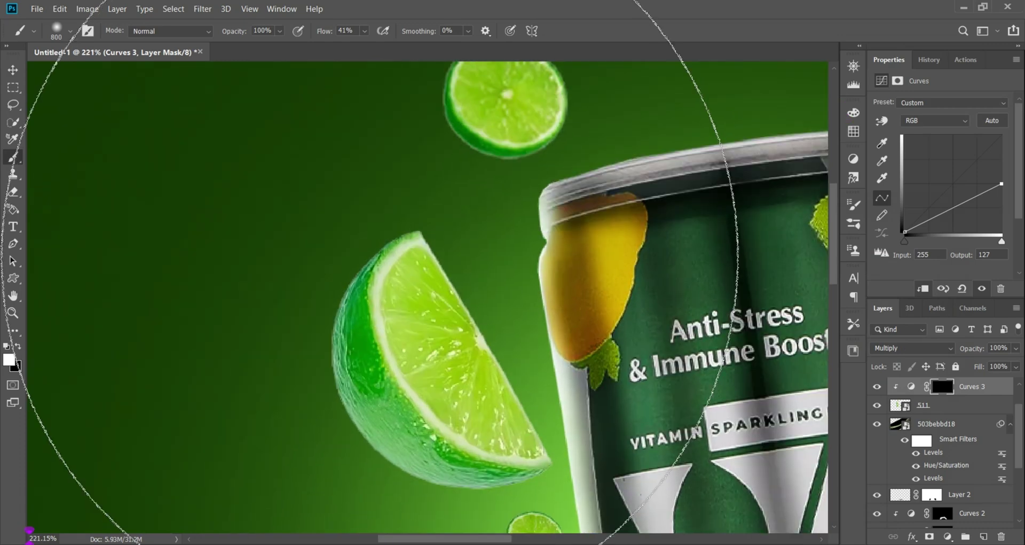
key("bracketleft")
key("bracketleft")
key("bracketleft")
key("bracketleft")
key("bracketleft")
key("bracketleft")
key("bracketleft")
key("bracketleft")
key("bracketleft")
key("bracketleft")
key("bracketleft")
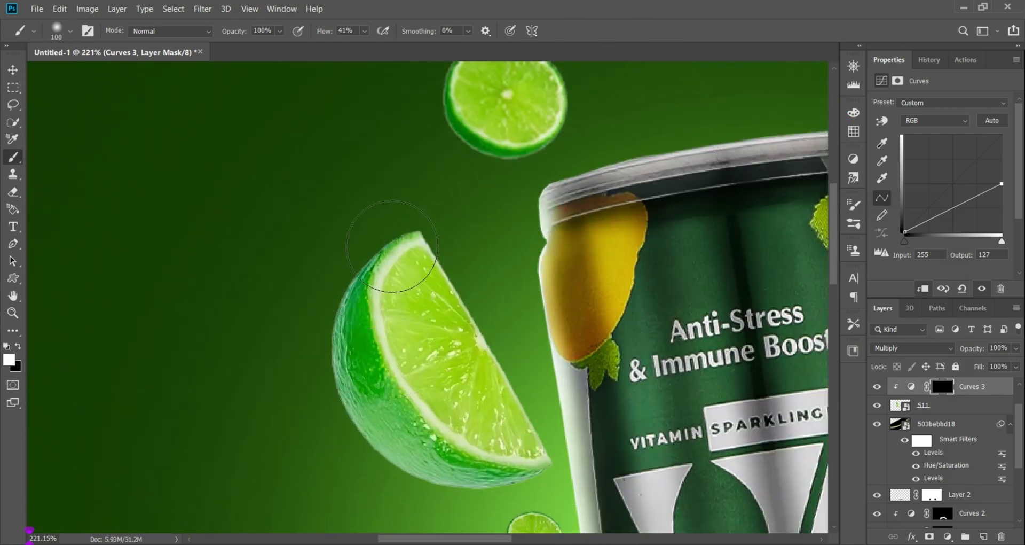
key("bracketleft")
key("bracketleft")
mouse_move(405, 236)
left_mouse_down()
mouse_move(377, 243)
mouse_move(329, 337)
mouse_move(332, 291)
mouse_move(329, 377)
mouse_move(365, 462)
mouse_move(411, 501)
mouse_move(371, 460)
mouse_move(497, 515)
mouse_move(433, 498)
mouse_move(544, 502)
left_mouse_up()
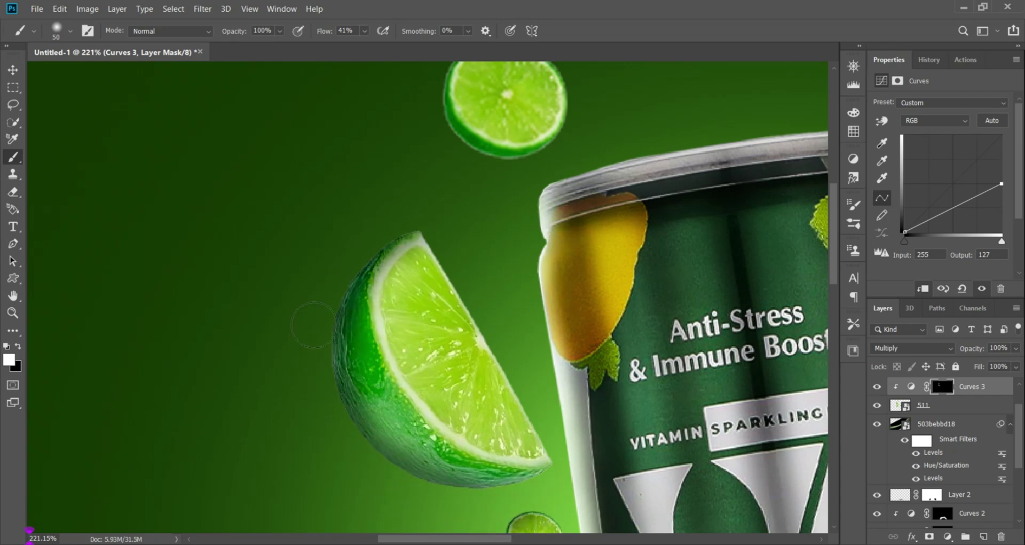
Reduce the brush flow to 36% and deepen the shadow along the wedge's outer rind with a 25 px brush
left_click(365, 31)
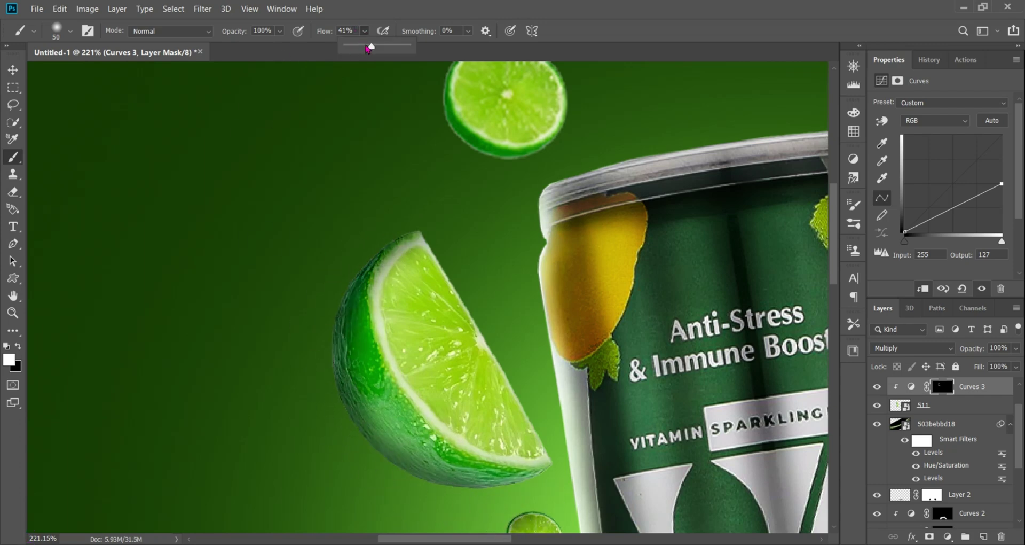
left_click(261, 283)
left_click_drag(419, 329, 351, 177)
scroll(395, 267, "up", 3)
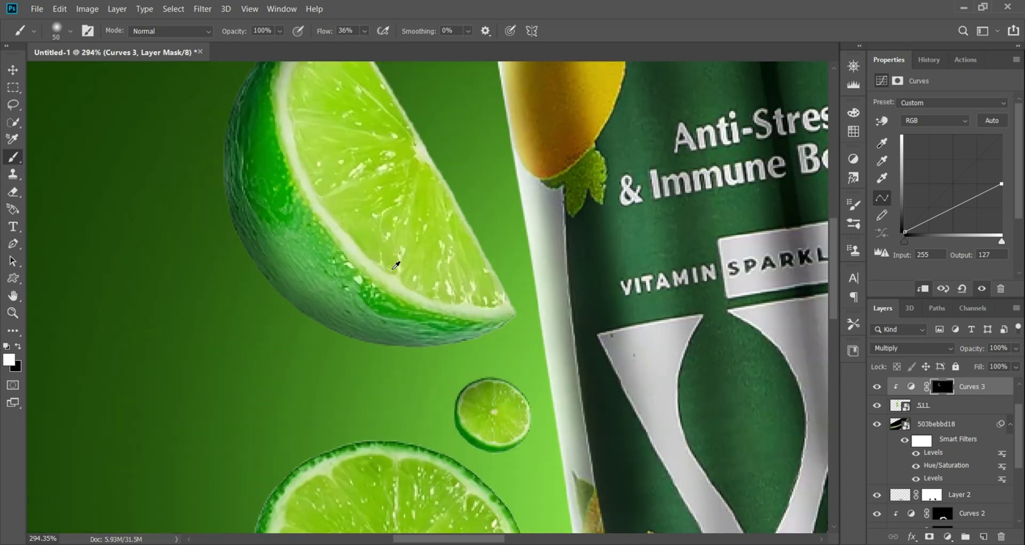
key("bracketleft")
key("bracketleft")
key("bracketleft")
left_click_drag(306, 250, 374, 346)
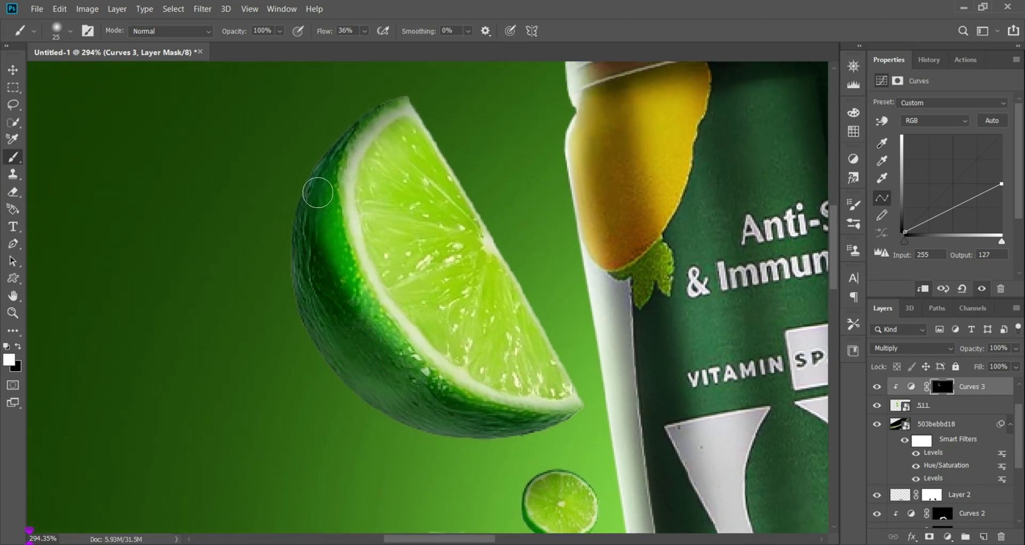
mouse_move(321, 149)
left_mouse_down()
mouse_move(321, 276)
mouse_move(346, 120)
mouse_move(376, 102)
mouse_move(358, 120)
mouse_move(329, 272)
mouse_move(332, 237)
mouse_move(361, 320)
mouse_move(421, 384)
mouse_move(388, 339)
mouse_move(566, 414)
left_mouse_up()
Blend the lime wedge's shading with a broader brush stroke along its curved underside
scroll(526, 456, "up", 1)
key("]")
key("]")
key("]")
key("]")
mouse_move(507, 433)
left_mouse_down()
mouse_move(386, 291)
mouse_move(413, 338)
mouse_move(404, 171)
left_mouse_up()
Darken the outer edge of the round lime slice below the wedge by painting on the Curves mask
scroll(413, 337, "down", 4)
scroll(342, 352, "up", 3)
mouse_move(326, 326)
left_mouse_down()
mouse_move(352, 411)
mouse_move(302, 270)
mouse_move(491, 380)
left_mouse_up()
mouse_move(406, 409)
left_mouse_down()
mouse_move(337, 265)
mouse_move(370, 366)
mouse_move(417, 417)
left_mouse_up()
key("]")
key("]")
key("]")
scroll(439, 319, "up", 4)
mouse_move(445, 254)
left_mouse_down()
mouse_move(439, 320)
mouse_move(442, 238)
mouse_move(491, 294)
mouse_move(463, 233)
left_mouse_up()
Shade the outer side of the round lime slice above the wedge with a smaller brush on the Curves mask
key("[")
key("[")
key("[")
key("[")
key("[")
scroll(517, 300, "down", 7)
left_click_drag(443, 123, 297, 470)
scroll(298, 263, "up", 7)
mouse_move(300, 245)
left_mouse_down()
mouse_move(262, 271)
mouse_move(327, 229)
mouse_move(298, 373)
left_mouse_up()
Paint shadow on the Curves mask over the round lime slice beside the can's upper edge, enlarging the brush for softer strokes
scroll(297, 373, "down", 6)
scroll(652, 191, "up", 5)
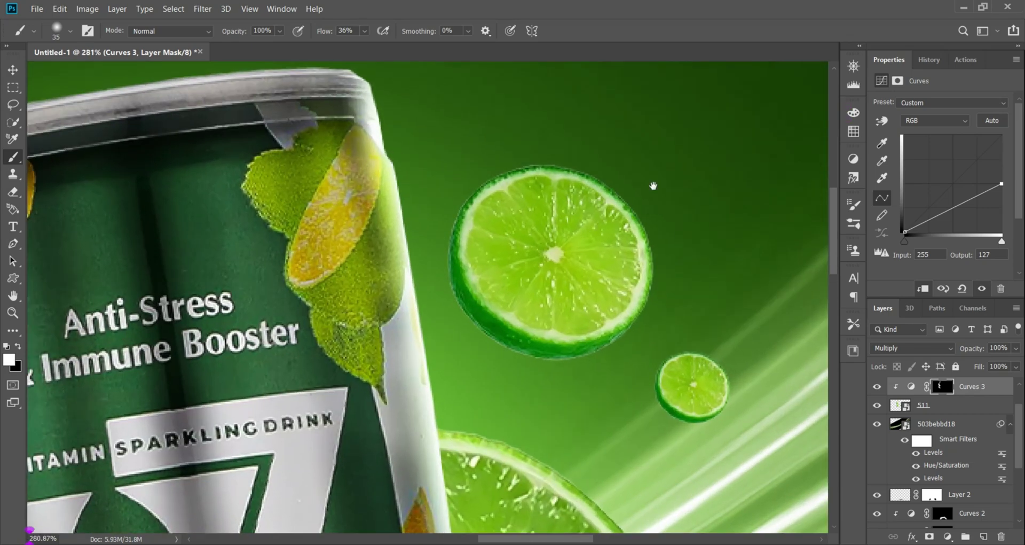
left_click_drag(652, 191, 617, 212)
mouse_move(620, 229)
left_mouse_down()
mouse_move(559, 356)
mouse_move(565, 212)
mouse_move(540, 231)
left_mouse_up()
key("]")
key("]")
key("]")
key("]")
key("]")
mouse_move(490, 204)
left_mouse_down()
mouse_move(587, 345)
mouse_move(554, 343)
left_mouse_up()
scroll(524, 187, "down", 6)
scroll(583, 251, "up", 7)
Refine the shadow on the rind of that round slice with a smaller brush
key("[")
key("[")
key("[")
key("[")
key("[")
left_click_drag(501, 205, 479, 240)
left_click_drag(433, 304, 451, 225)
Paint shadow on the Curves mask along the rind and inner area of the large lime slice behind the can
scroll(452, 226, "down", 4)
scroll(248, 278, "up", 4)
mouse_move(283, 206)
left_mouse_down()
mouse_move(320, 428)
mouse_move(286, 284)
left_mouse_up()
mouse_move(330, 425)
left_mouse_down()
mouse_move(335, 441)
mouse_move(406, 450)
mouse_move(517, 361)
left_mouse_up()
left_click_drag(526, 347, 505, 416)
left_click_drag(506, 232, 547, 373)
mouse_move(297, 96)
left_mouse_down()
mouse_move(582, 337)
mouse_move(558, 455)
mouse_move(523, 363)
mouse_move(524, 377)
left_mouse_up()
Paint black on the Curves mask to lighten excess shadow on the large slice's outer edge
scroll(565, 437, "down", 4)
key("x")
mouse_move(526, 321)
left_mouse_down()
mouse_move(457, 167)
mouse_move(525, 247)
mouse_move(502, 413)
left_mouse_up()
Paint a soft contact shadow in white on the mask where the large lime slice meets the can, using an 80 px brush
key("]")
key("]")
key("]")
key("]")
key("x")
scroll(362, 299, "up", 2)
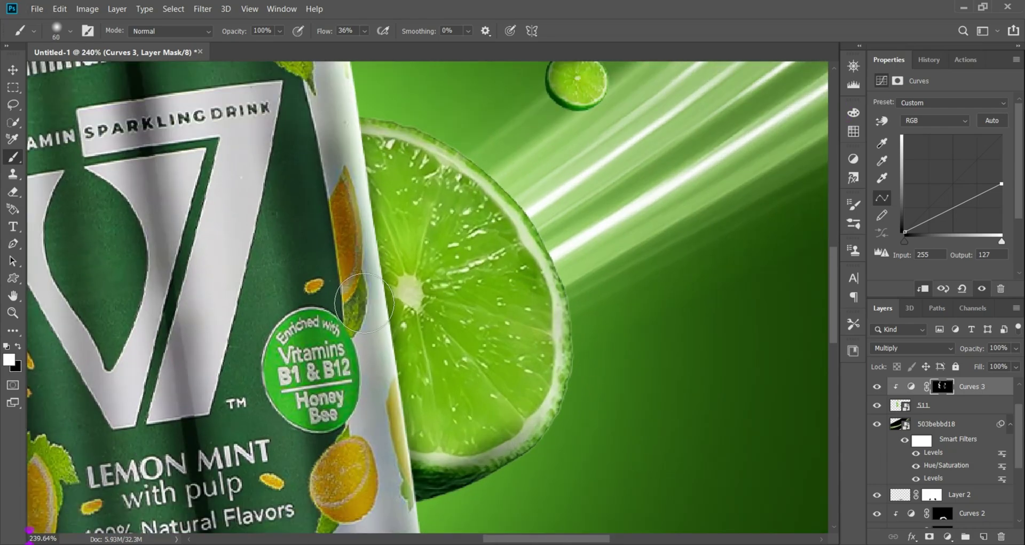
key("bracketright")
key("bracketright")
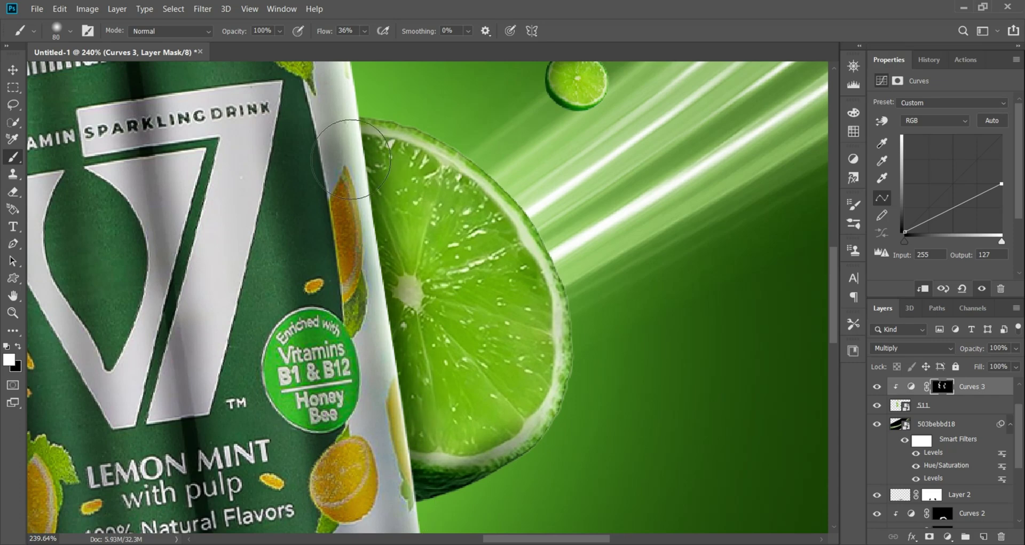
left_click_drag(350, 156, 398, 459)
Clean excess shadow from the large slice's lower rind by painting black on the mask with a 50 px brush
scroll(394, 468, "down", 3)
scroll(406, 468, "up", 3)
scroll(518, 453, "up", 2)
key("x")
key("[")
key("[")
key("[")
left_click_drag(516, 444, 473, 440)
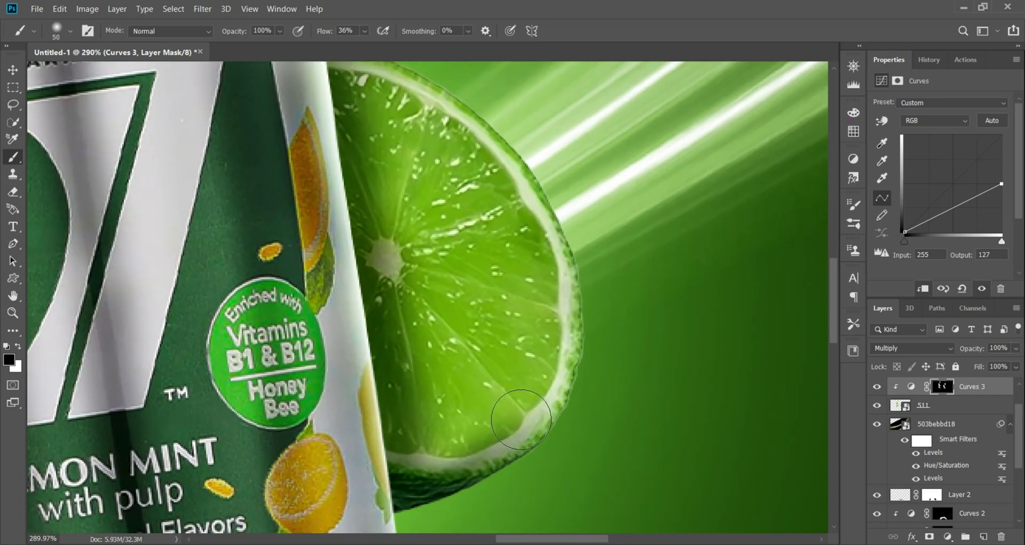
Examine the lime shading across the whole composition and close up around the can
key("v")
key("ctrl+0")
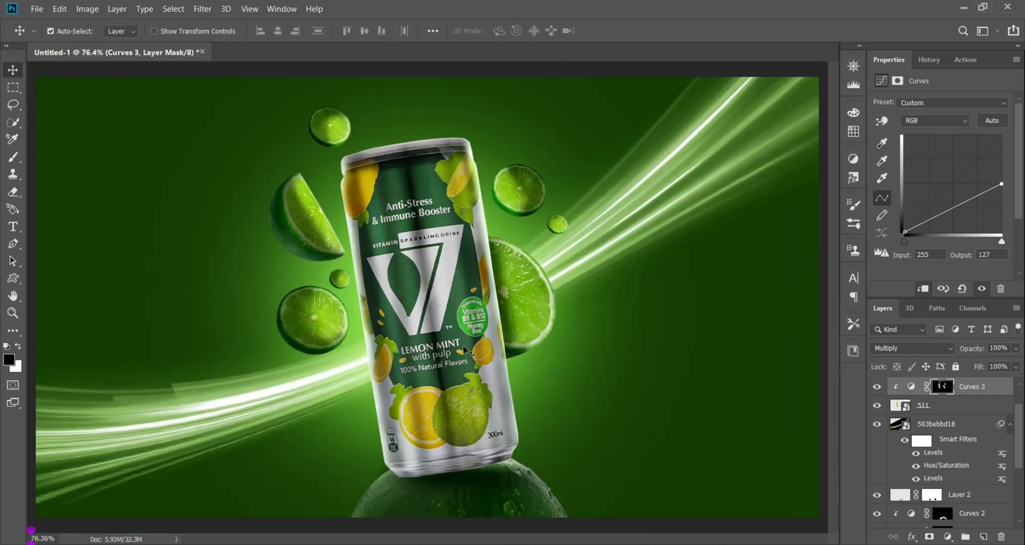
scroll(489, 222, "up", 7)
left_click_drag(485, 220, 494, 252)
scroll(508, 226, "up", 3)
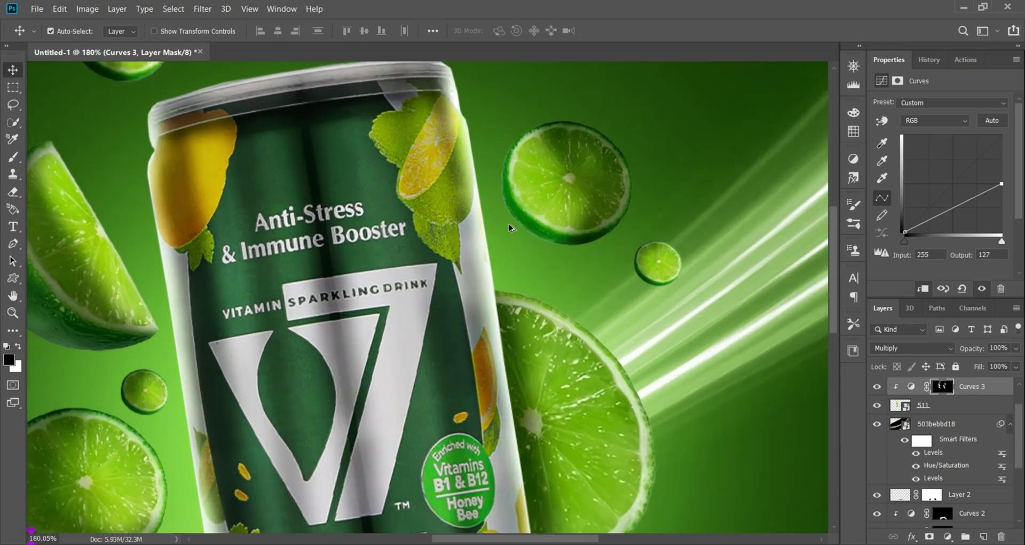
Examine the shading on the can and limes close up and across the whole composition
left_click_drag(511, 173, 544, 260)
scroll(544, 259, "down", 6)
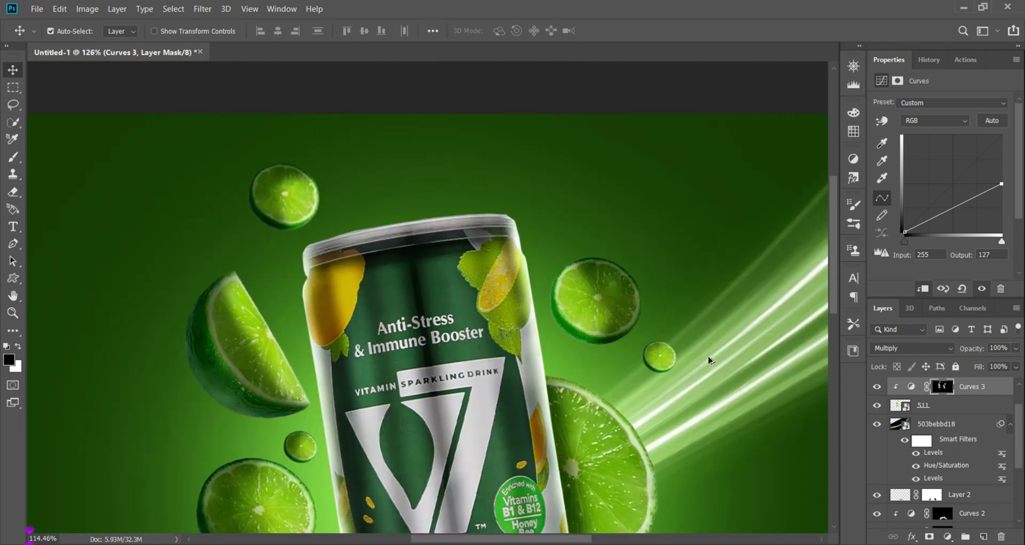
scroll(555, 274, "up", 1)
scroll(431, 296, "up", 2)
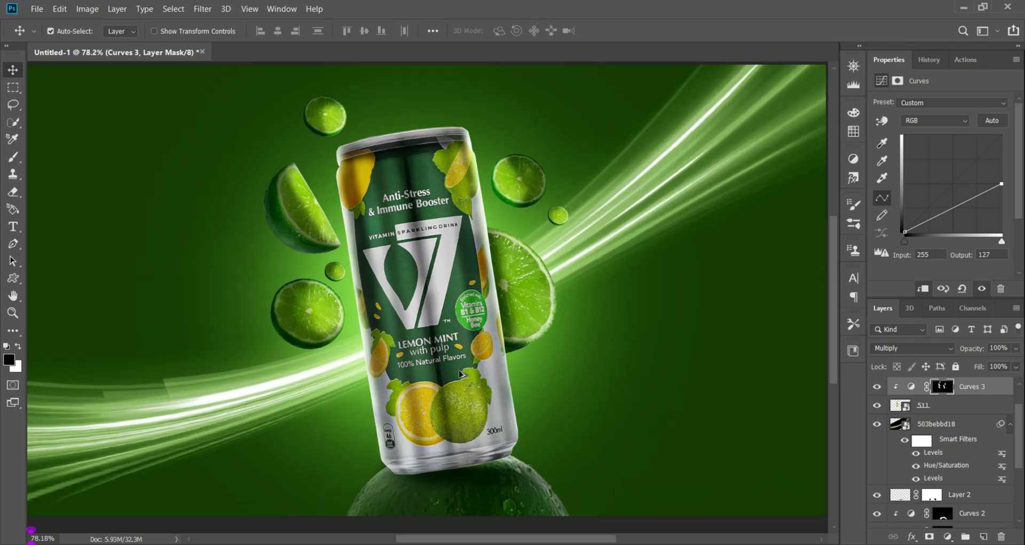
scroll(422, 302, "down", 2)
scroll(411, 309, "up", 1)
scroll(408, 312, "up", 1)
scroll(414, 312, "down", 1)
scroll(419, 313, "up", 2)
scroll(424, 313, "down", 1)
Lower the opacity of the Curves 1 shadow on the lime beneath the can to 86%
scroll(427, 315, "up", 7)
scroll(458, 338, "up", 1)
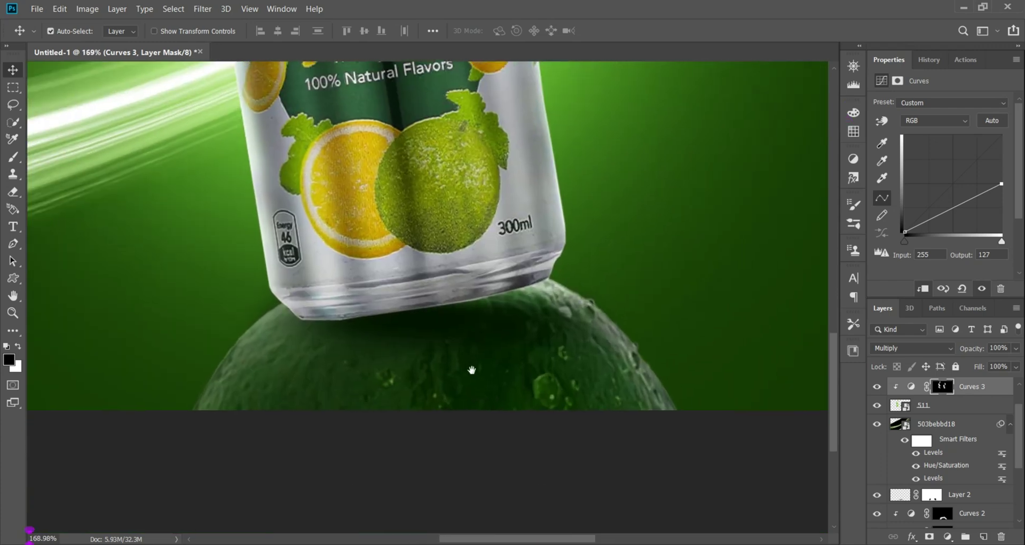
left_click(876, 525)
left_click(874, 519)
left_click(877, 517)
left_click(1013, 349)
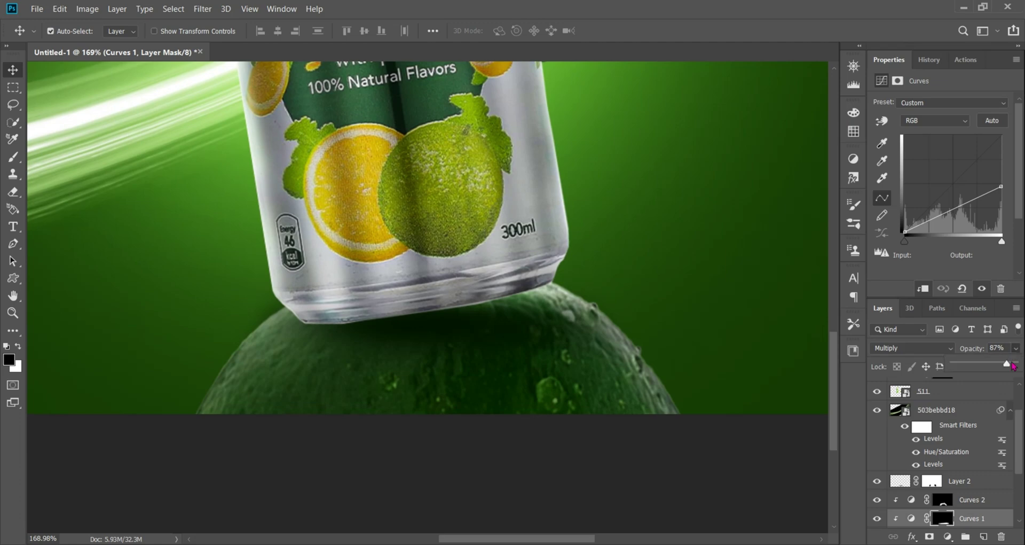
key("8")
key("7")
key("6")
key("7")
left_click_drag(372, 362, 419, 397)
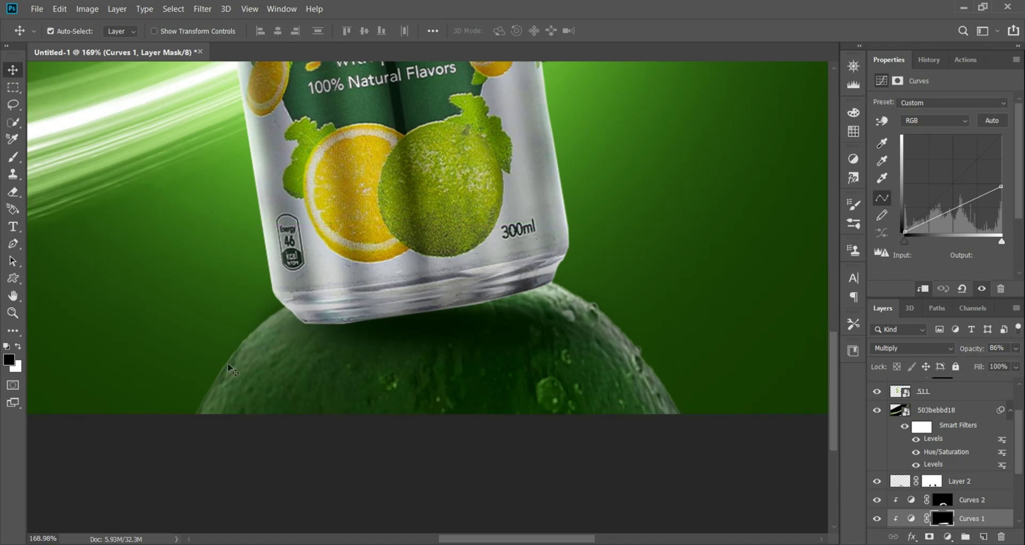
Paint black on the Curves 1 mask with a soft 50 px brush to lighten both outer edges of the base lime
left_click(13, 157)
left_click_drag(630, 327, 408, 293)
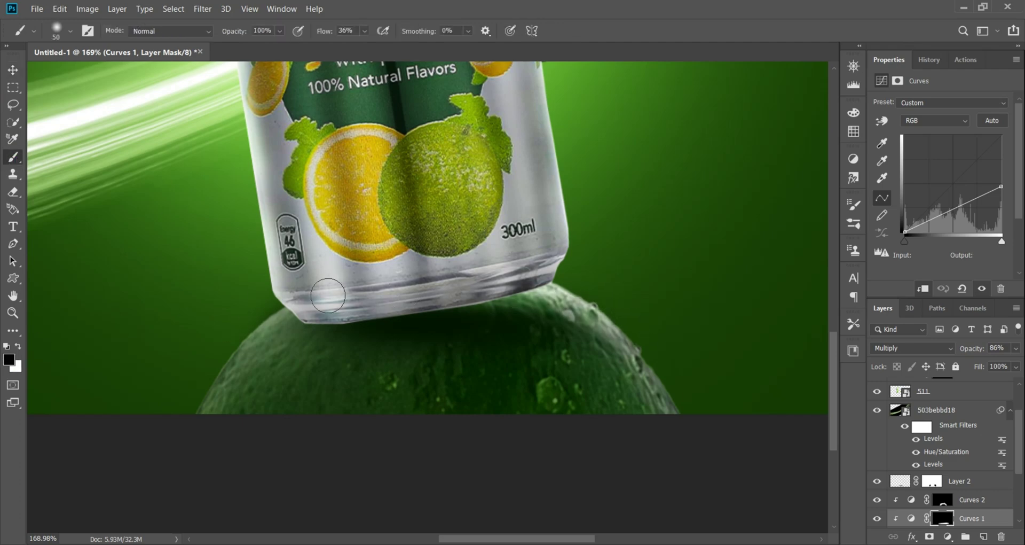
mouse_move(291, 332)
left_mouse_down()
mouse_move(243, 296)
mouse_move(163, 428)
mouse_move(267, 323)
mouse_move(199, 363)
left_mouse_up()
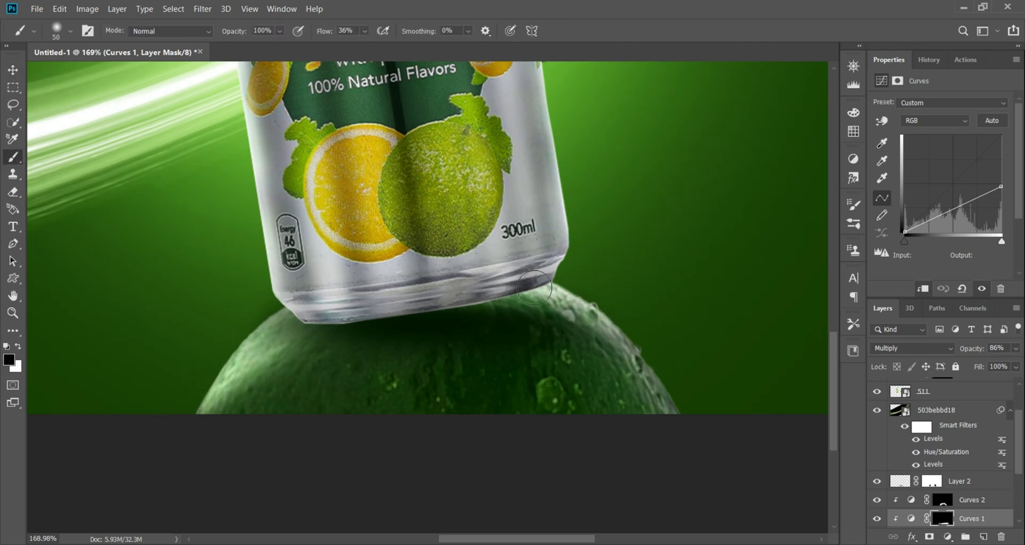
left_click_drag(580, 326, 696, 435)
left_click(660, 394)
Check the base lime's shadow against the whole composition
scroll(615, 369, "down", 8)
scroll(568, 461, "up", 2)
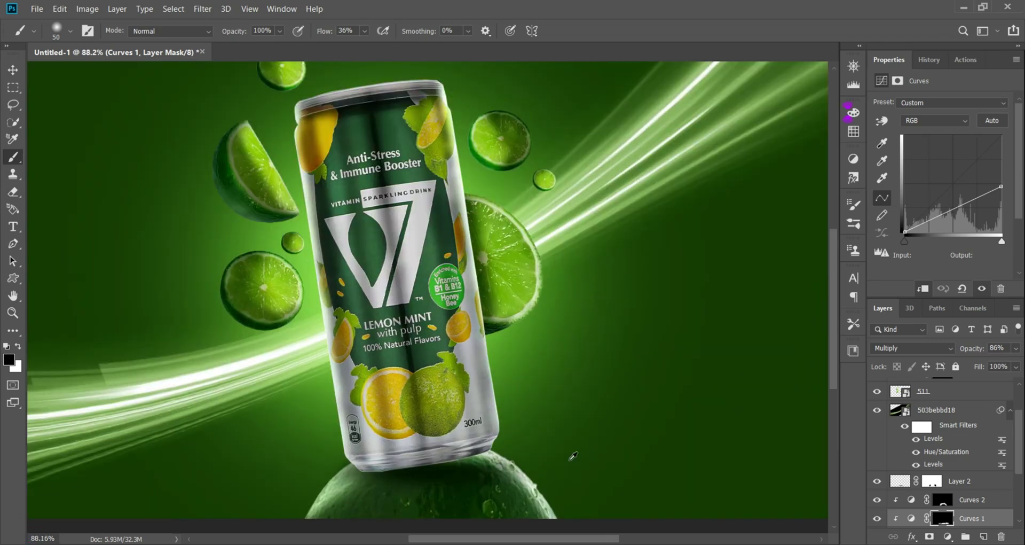
scroll(570, 458, "up", 2)
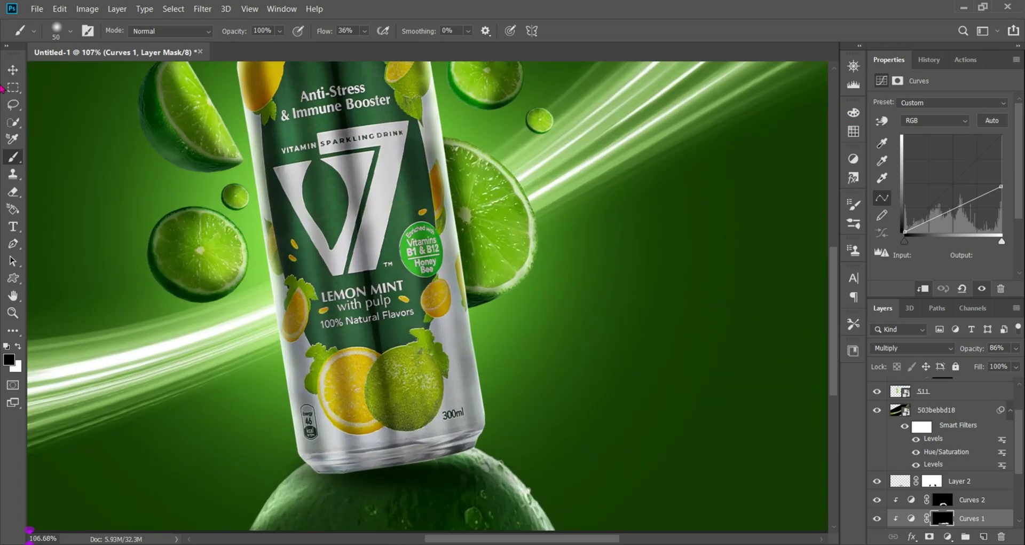
left_click(13, 69)
scroll(363, 189, "down", 6)
key("ctrl+0")
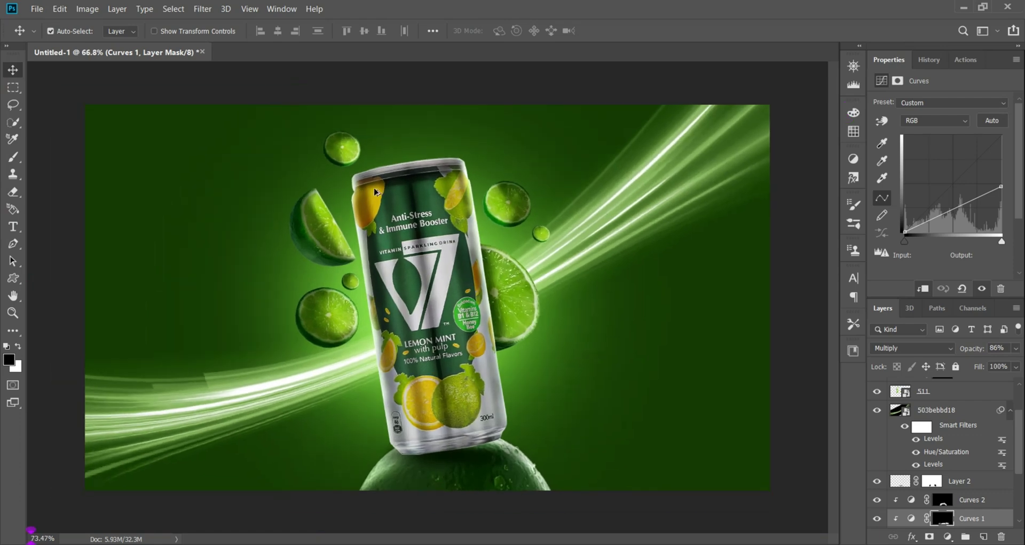
scroll(376, 192, "down", 1)
scroll(371, 197, "up", 1)
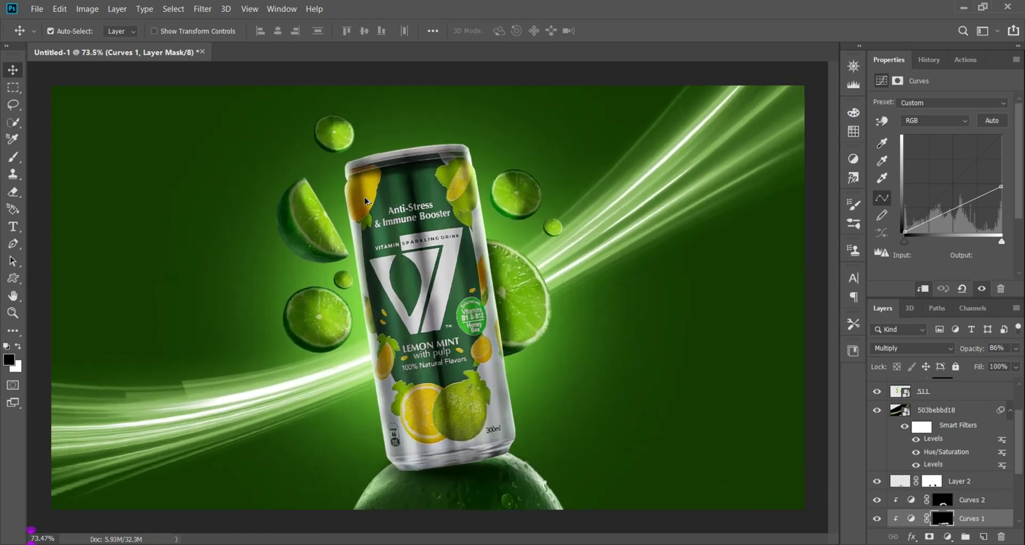
scroll(345, 346, "down", 1)
scroll(449, 313, "up", 1)
Place the Pngtree water splash image from folder 4 into the composition behind the can
mouse_move(576, 540)
left_click(570, 486)
left_click(368, 276)
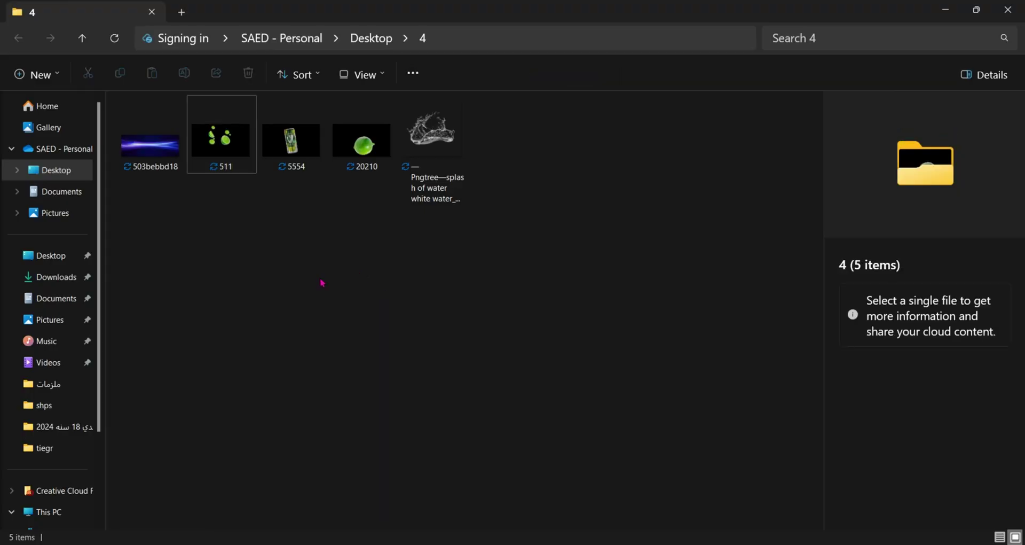
left_click_drag(432, 133, 403, 283)
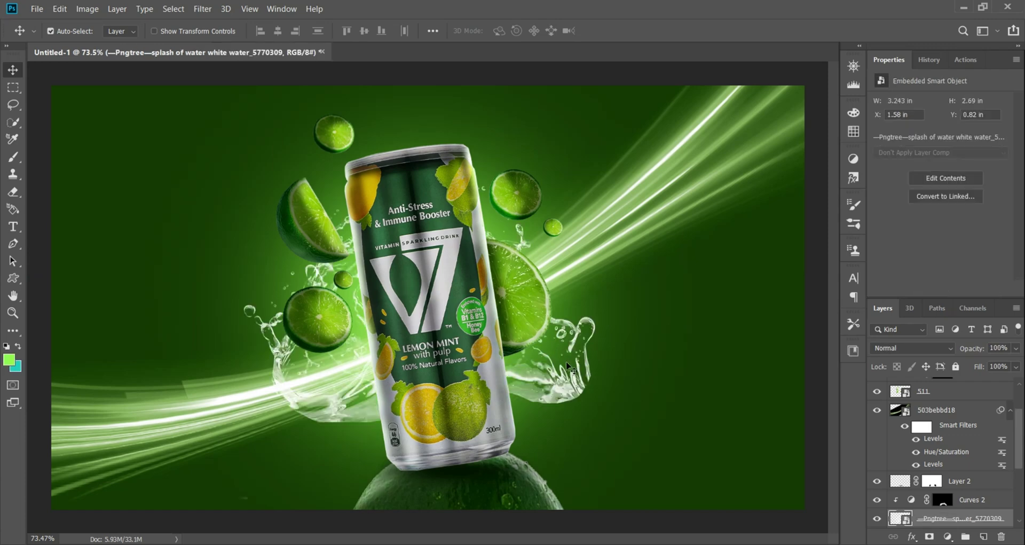
Undo the accidental shift of the light streaks and lock the 503bebbd18 layer
left_click_drag(568, 368, 563, 355)
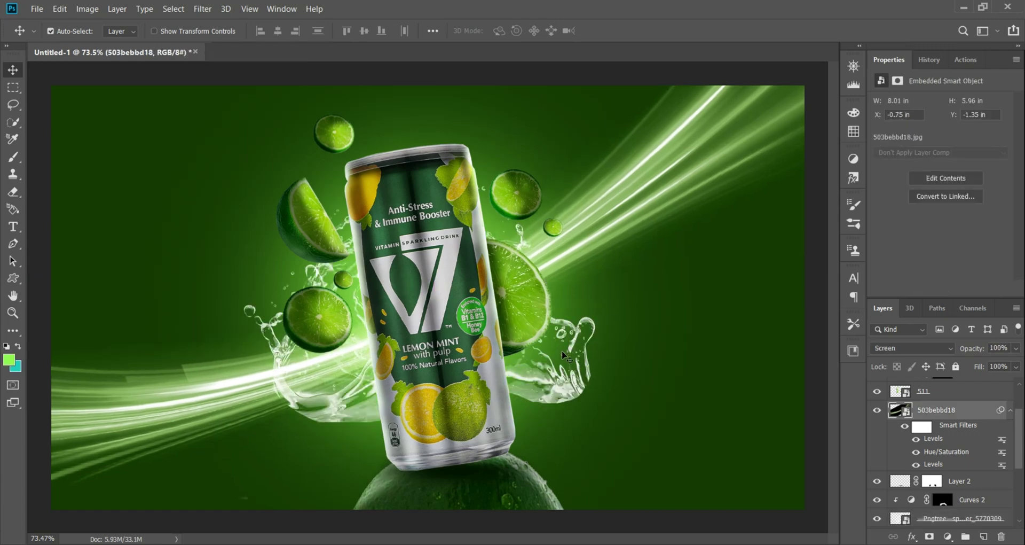
key("ctrl+z")
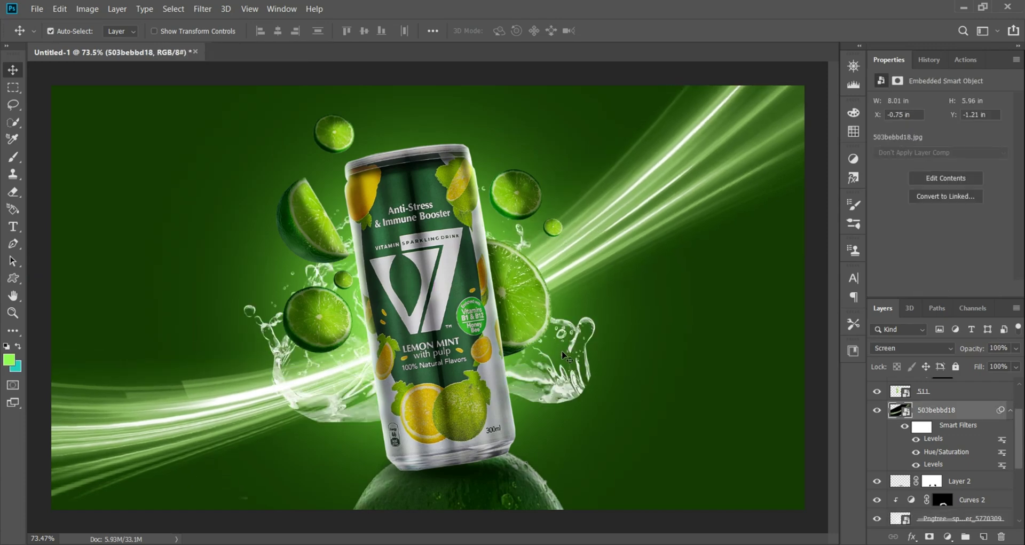
left_click(956, 366)
Rotate the water splash to about 34° and enlarge it to about 3.67 in wide, arcing over the can's top and sides
left_click_drag(555, 395, 549, 374)
key("ctrl+t")
left_click_drag(516, 246, 537, 258)
left_click_drag(631, 159, 508, 93)
left_click_drag(651, 100, 532, 327)
left_click_drag(441, 234, 458, 239)
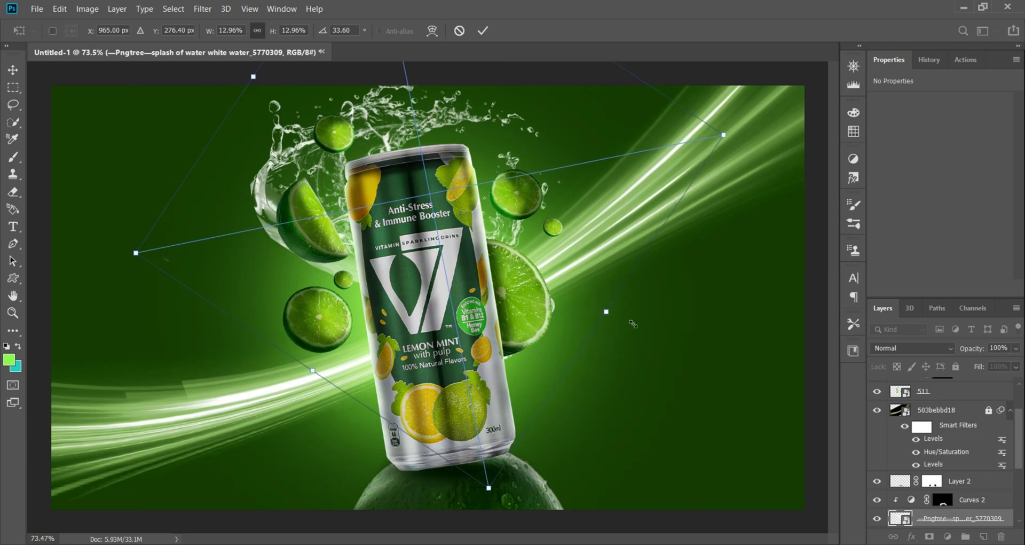
left_click_drag(605, 311, 634, 330)
left_click_drag(448, 276, 449, 280)
key("Return")
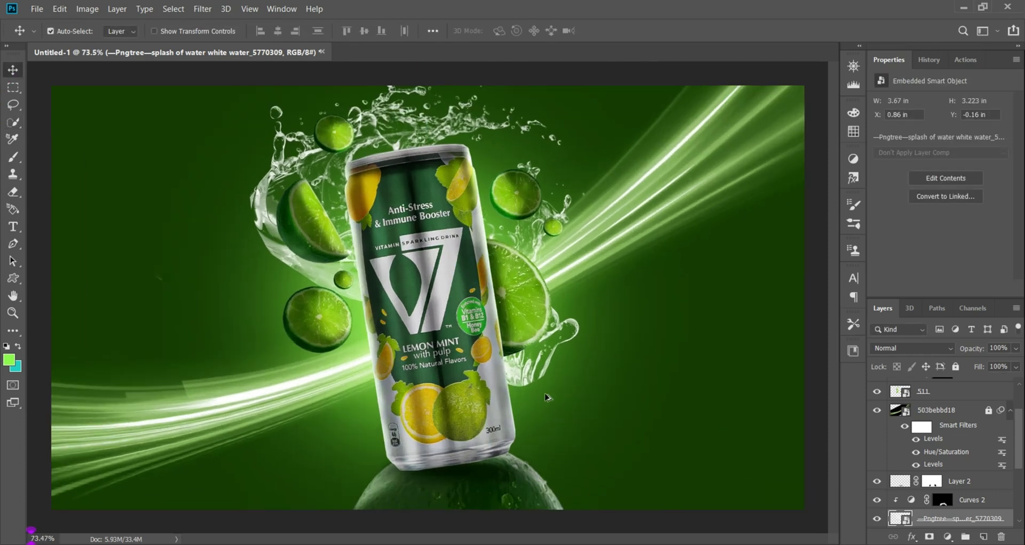
mouse_move(496, 383)
left_mouse_down()
mouse_move(501, 377)
mouse_move(458, 398)
left_mouse_up()
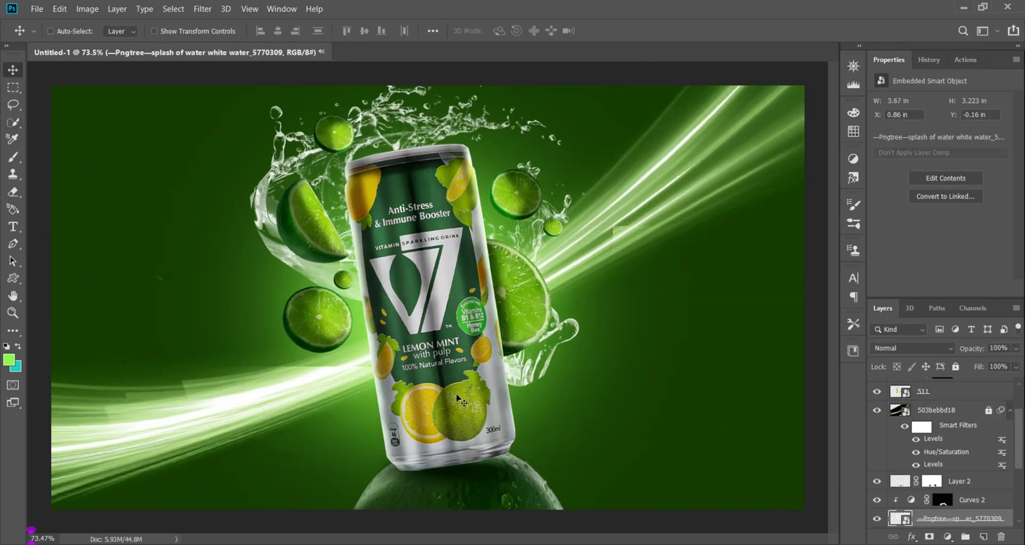
left_click_drag(278, 142, 219, 193)
key("ctrl+z")
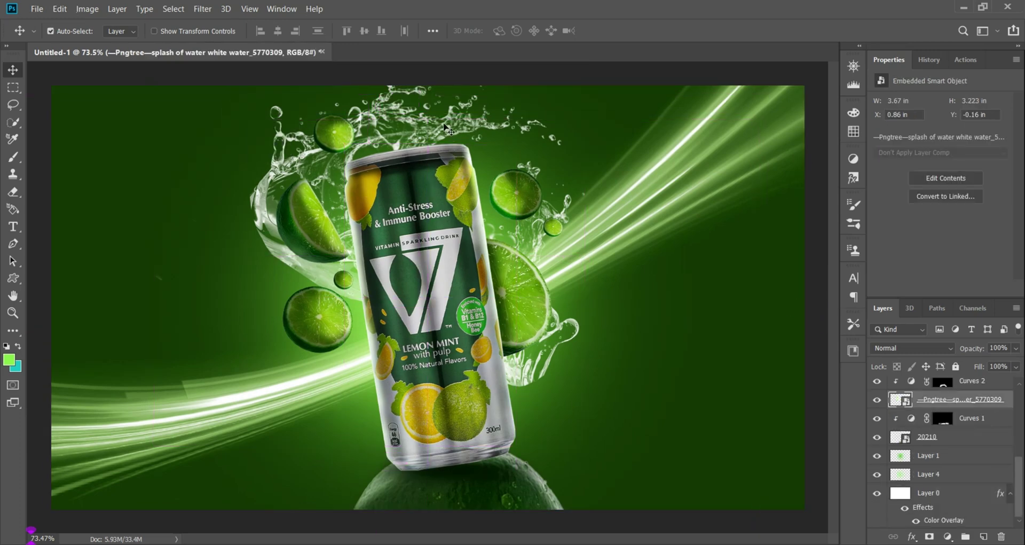
Lock the background Layer 0 and reselect the water splash layer
left_click(502, 161)
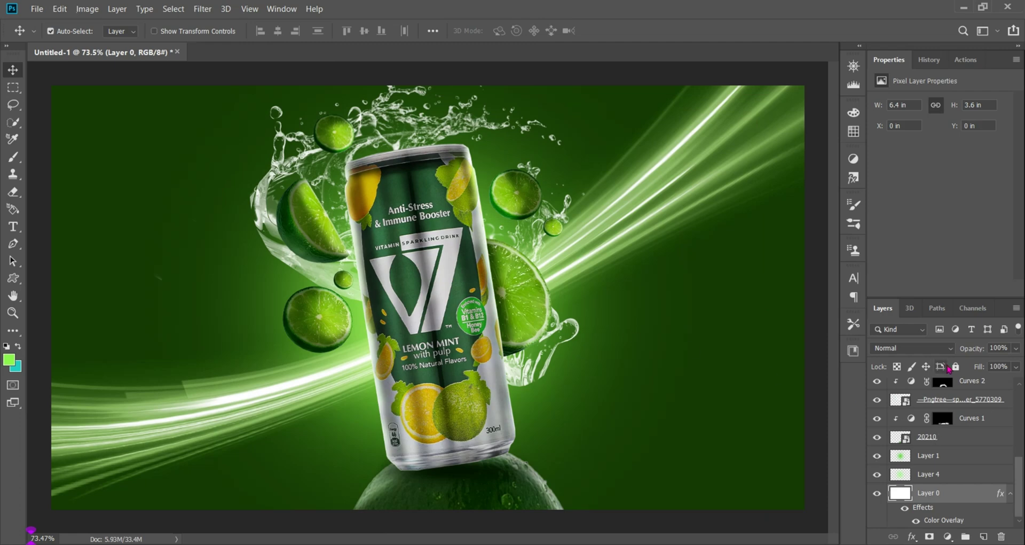
left_click(956, 366)
left_click(463, 123)
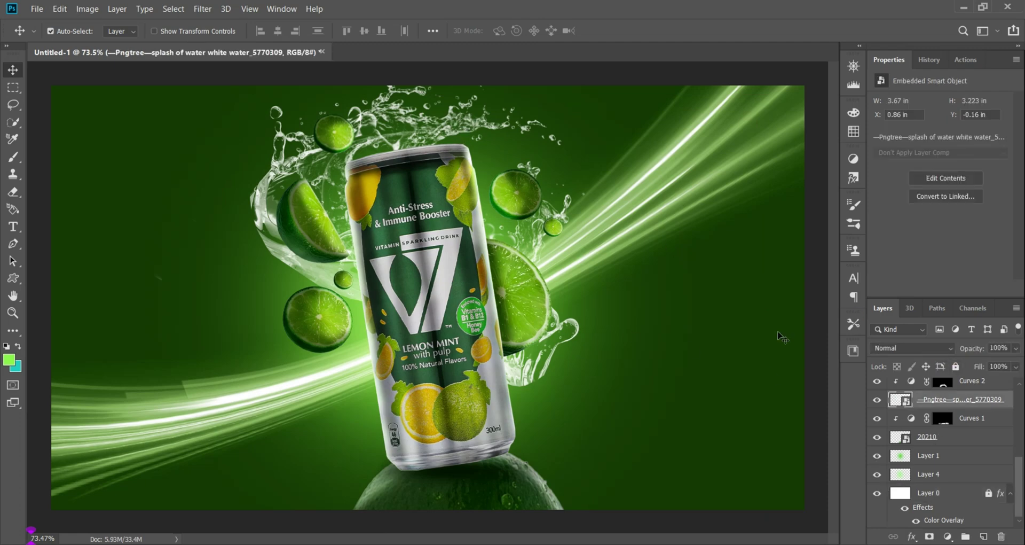
left_click(876, 402)
left_click(877, 401)
left_click_drag(476, 123, 488, 122, "alt")
key("ctrl+z")
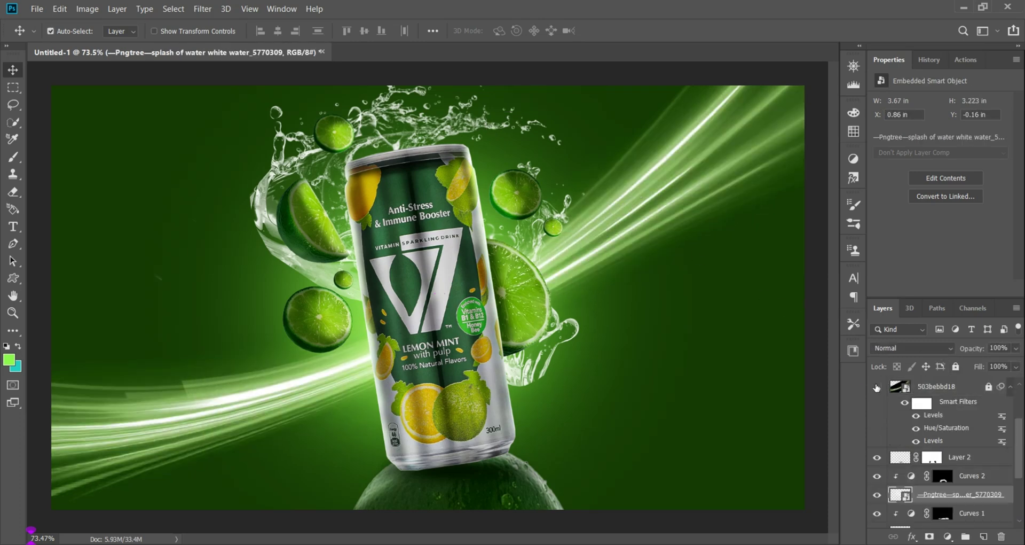
With the light streaks hidden, duplicate the splash and transform the copy to 14% scale and -23.58° rotation around the can's lower half
left_click(876, 386)
left_click_drag(438, 126, 515, 224)
key("ctrl+t")
left_click_drag(724, 466, 538, 163)
left_click_drag(554, 382, 479, 334)
left_click_drag(667, 388, 573, 350)
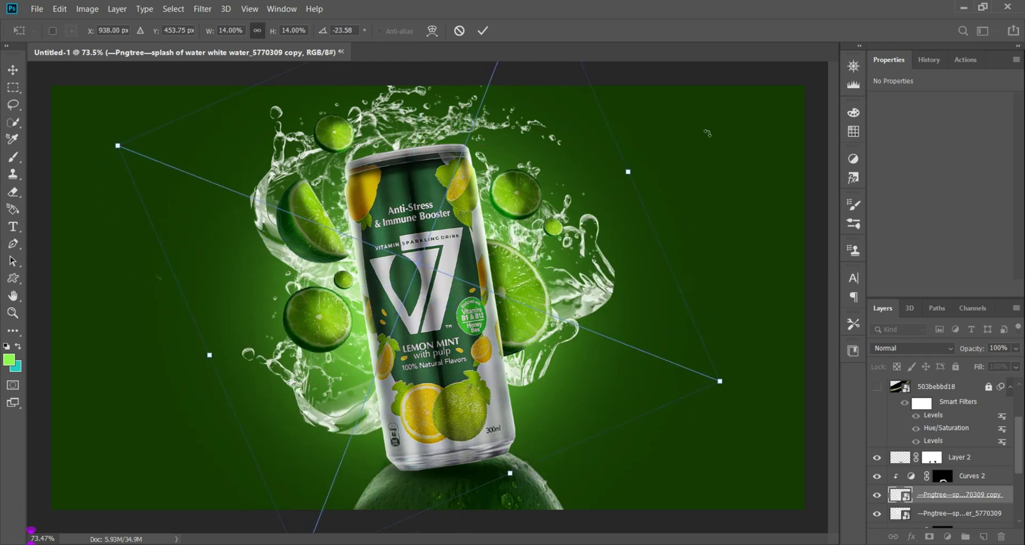
left_click(21, 71)
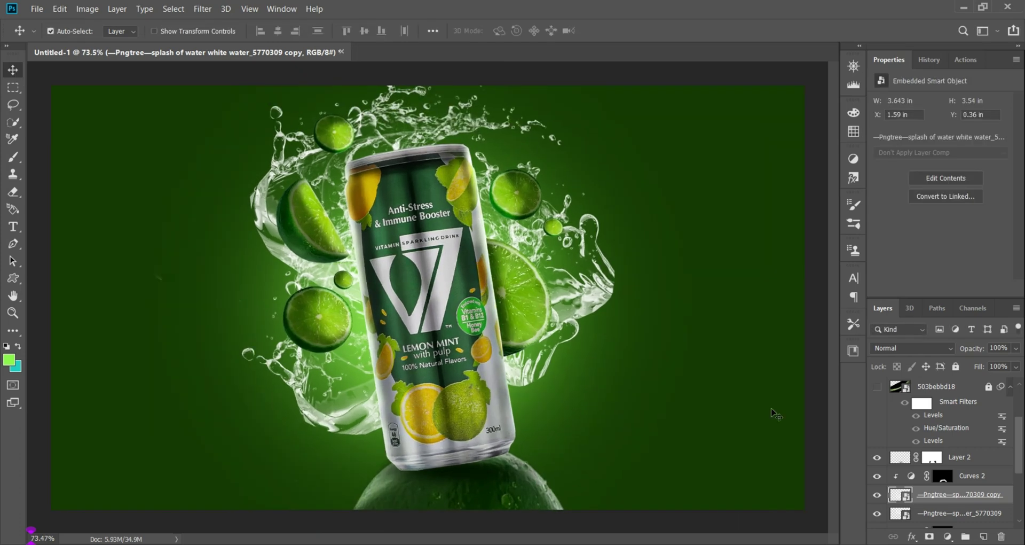
Show the 503bebbd18 light streaks again and check how they combine with both splashes
left_click(877, 388)
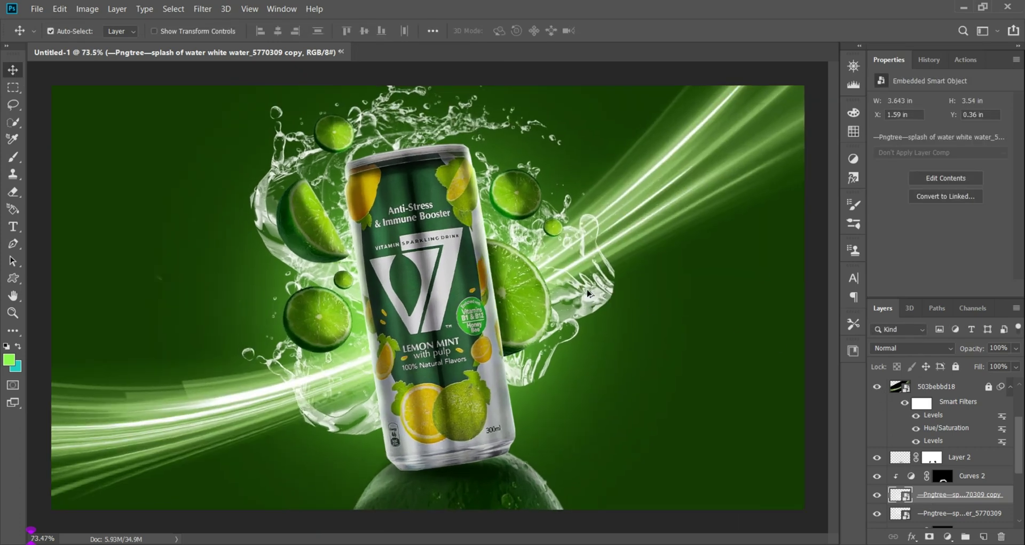
scroll(415, 261, "up", 4)
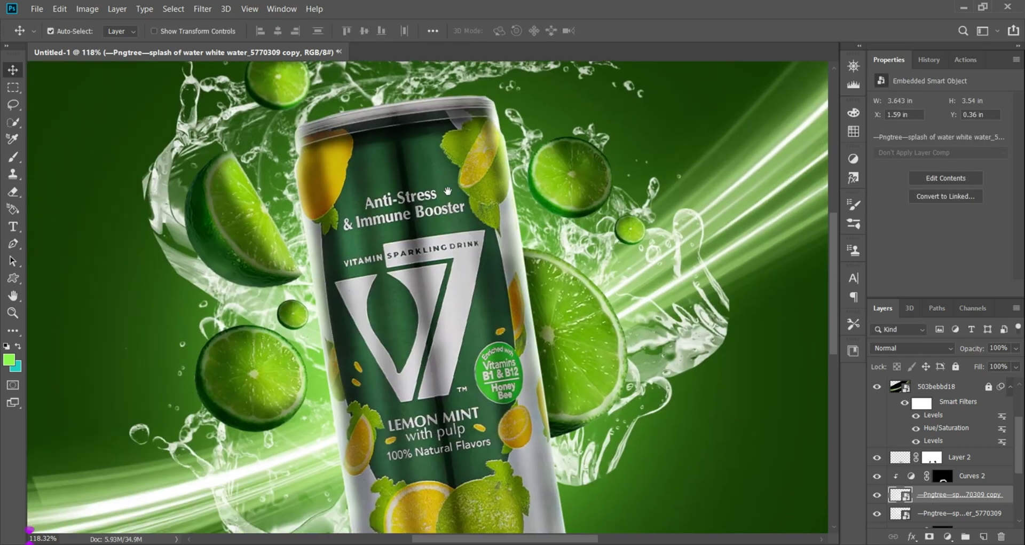
scroll(632, 343, "down", 7)
scroll(919, 454, "up", 2)
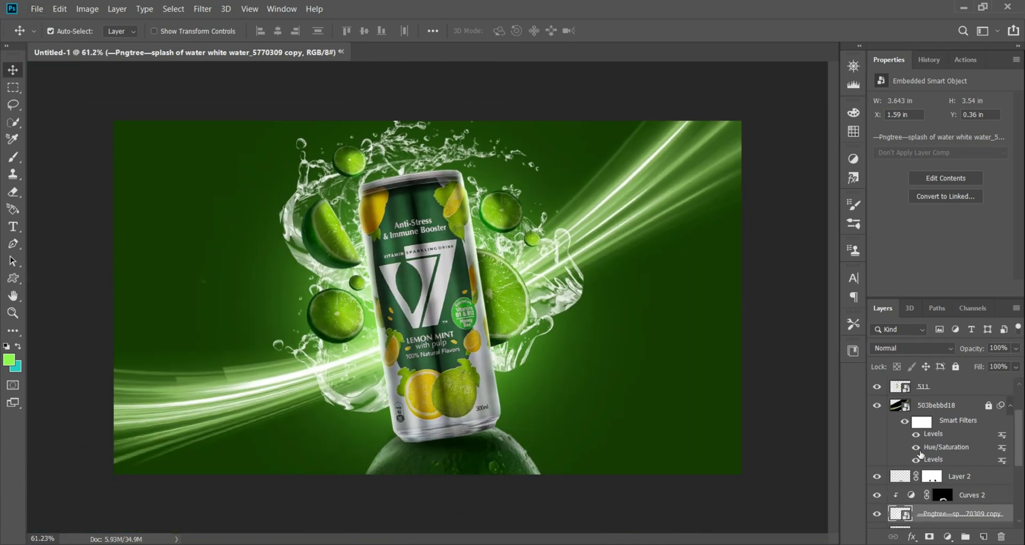
Scale both water splash layers together to 91.54% and recentre them behind the can
scroll(969, 469, "down", 3)
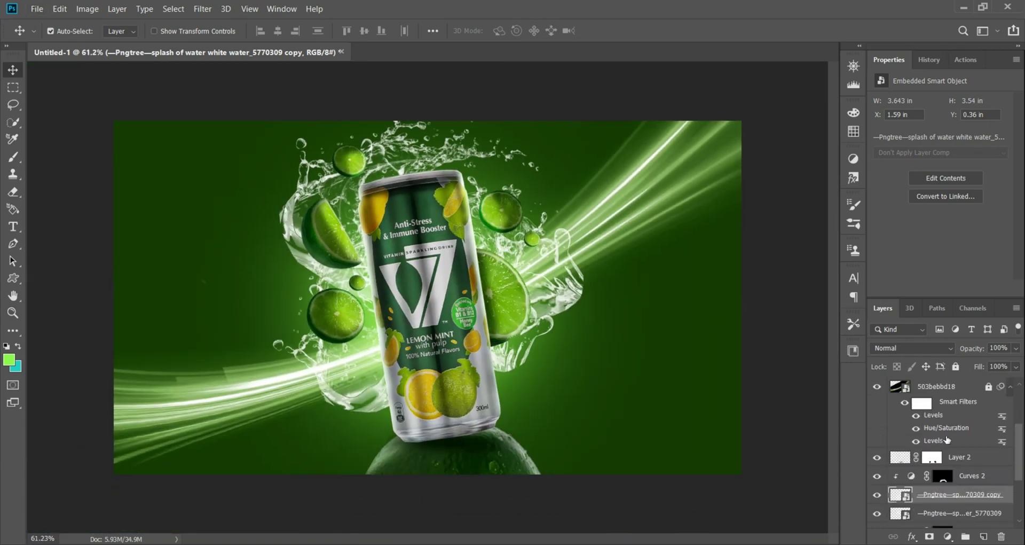
scroll(946, 435, "down", 1)
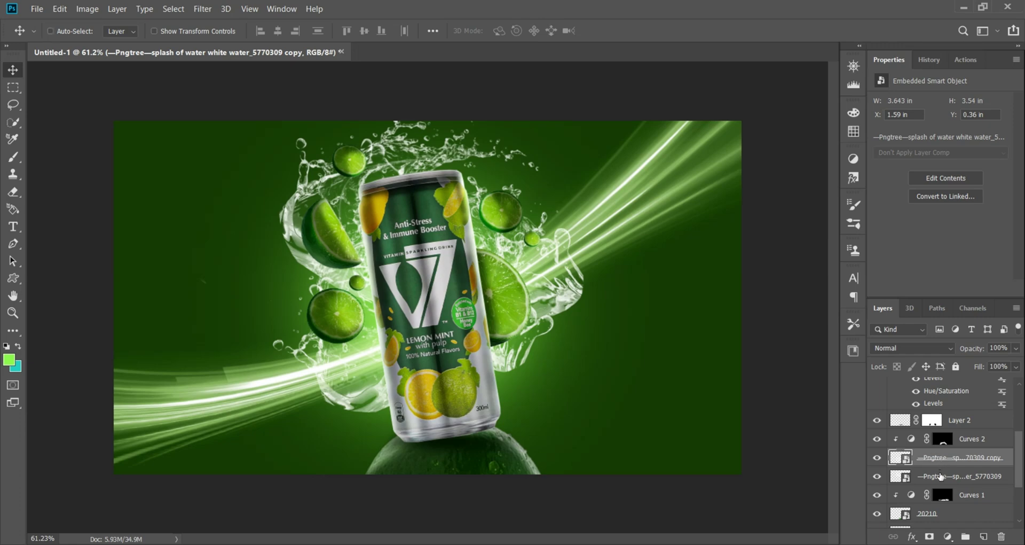
left_click(941, 477, "shift")
key("ctrl+t")
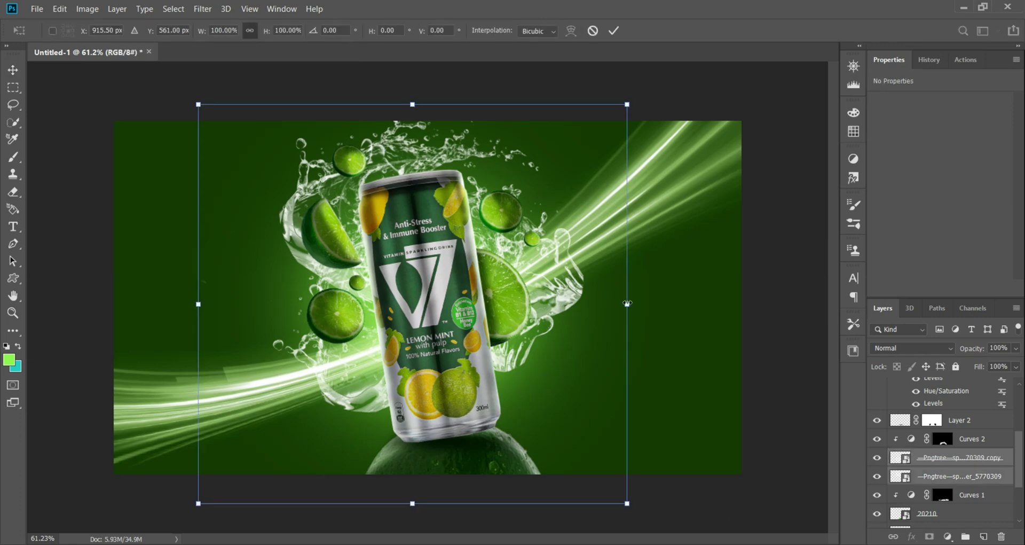
left_click_drag(629, 303, 591, 303)
left_click_drag(452, 344, 483, 341)
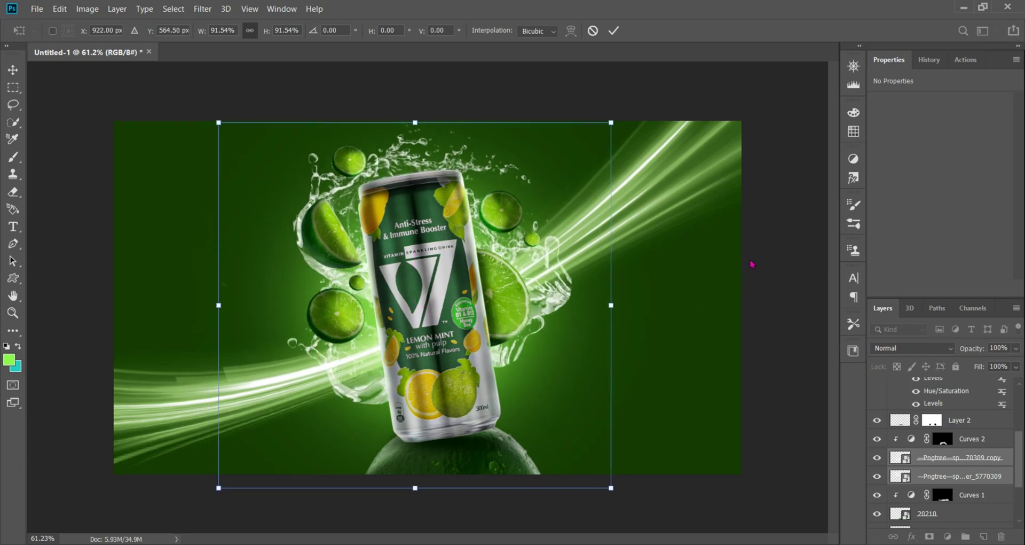
key("Return")
Review the resized splashes around the can at several magnifications
scroll(435, 299, "up", 2)
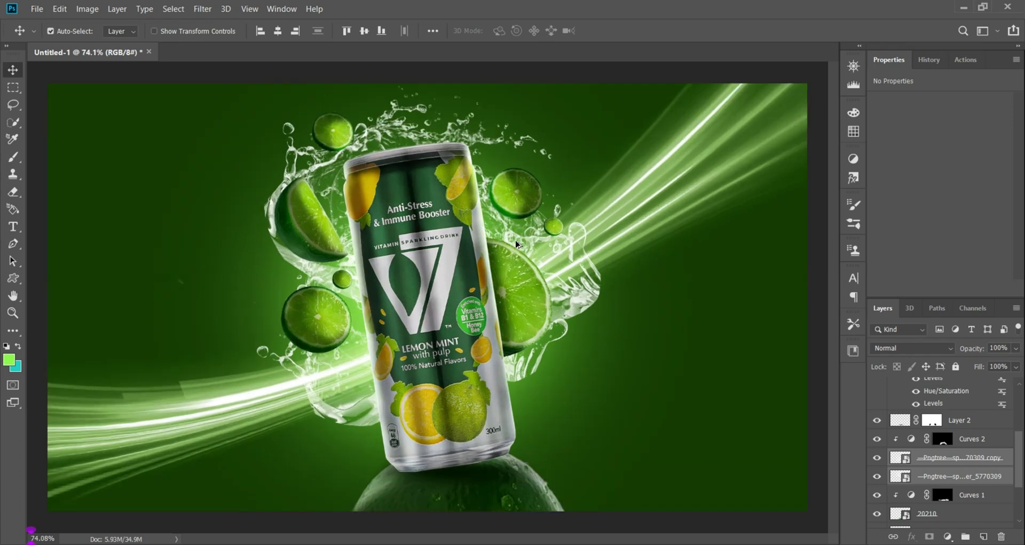
scroll(516, 245, "down", 1)
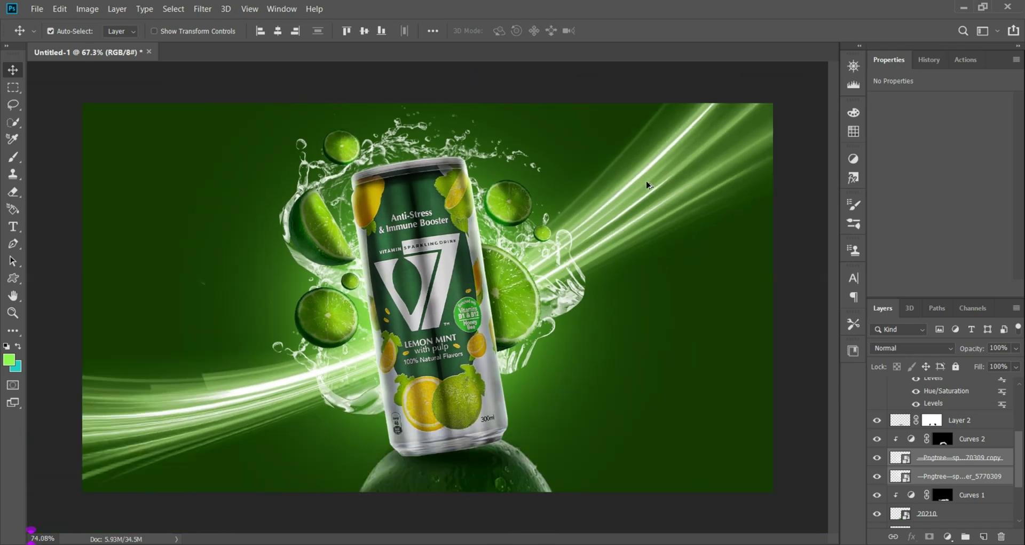
scroll(647, 185, "up", 2)
scroll(647, 185, "down", 3)
scroll(647, 185, "up", 2)
scroll(647, 185, "down", 3)
scroll(646, 184, "up", 3)
Add an unclipped Curves adjustment layer above Layer 3 at the top of the layer stack
scroll(940, 454, "up", 5)
left_click(940, 386)
left_click(948, 536)
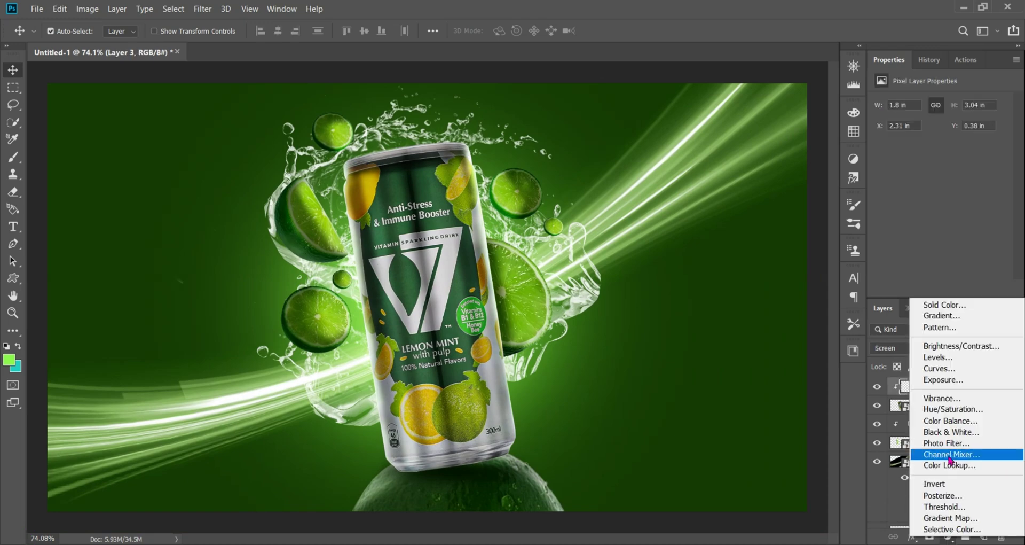
left_click(986, 368)
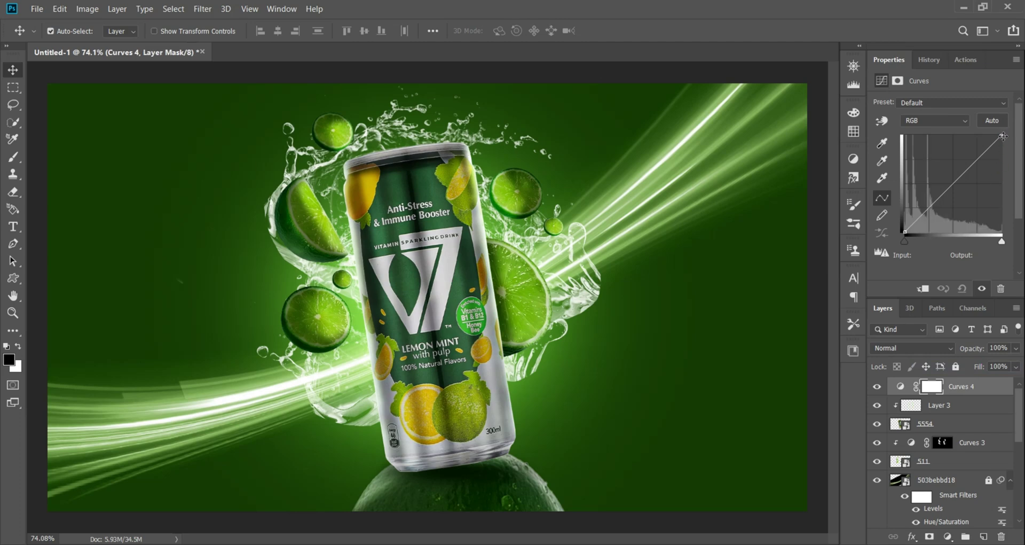
Darken the Curves 4 adjustment by lowering its white point output to 205, and invert its mask to black
left_click_drag(1004, 136, 1009, 154)
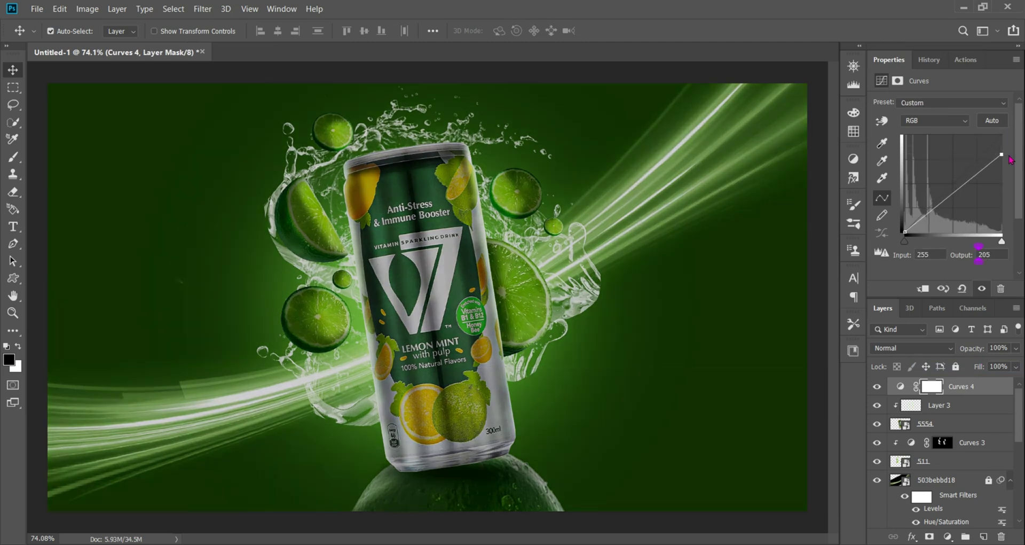
key("ctrl+i")
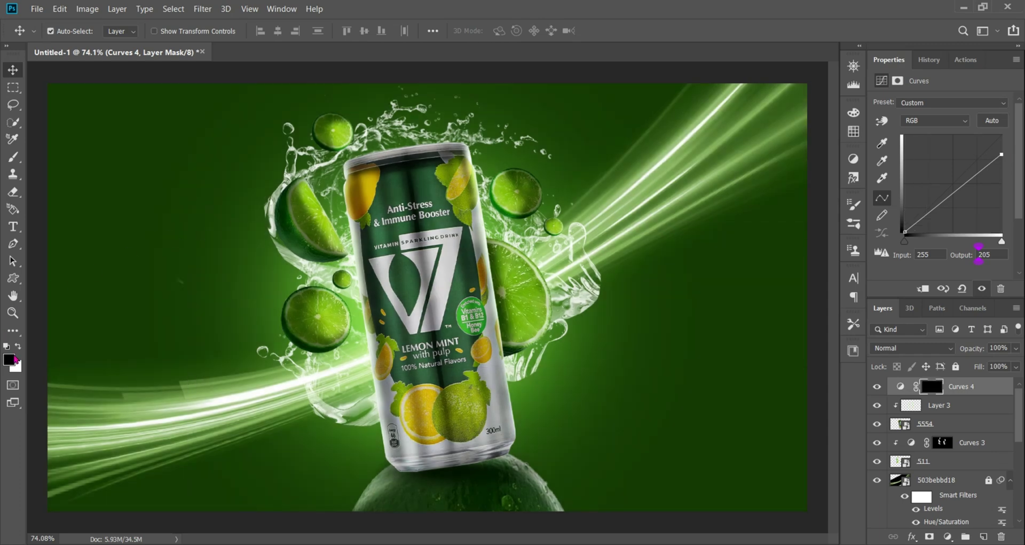
Paint white on the Curves 4 mask around the canvas edges with a 700 px soft brush to darken the borders
left_click(14, 362)
left_click(602, 251)
left_click(903, 243)
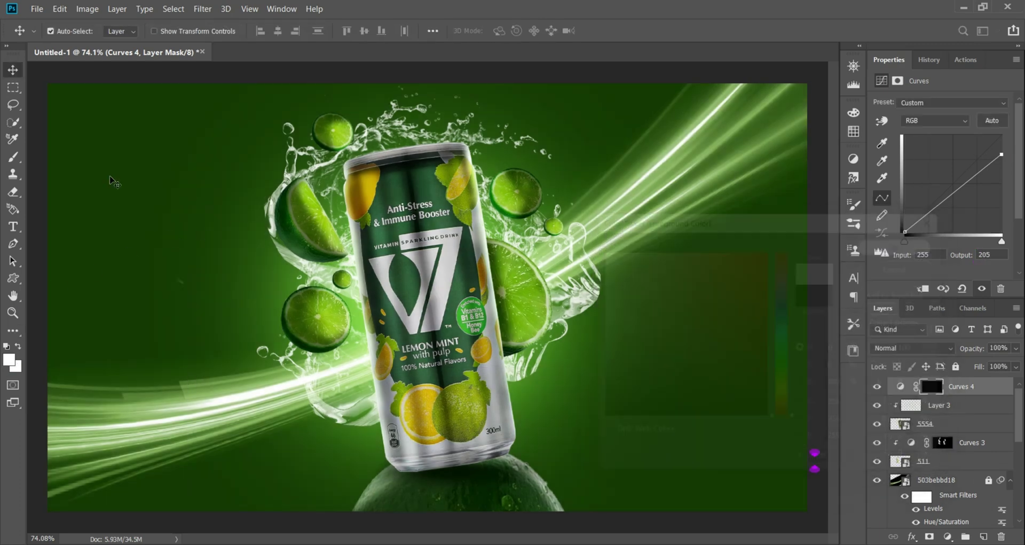
key("b")
key("ctrl+minus")
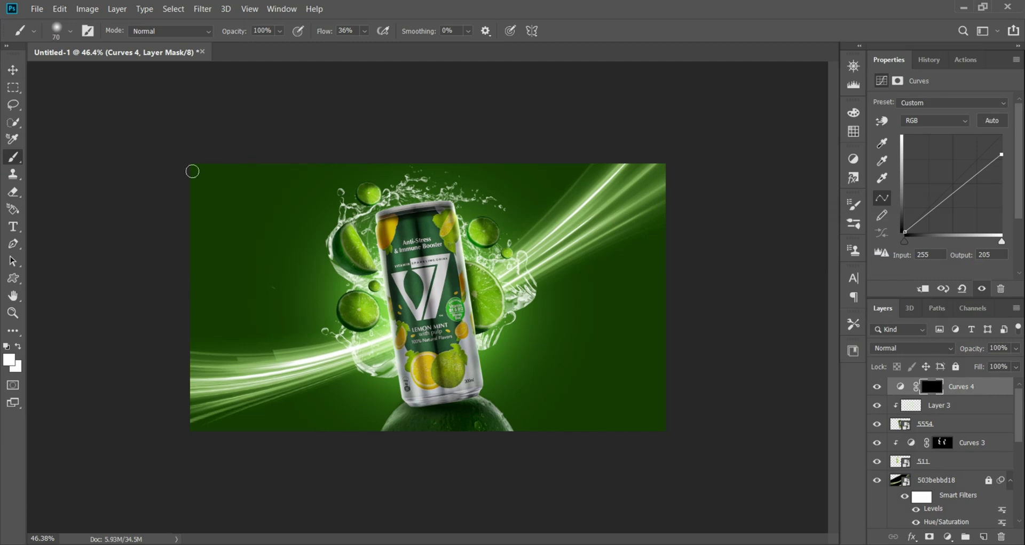
key("bracketright")
key("bracketright")
key("bracketright")
key("bracketright")
key("bracketright")
key("bracketright")
key("bracketright")
key("bracketright")
key("bracketright")
key("bracketright")
key("bracketright")
key("bracketright")
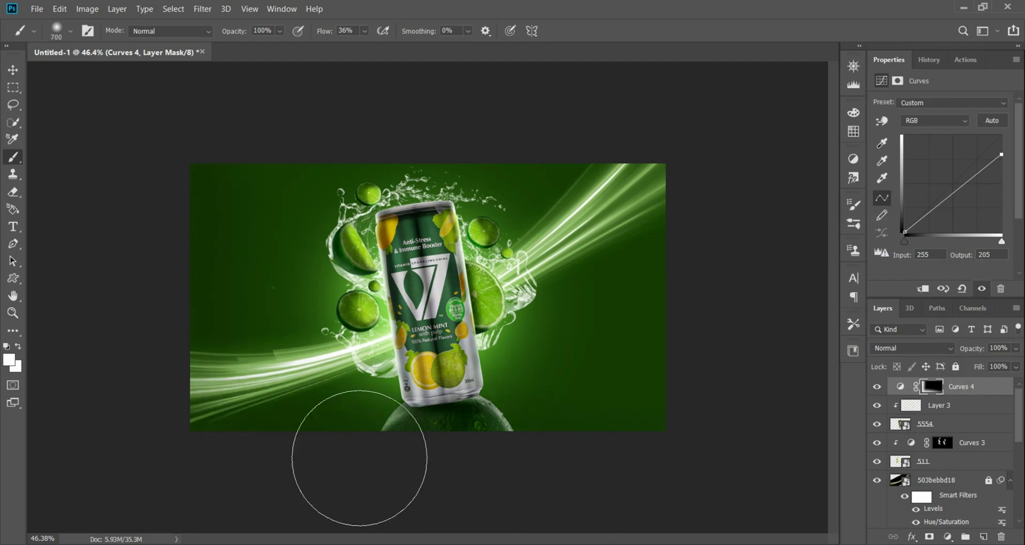
mouse_move(338, 455)
left_mouse_down()
mouse_move(699, 155)
mouse_move(728, 177)
mouse_move(614, 107)
mouse_move(91, 118)
left_mouse_up()
key("ctrl+0")
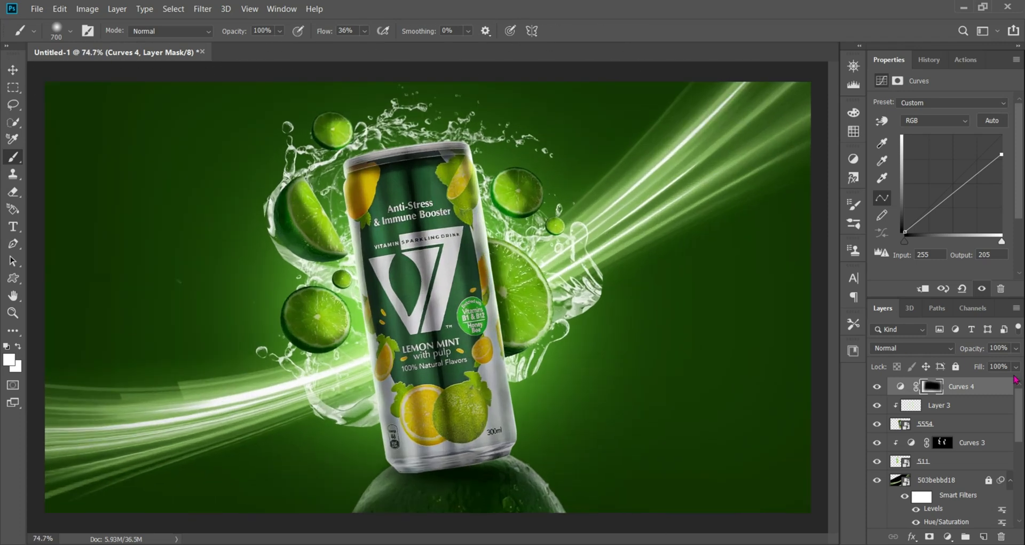
Compare the artwork with the Curves 4 edge darkening hidden and shown
left_click(876, 386)
left_click(876, 386)
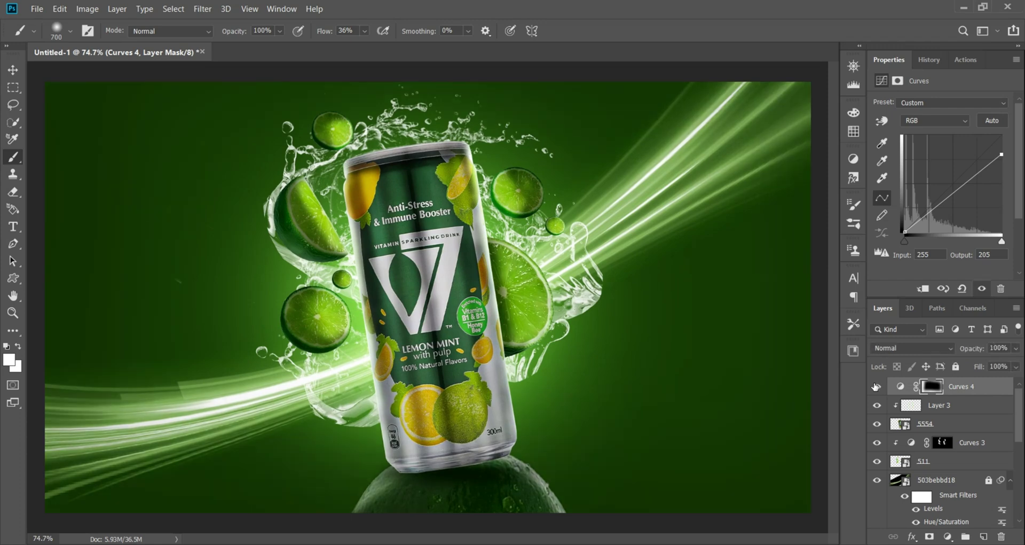
left_click(876, 386)
left_click(876, 386)
Select all layers from Layer 0 to Curves 4 and stamp them into a new merged layer above Curves 4
left_click(13, 69)
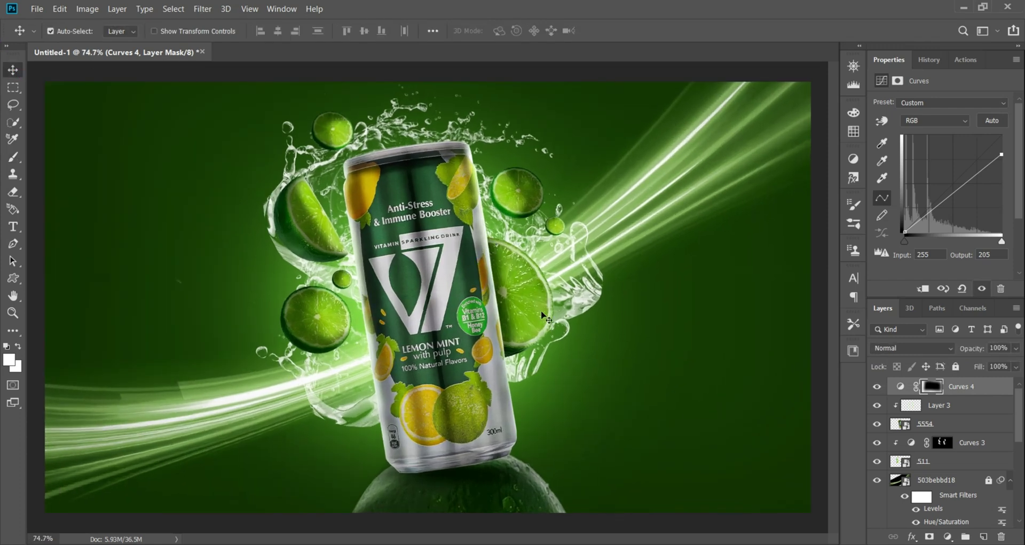
scroll(951, 435, "down", 2)
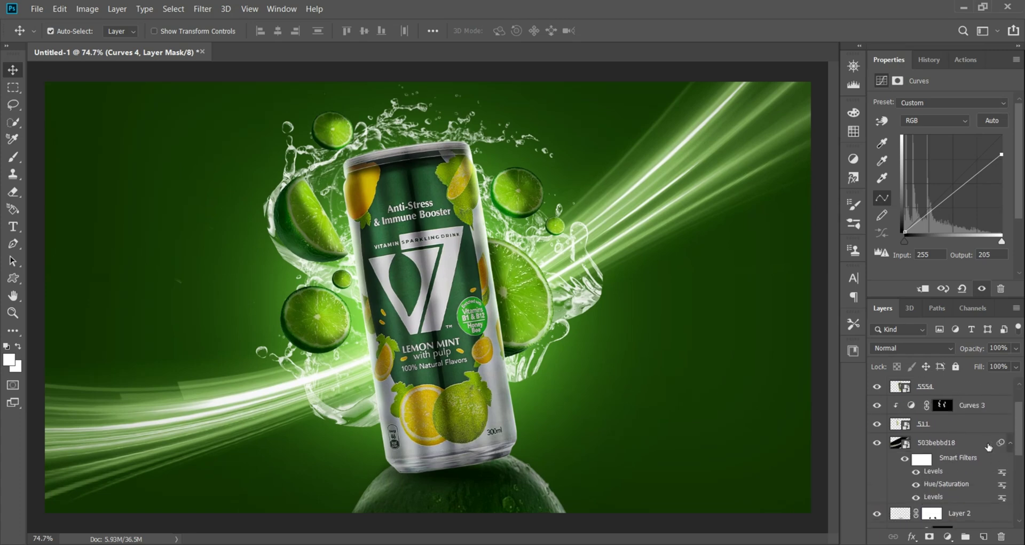
scroll(966, 444, "down", 5)
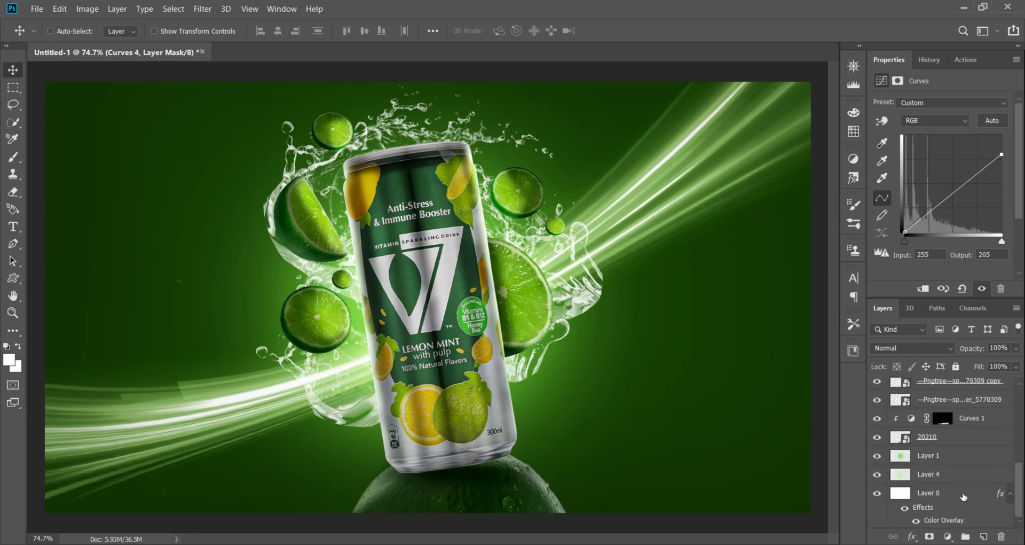
left_click(965, 497, "ctrl")
scroll(965, 497, "up", 7)
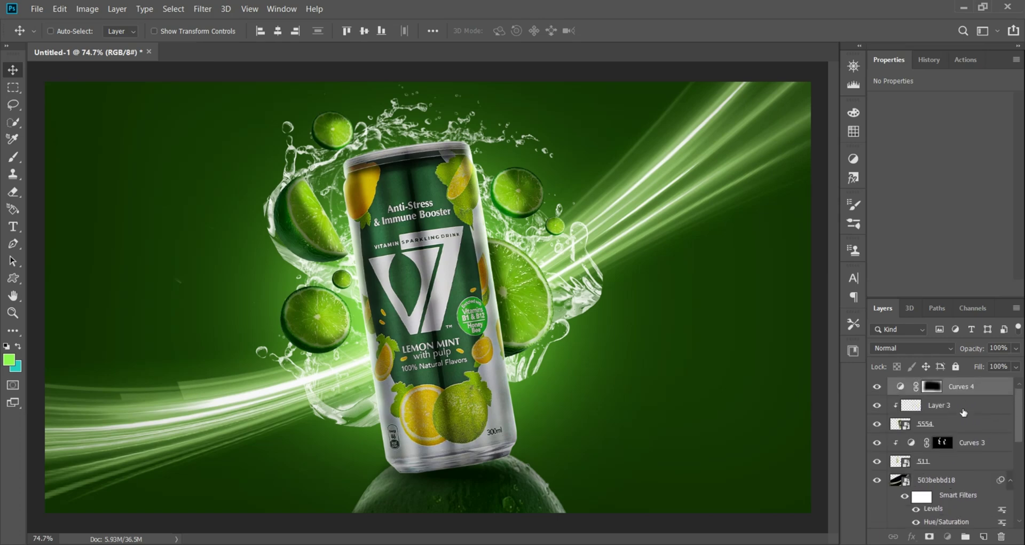
left_click(964, 412, "shift")
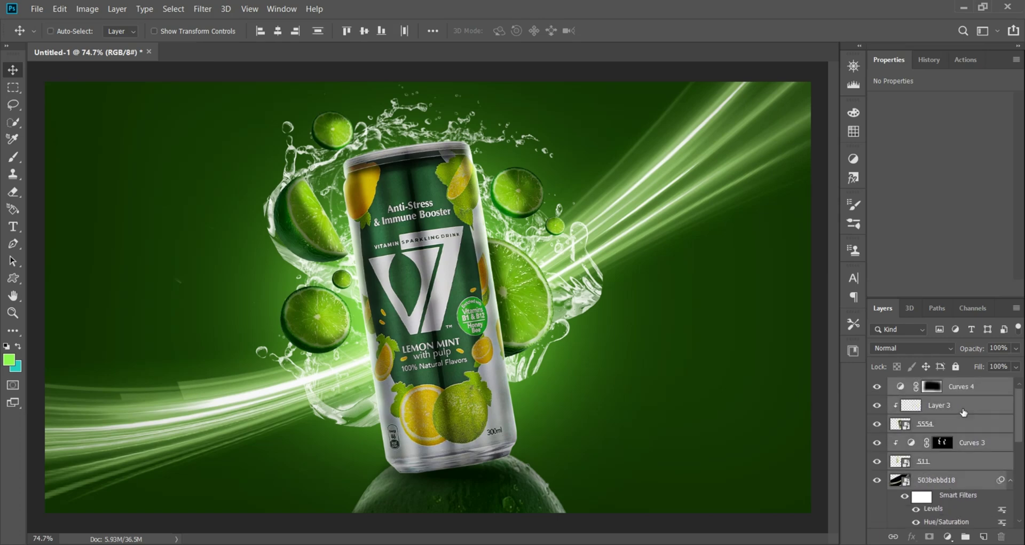
key("ctrl+shift+alt+e")
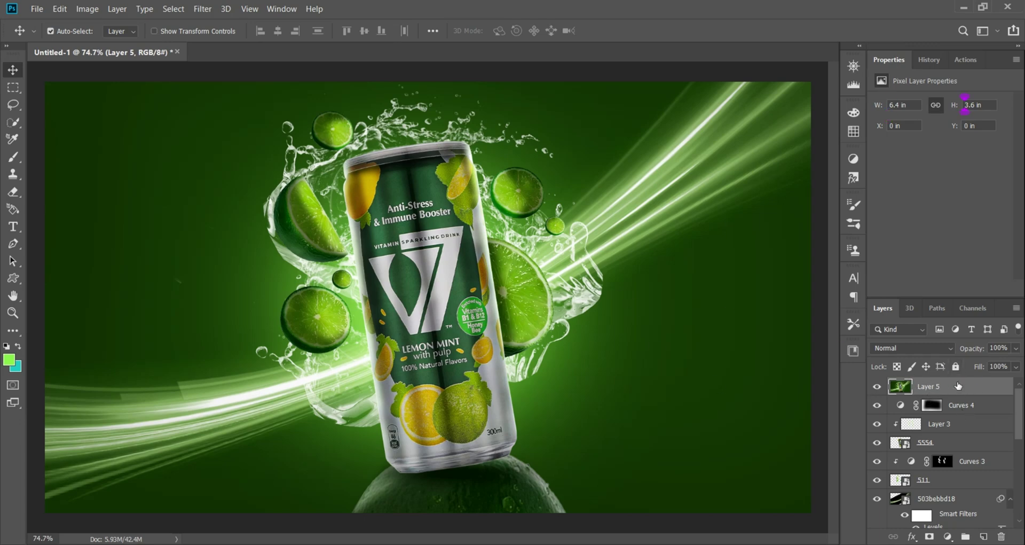
Open the Camera Raw Filter on the merged layer and set Tint to -12 and Contrast to +31
left_click(203, 10)
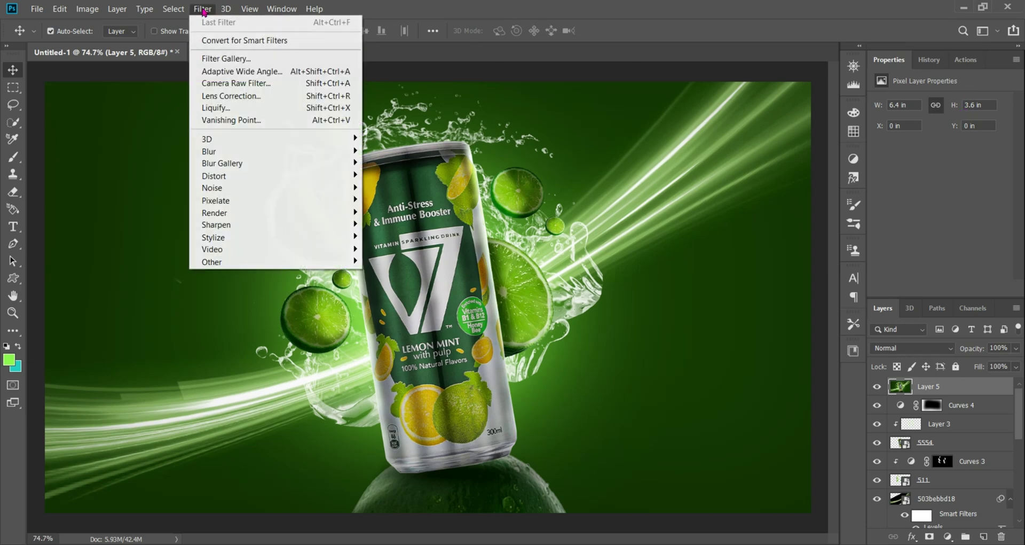
left_click(289, 83)
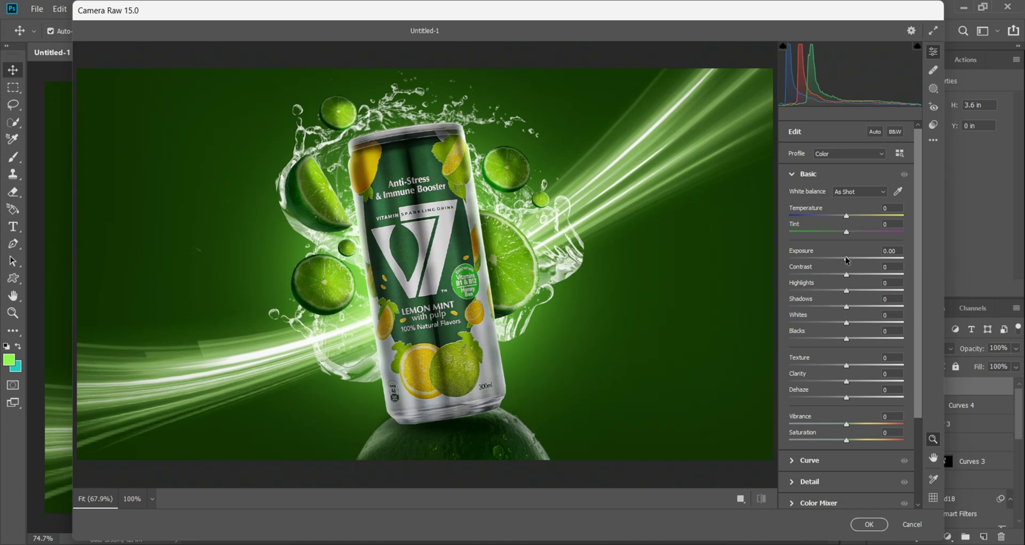
left_click_drag(846, 233, 844, 232)
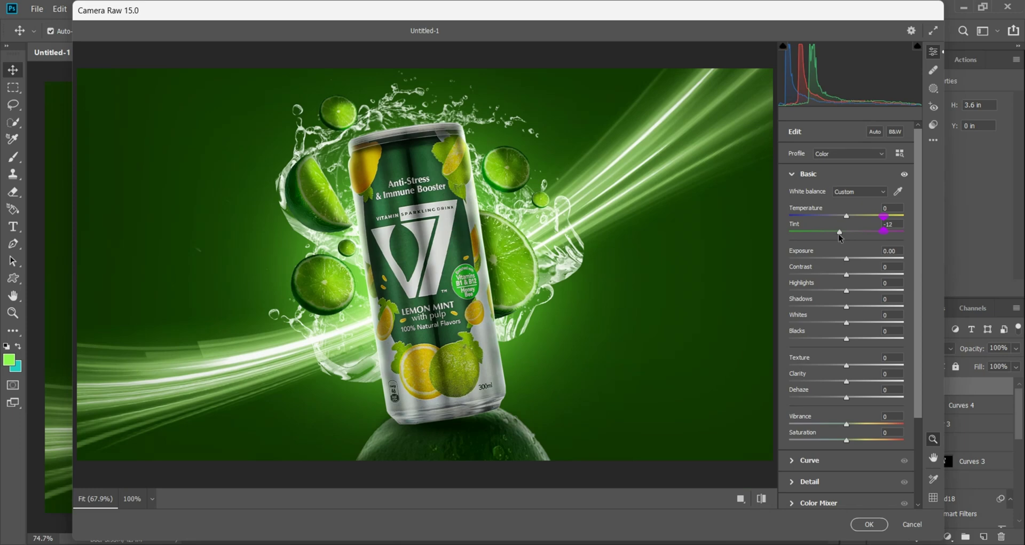
left_click_drag(846, 259, 866, 274)
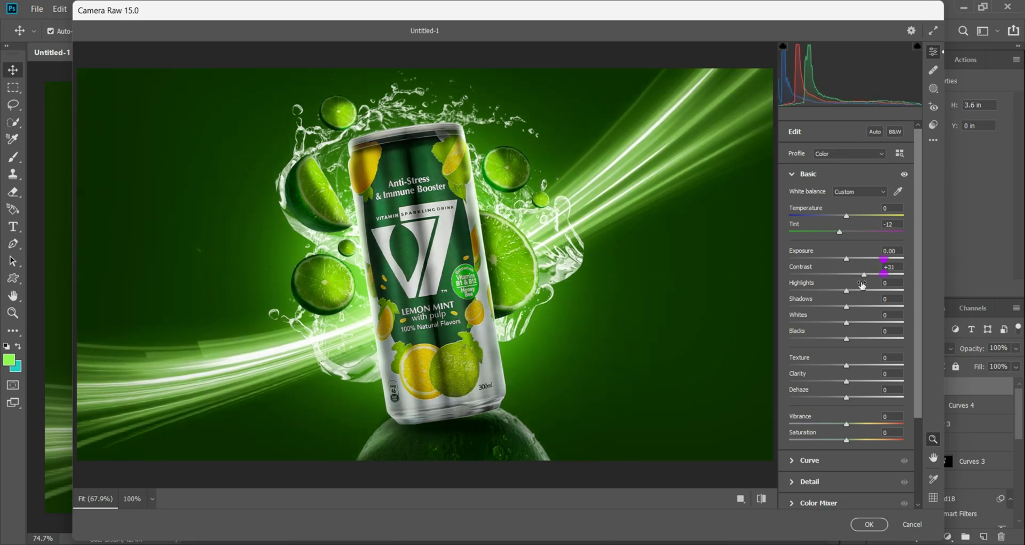
Set the Camera Raw tones to Highlights +13, Shadows -39, Whites -4 and Blacks -19
left_click_drag(847, 290, 854, 291)
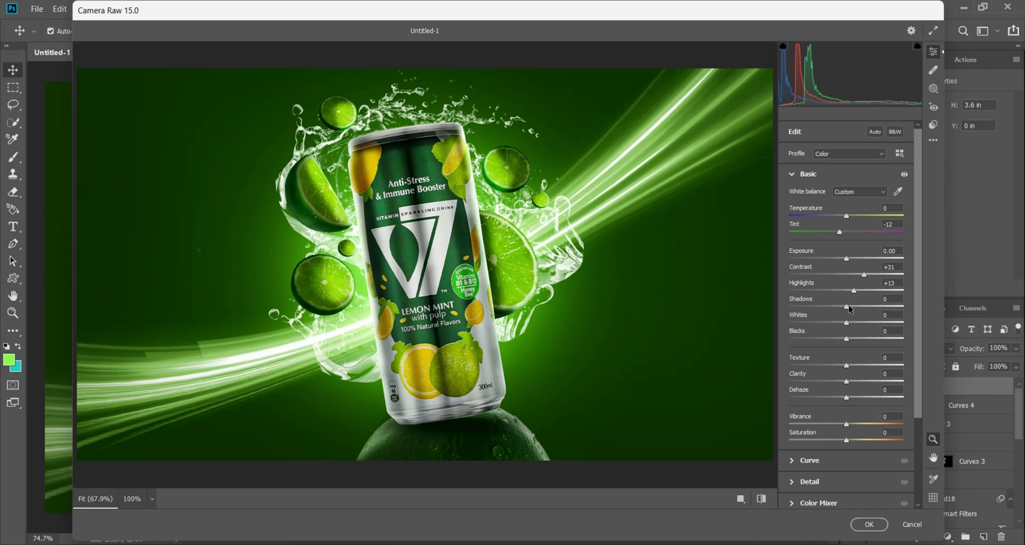
mouse_move(846, 307)
left_mouse_down()
mouse_move(825, 307)
mouse_move(850, 327)
mouse_move(863, 324)
mouse_move(846, 324)
left_mouse_up()
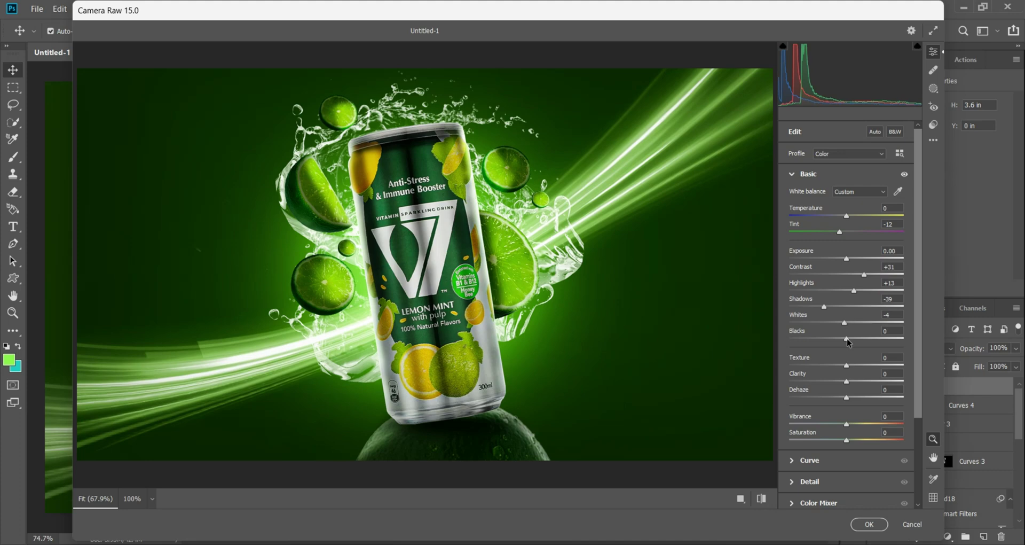
mouse_move(848, 339)
left_mouse_down()
mouse_move(829, 340)
mouse_move(863, 343)
mouse_move(836, 342)
left_mouse_up()
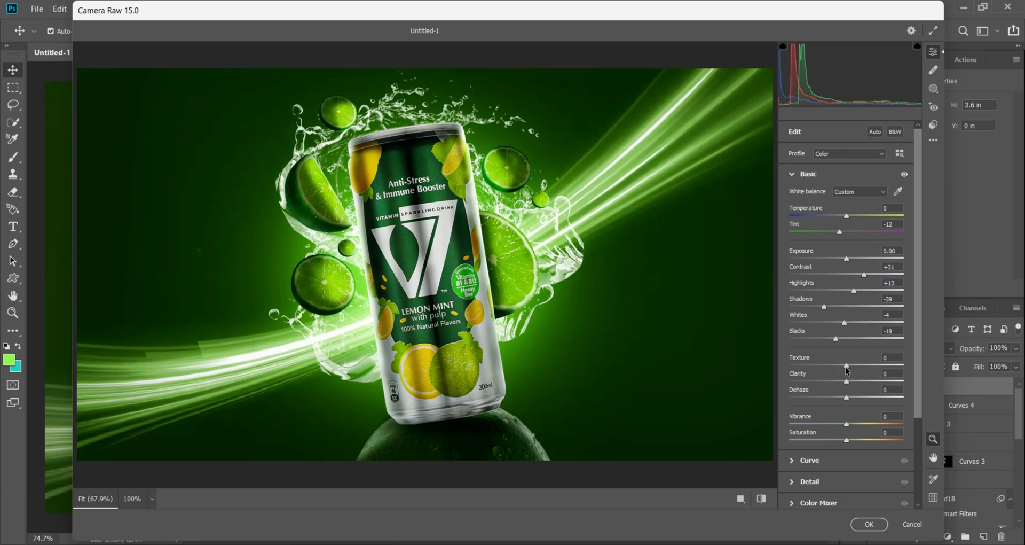